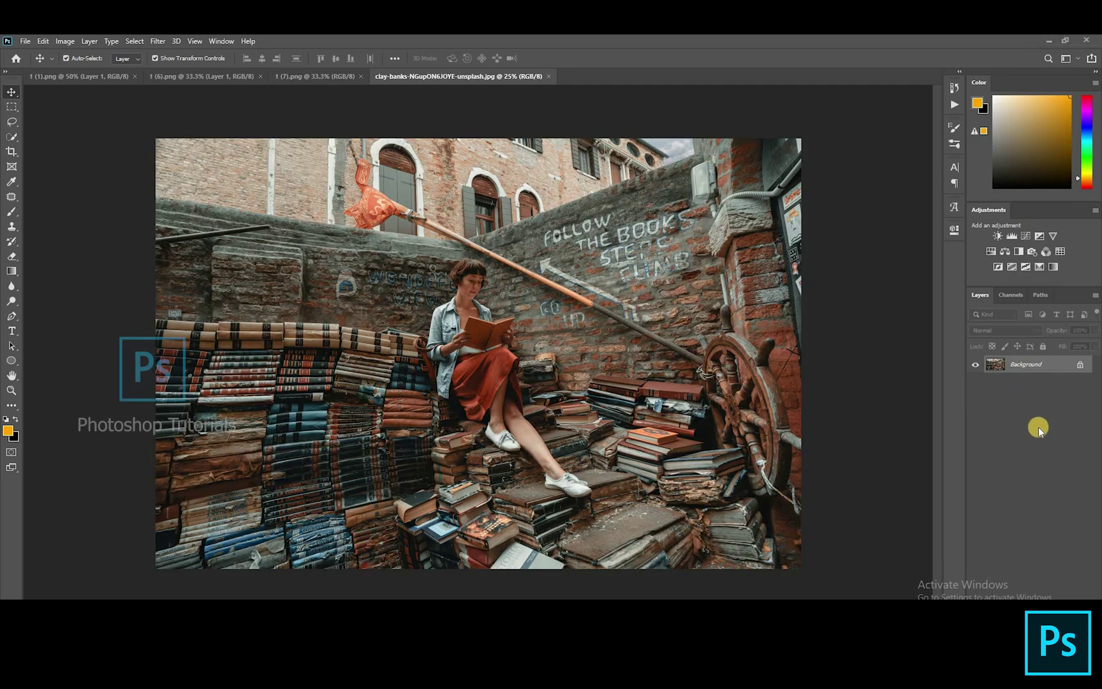
- Duplicate the Background layer as Background copy
right_click(1034, 367)
click(1027, 395)
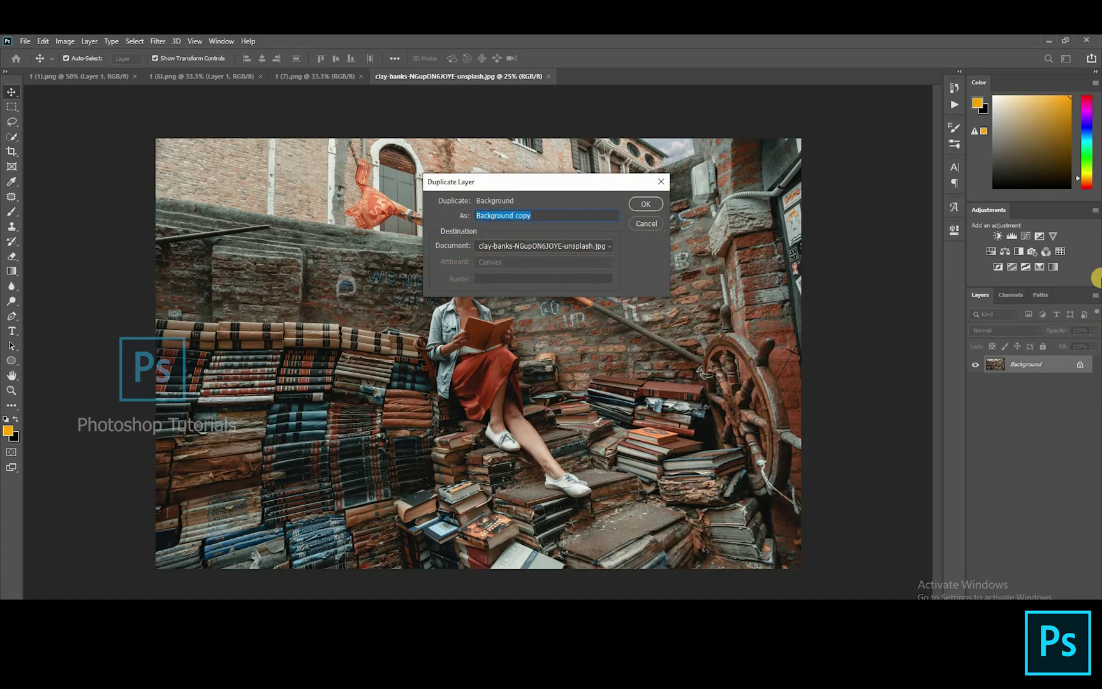
key(Return)
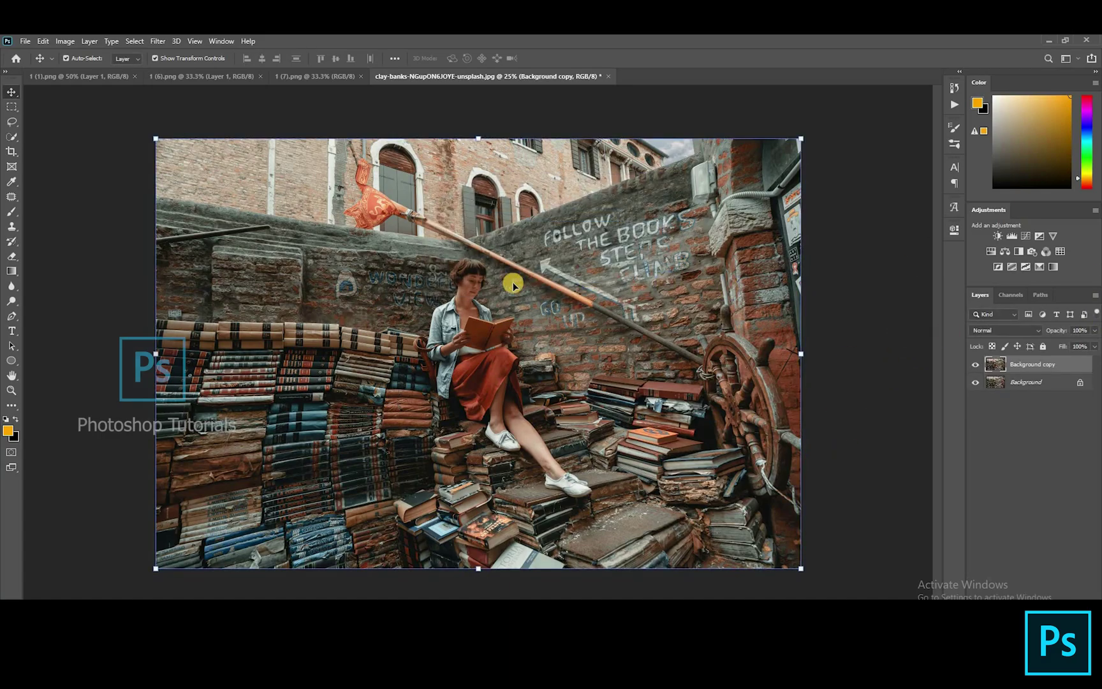
click(310, 120)
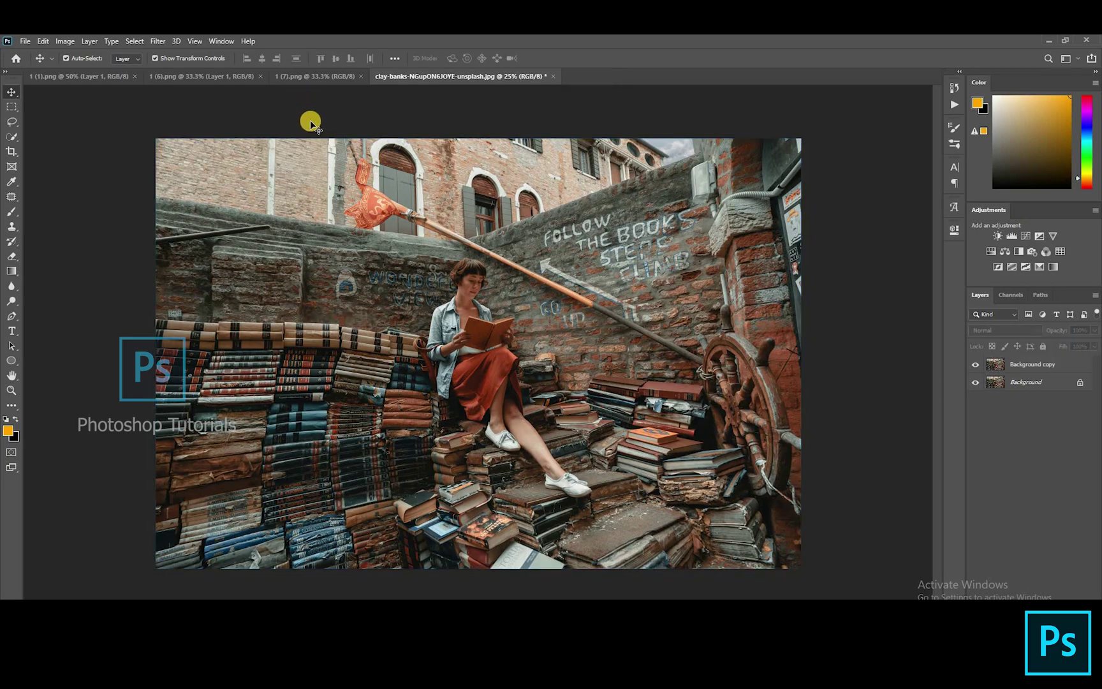
- Bring the flame from 1 (6).png into the book photo and scale it to about 50%
click(179, 81)
click(437, 74)
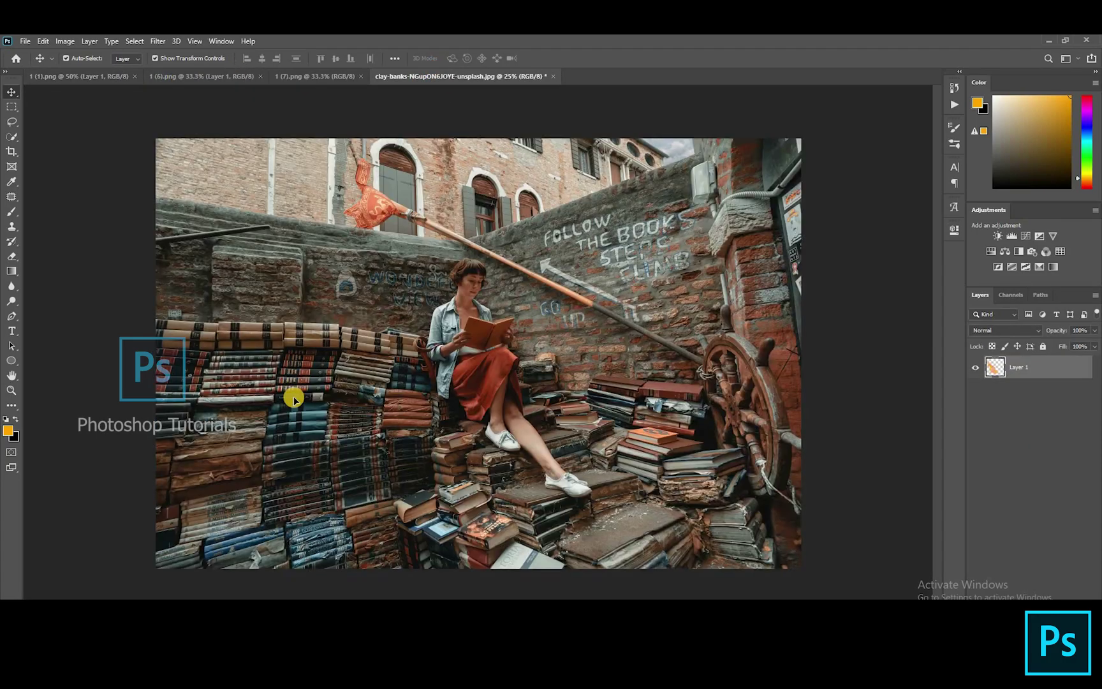
drag(293, 398, 257, 426)
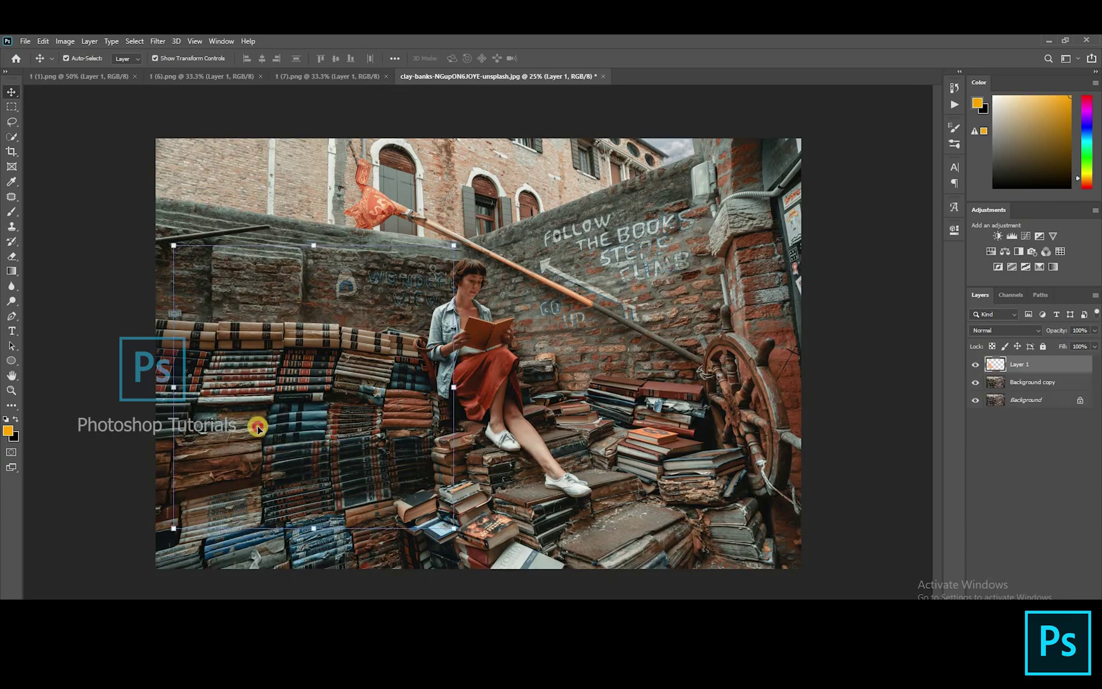
drag(410, 232, 341, 304)
drag(385, 350, 372, 313)
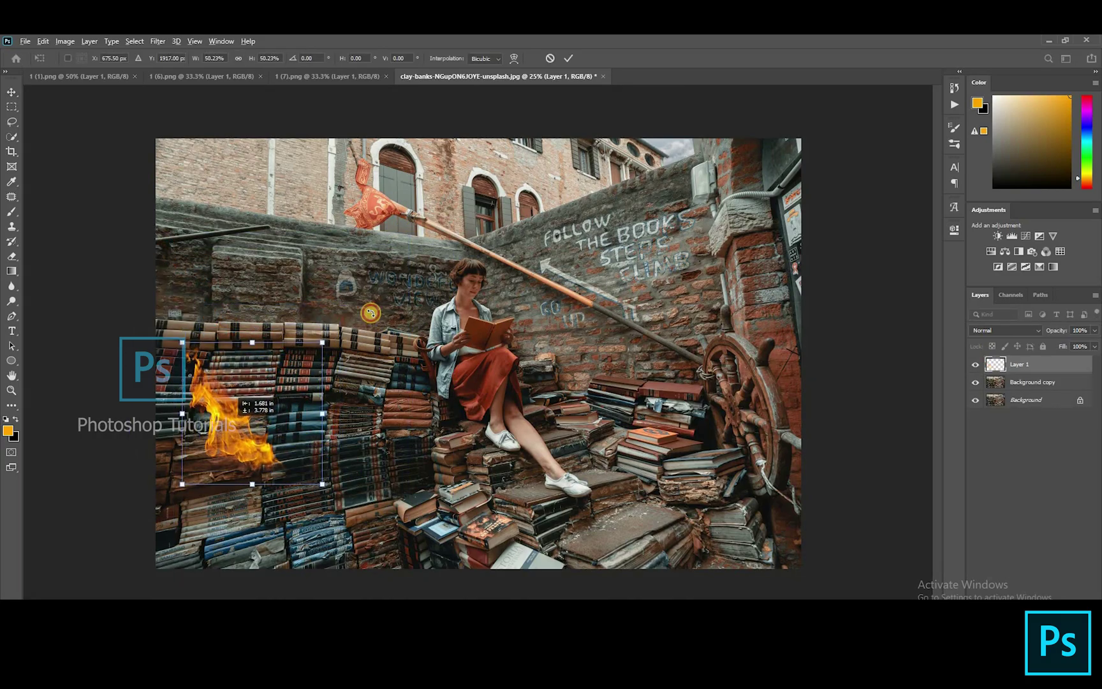
- Reorient and shrink the flame, and place it on the front of the left book stack
right_click(303, 551)
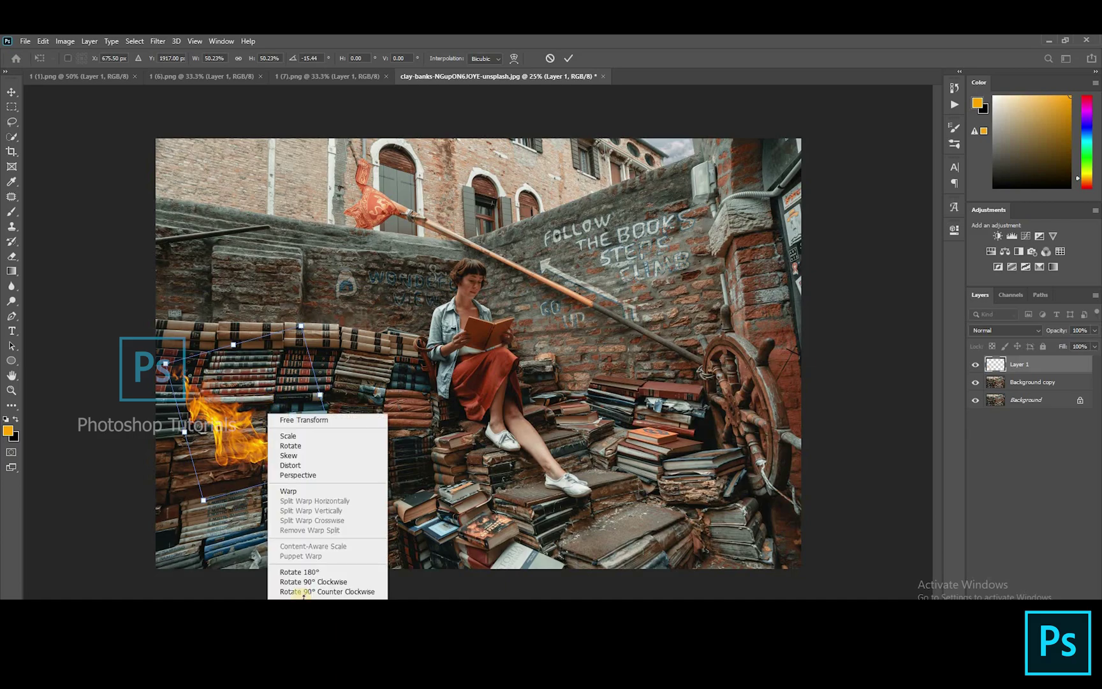
click(298, 595)
drag(277, 438, 261, 400)
drag(323, 326, 242, 410)
key(Return)
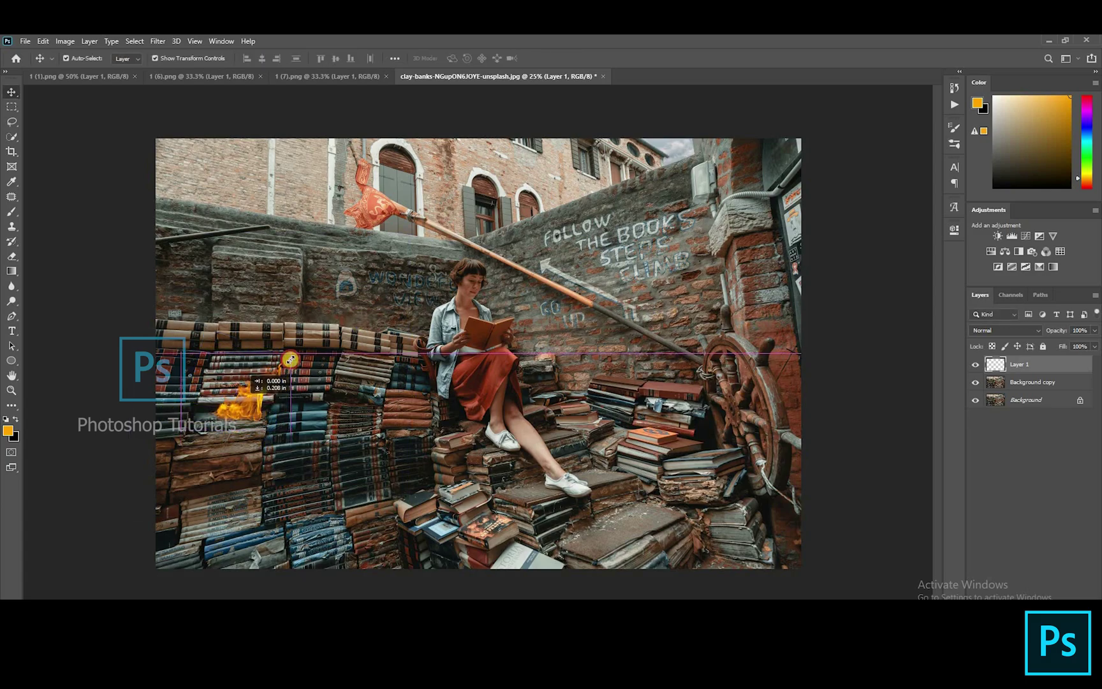
drag(305, 335, 296, 325)
drag(242, 413, 242, 412)
key(Return)
click(864, 350)
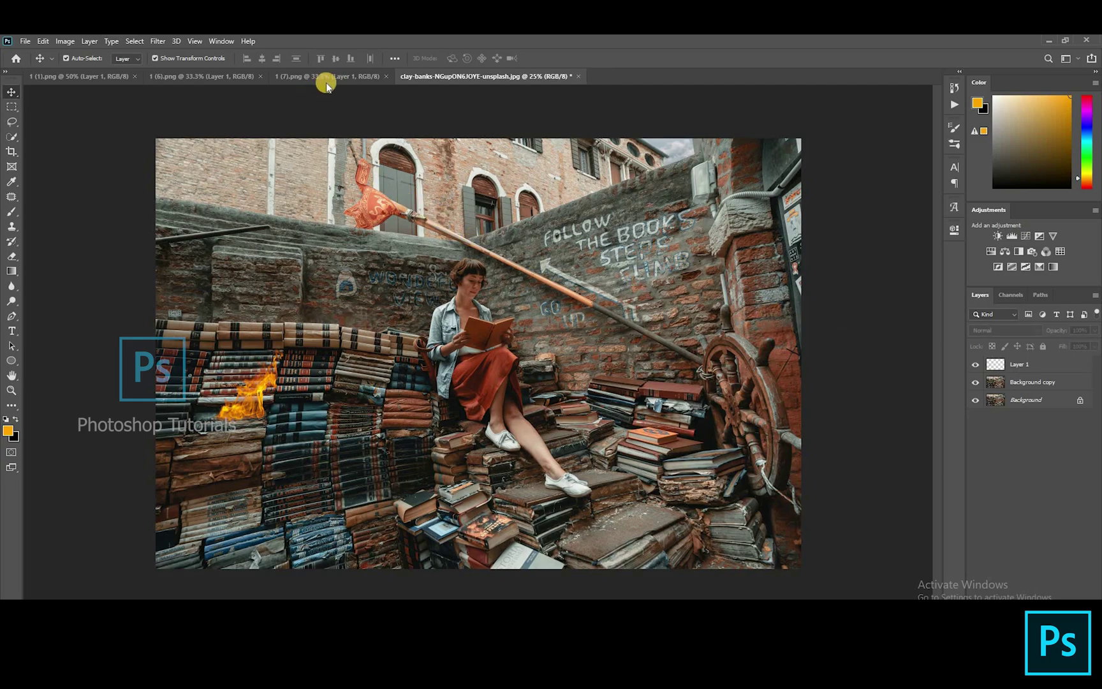
- Bring a second flame from another open image into the photo and scale it to about 51%
click(326, 82)
click(223, 79)
drag(399, 233, 380, 206)
drag(581, 128, 513, 210)
- Flip the second flame horizontally, rotate and shrink it, and position it over the woman's open book
right_click(443, 310)
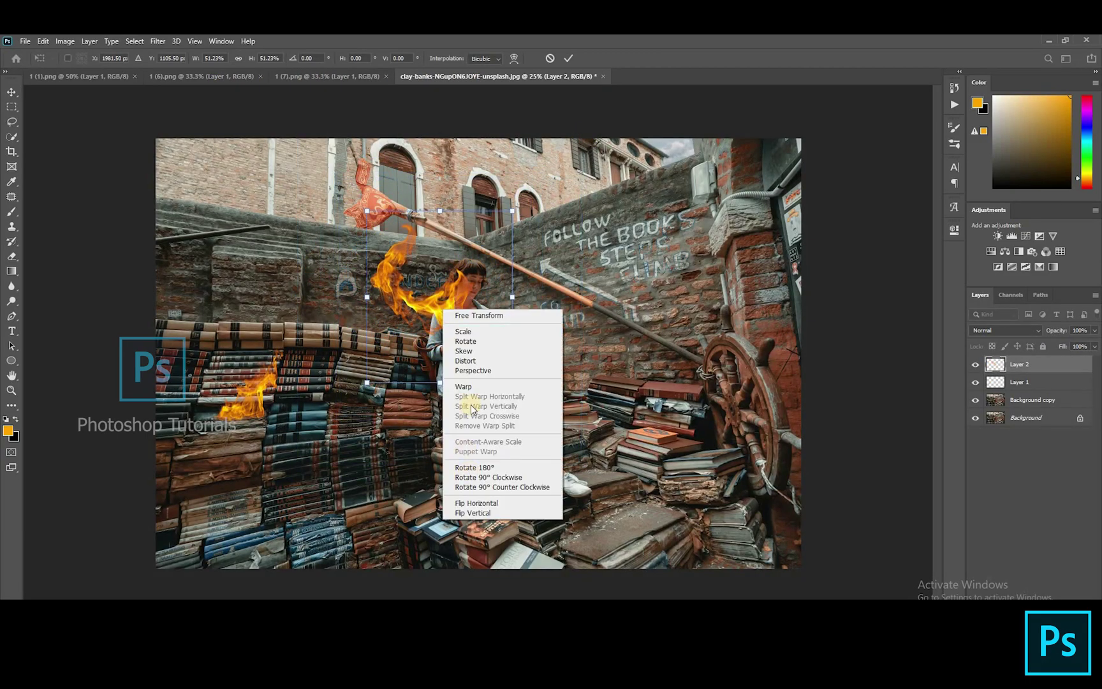
click(485, 503)
drag(458, 303, 515, 329)
drag(581, 242, 601, 288)
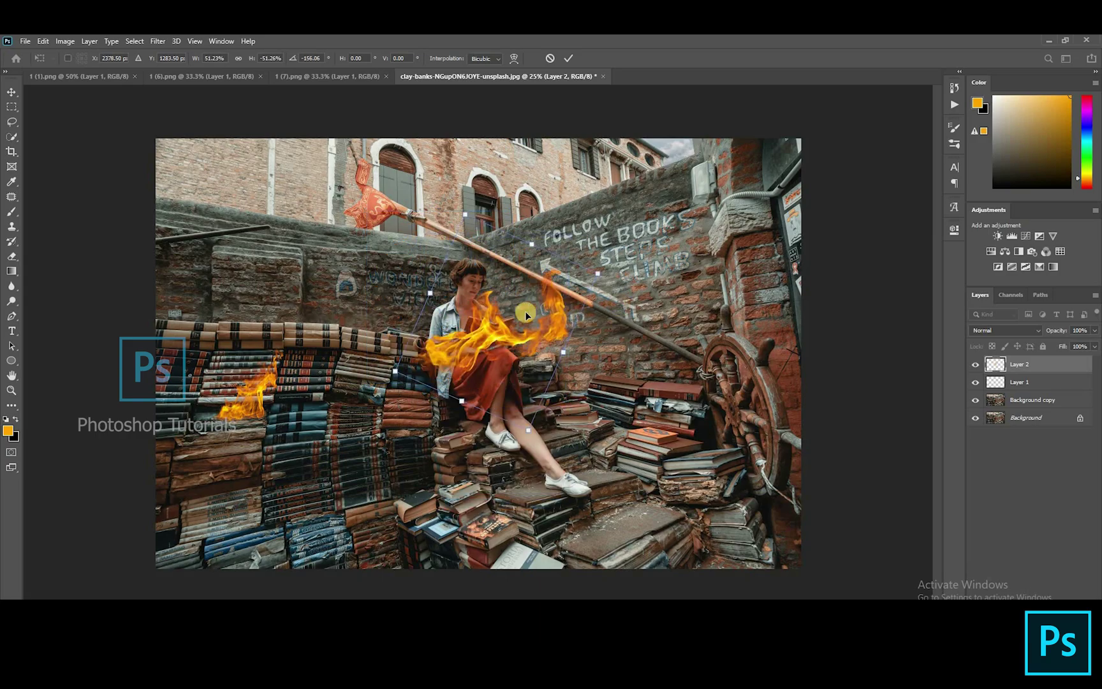
drag(526, 315, 528, 306)
scroll(503, 342, up, 6)
drag(801, 102, 708, 145)
drag(498, 260, 486, 266)
key(Return)
- Add a layer mask to the book flame and, with brush flow at 100%, mask out the cover overlap and the stray flame beside it
click(1019, 624)
key(b)
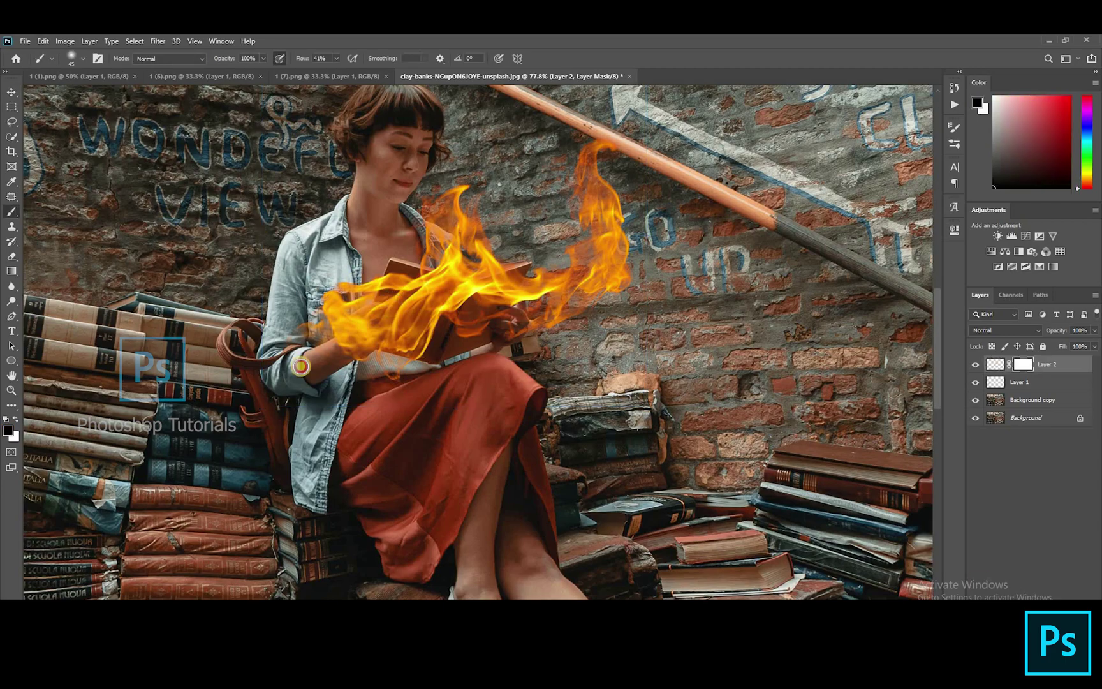
drag(301, 367, 357, 319)
click(336, 59)
drag(338, 72, 374, 73)
mouse_move(323, 384)
mouse_down()
mouse_move(374, 283)
mouse_move(473, 295)
mouse_move(504, 281)
mouse_move(424, 300)
mouse_move(440, 348)
mouse_move(536, 280)
mouse_up()
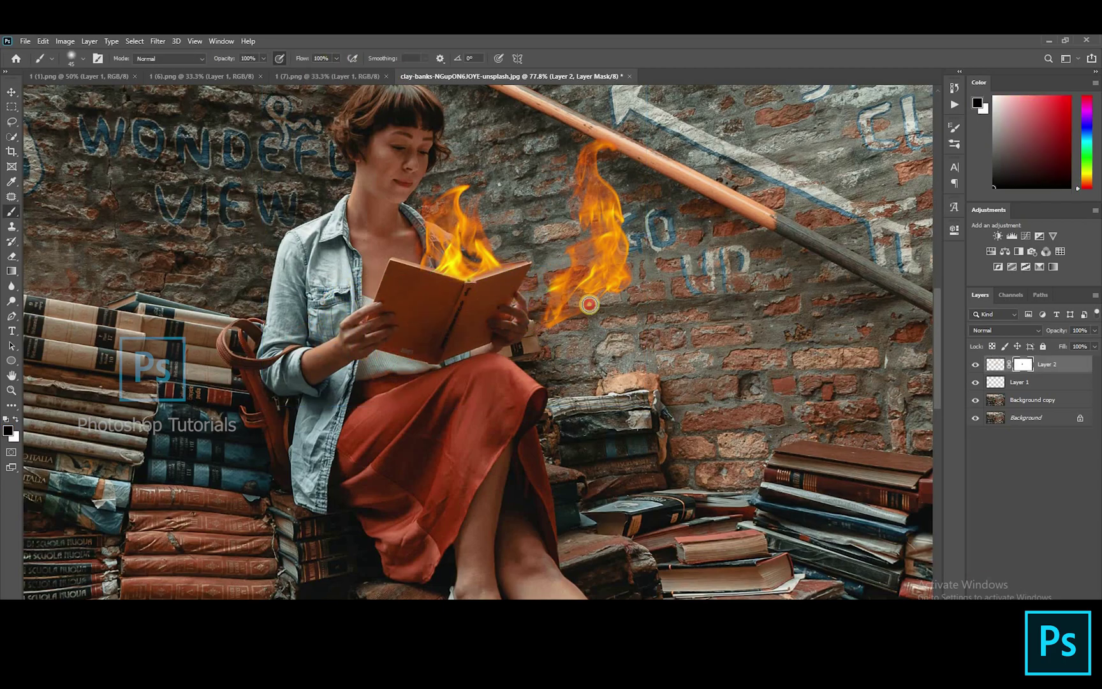
drag(611, 210, 571, 200)
- Refine the flame mask along the upper edge of the open book with a size 10 brush
scroll(515, 283, up, 3)
key(bracketleft)
key(bracketleft)
key(bracketleft)
key(bracketleft)
key(bracketleft)
key(bracketleft)
drag(428, 278, 522, 248)
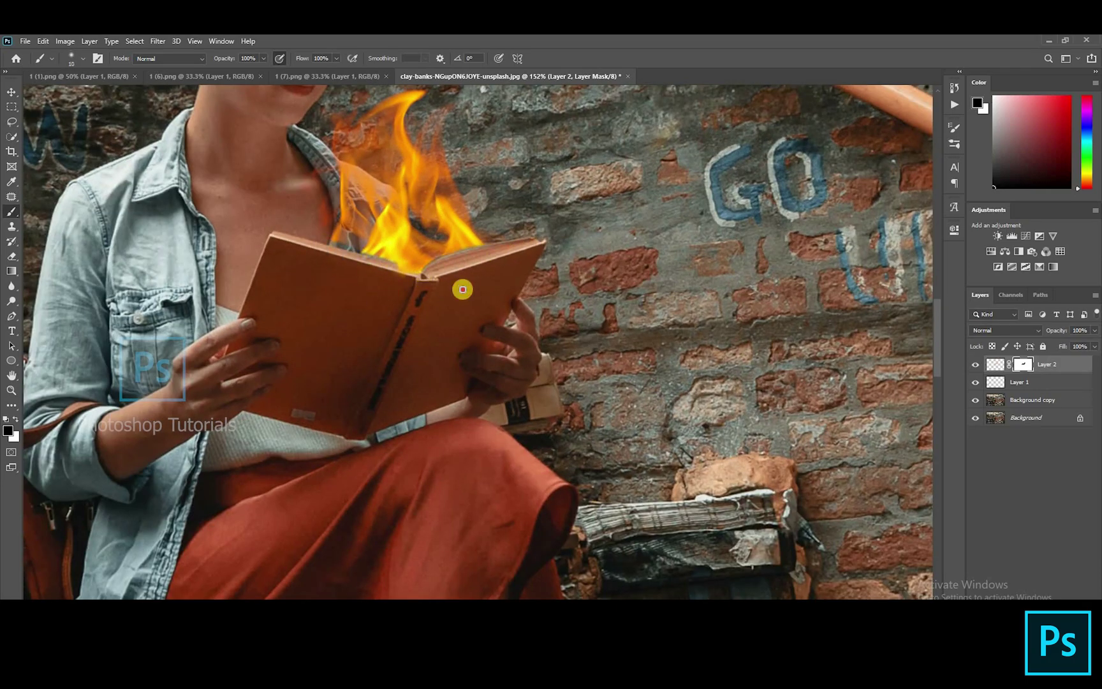
- Touch up the flame mask by the book's pages, painting with white to restore the flame there
scroll(336, 254, up, 3)
key(r)
mouse_move(182, 356)
mouse_down()
mouse_move(647, 182)
mouse_move(600, 160)
mouse_up()
key(b)
key(x)
mouse_move(485, 284)
mouse_down()
mouse_move(544, 246)
mouse_move(497, 283)
mouse_up()
key(Escape)
- Shrink the newly added large flame and place it along the top of the left book stack
scroll(622, 195, down, 2)
scroll(622, 194, down, 5)
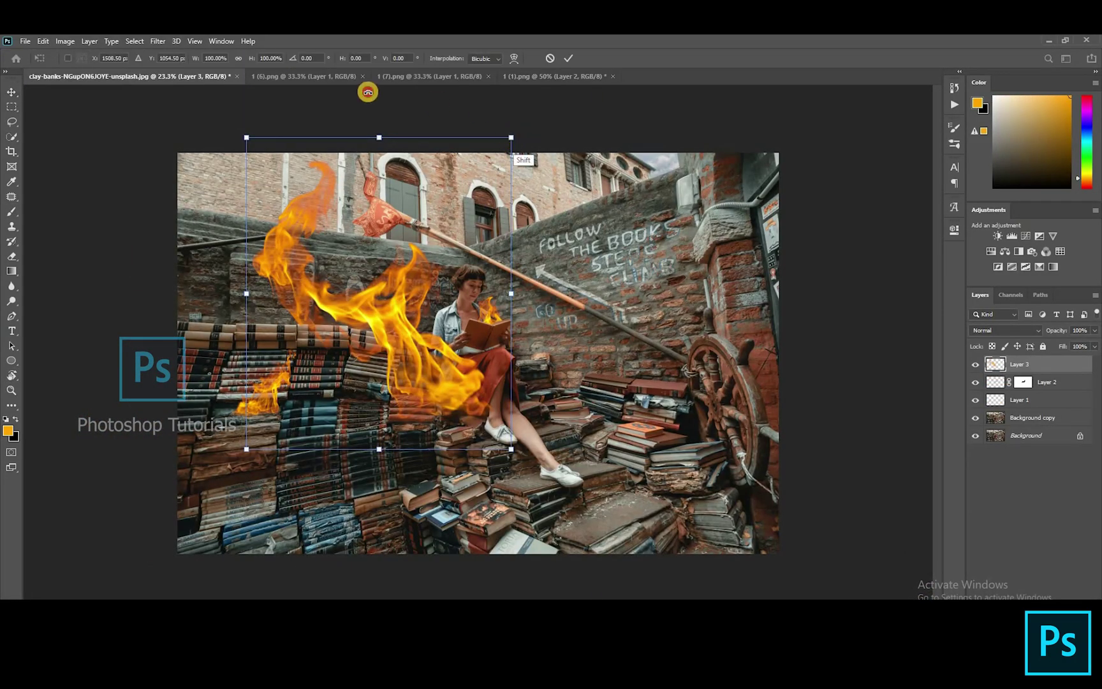
drag(367, 91, 341, 313)
drag(414, 341, 646, 355)
key(Return)
scroll(381, 341, up, 3)
drag(646, 355, 612, 327)
key(ctrl+z)
scroll(612, 324, up, 4)
click(866, 454)
- Add a layer mask to Layer 3 and brush away the flame parts that overlap the book spines
click(1047, 364)
click(1023, 597)
key(r)
drag(514, 201, 429, 205)
key(b)
key(x)
mouse_move(278, 450)
mouse_down()
mouse_move(560, 229)
mouse_move(622, 203)
mouse_up()
key(bracketright)
key(bracketright)
key(bracketright)
mouse_move(301, 495)
mouse_down()
mouse_move(450, 424)
mouse_move(427, 382)
mouse_move(498, 320)
mouse_move(517, 396)
mouse_up()
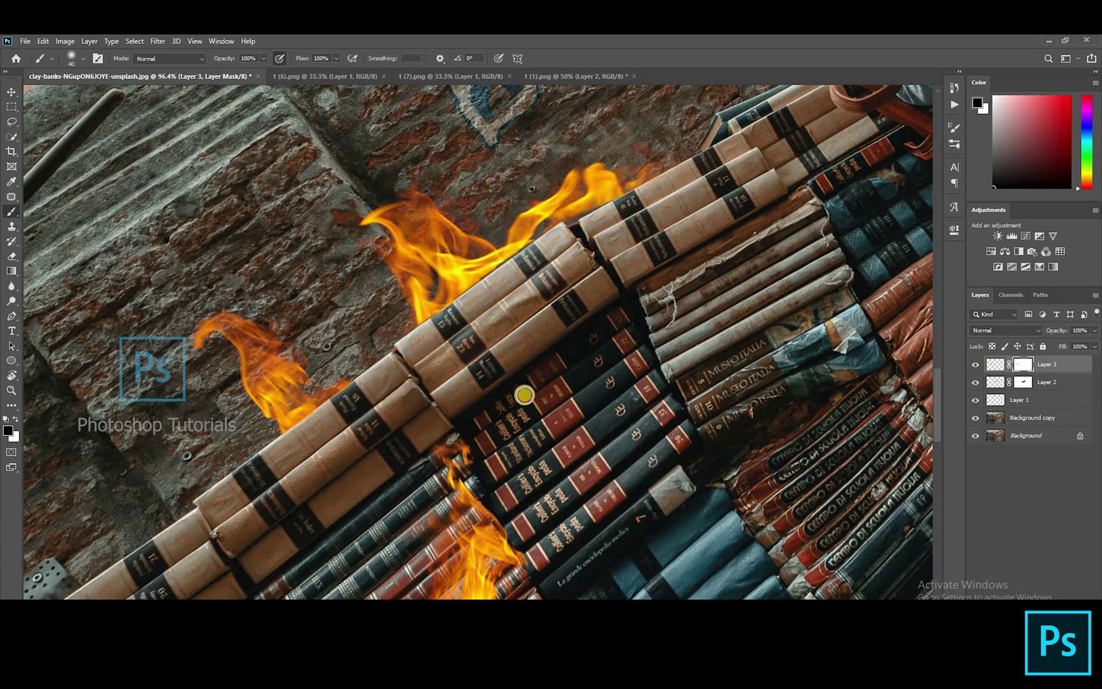
- Clean up the Layer 3 mask along the top edge of the book stack with a smaller brush
scroll(321, 433, up, 5)
key(bracketleft)
key(bracketleft)
key(bracketleft)
key(bracketleft)
key(bracketleft)
key(bracketleft)
key(bracketleft)
key(bracketleft)
drag(269, 435, 314, 391)
- Paint white on the Layer 3 mask to restore the flame along the upper edges of the top books
key(x)
key(x)
key(x)
mouse_move(532, 211)
mouse_down()
mouse_move(490, 247)
mouse_move(525, 222)
mouse_up()
drag(630, 147, 527, 240)
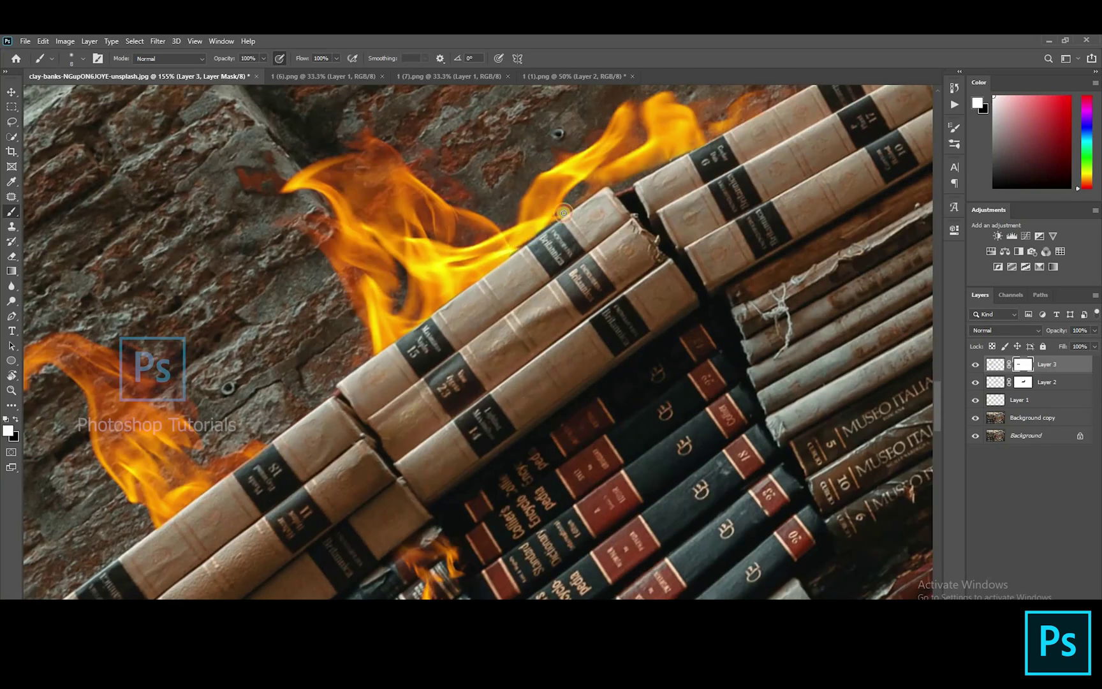
drag(694, 142, 605, 195)
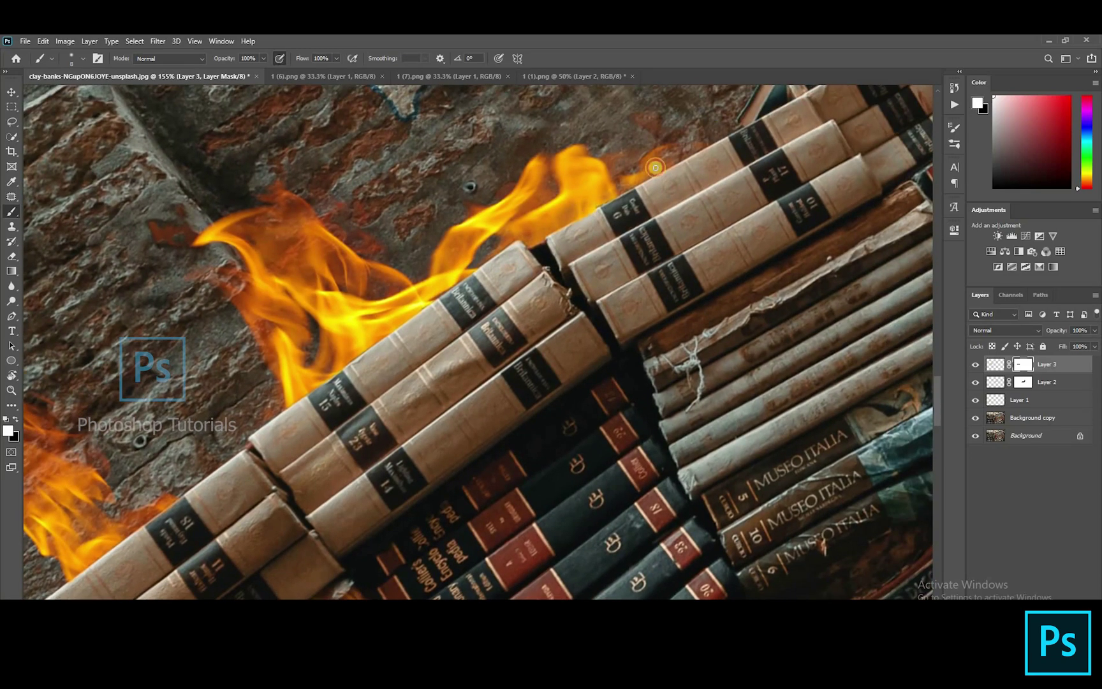
key(ctrl+0)
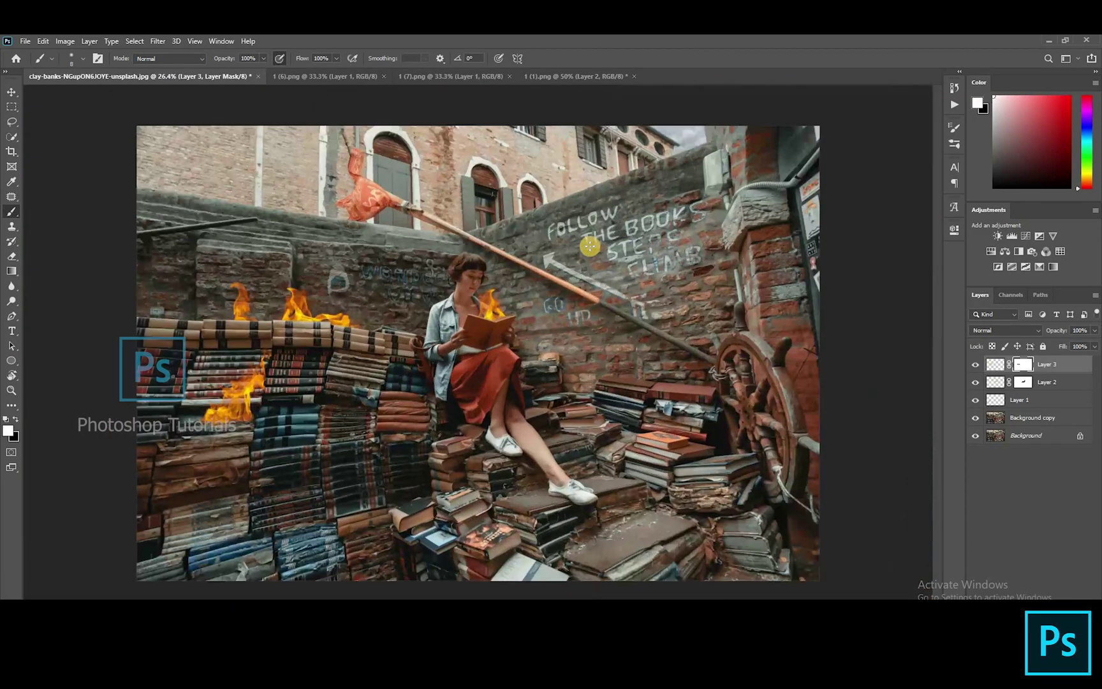
- Bring the flame from 1 (6).png into the photo, shrink it and place it at the right side of the ship's wheel
key(v)
click(337, 78)
drag(524, 363, 747, 359)
drag(871, 223, 798, 312)
drag(734, 389, 805, 357)
drag(718, 271, 800, 311)
key(Return)
click(382, 146)
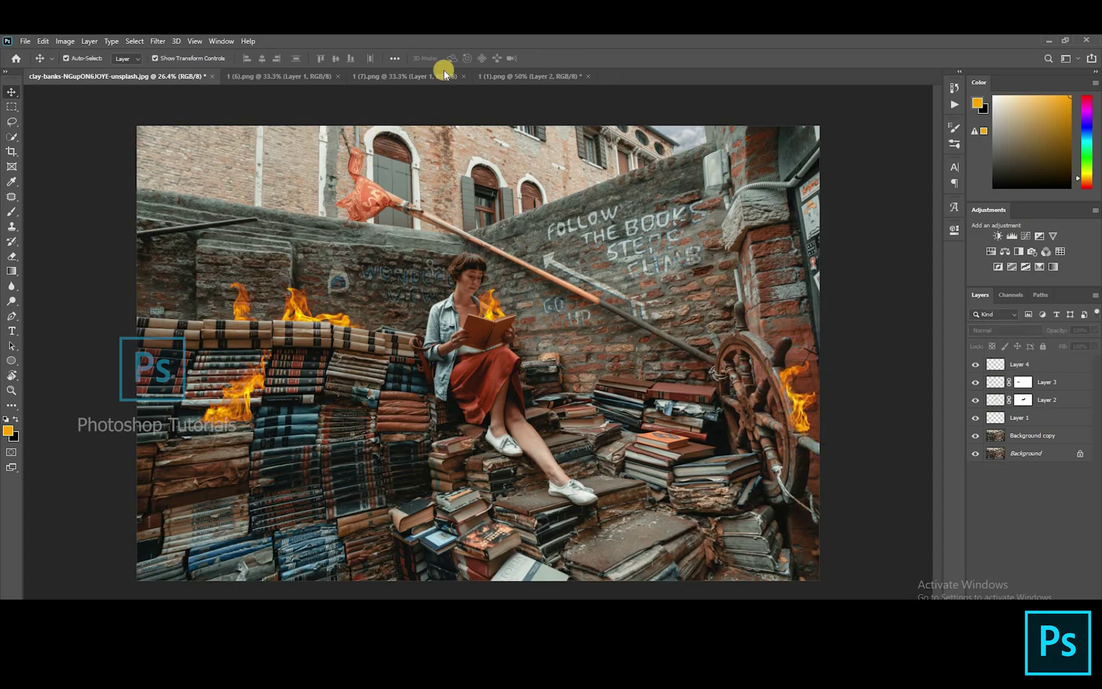
- Bring the flame from 1 (7).png into the photo, shrink it and fit it against the ship's wheel
click(408, 76)
drag(361, 288, 747, 392)
drag(925, 258, 805, 338)
scroll(886, 375, up, 10)
drag(888, 248, 863, 238)
drag(749, 351, 718, 361)
key(Return)
click(861, 386)
- Duplicate the left stack's flame, and shrink and position the copy on the books beneath the ship's wheel
key(ctrl+0)
alt+drag(192, 404, 748, 511)
drag(781, 425, 750, 452)
mouse_move(721, 500)
mouse_down()
mouse_move(748, 496)
mouse_move(728, 497)
mouse_up()
key(Return)
click(644, 447)
- Rename Layer 1 as fire 1 and Layer 1 copy as fire 2
scroll(616, 431, down, 1)
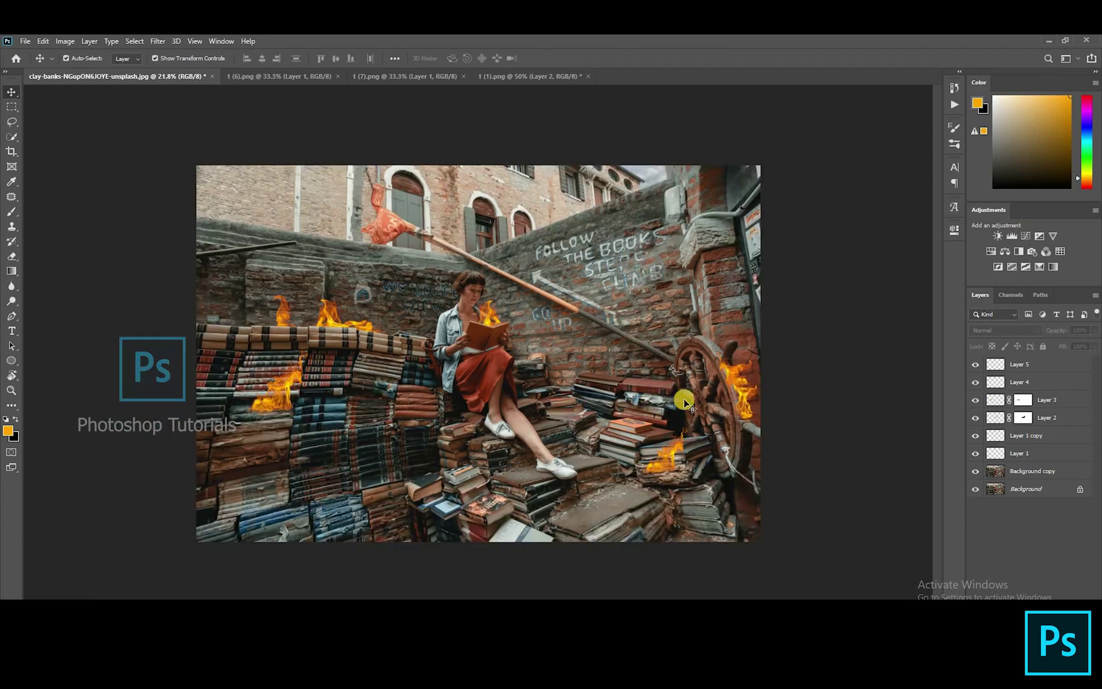
double_click(1020, 453)
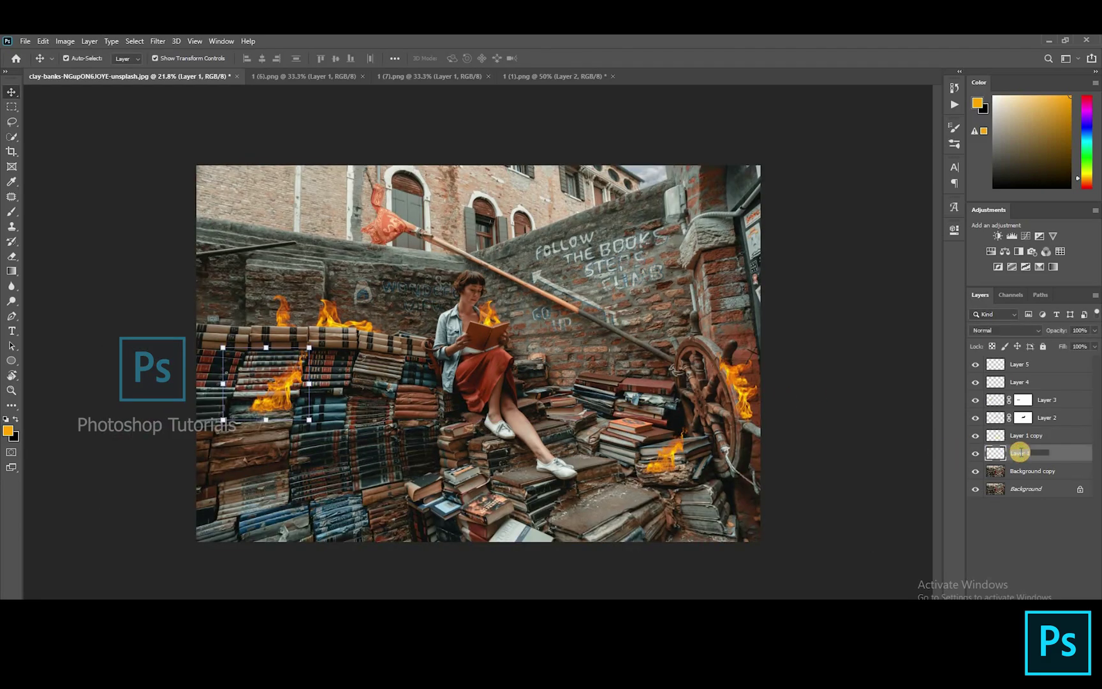
text(fire 1)
click(1026, 433)
double_click(1027, 435)
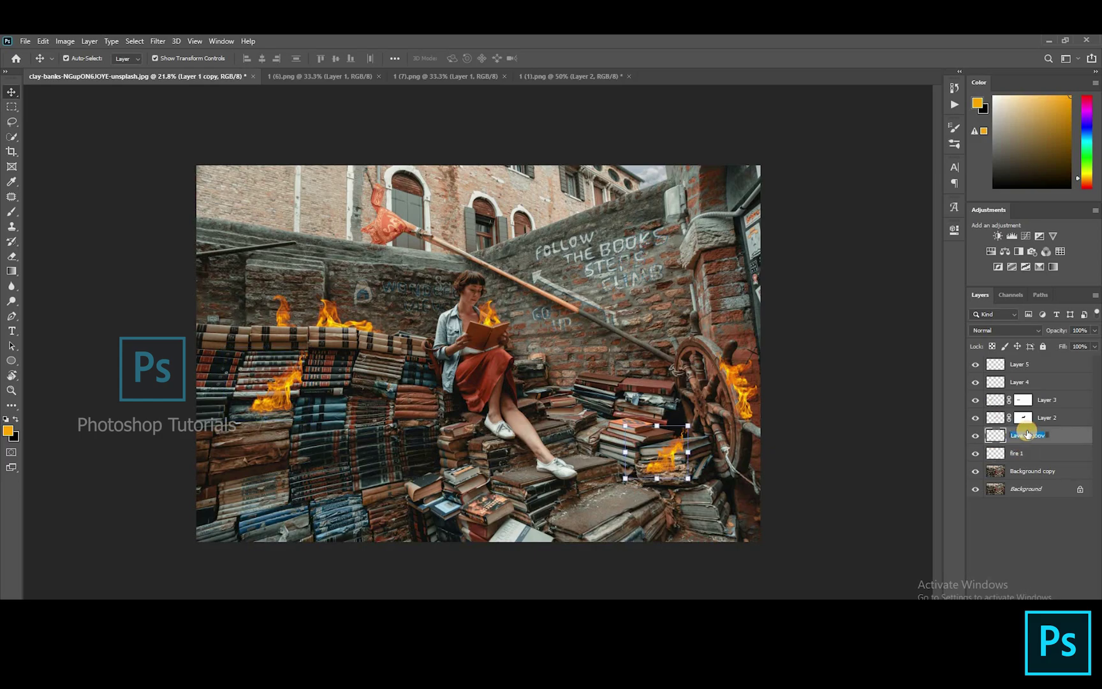
text(fire 2)
- Rename Layer 2 as fire 3 and Layer 3 as fire 4
click(1059, 417)
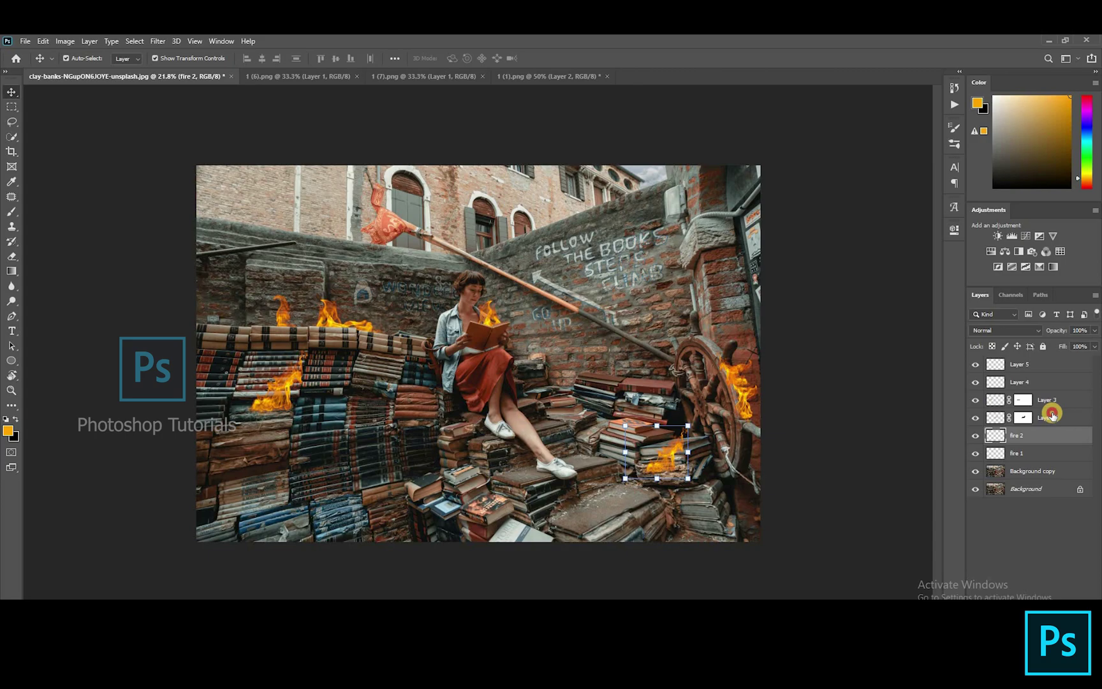
double_click(1051, 418)
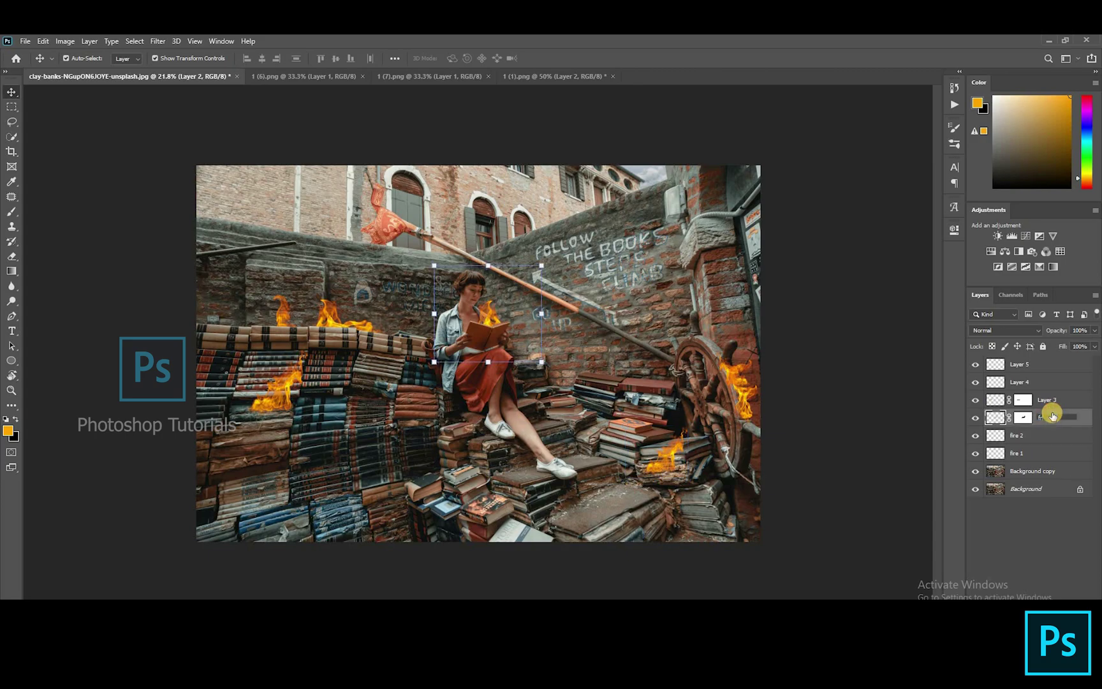
key(Return)
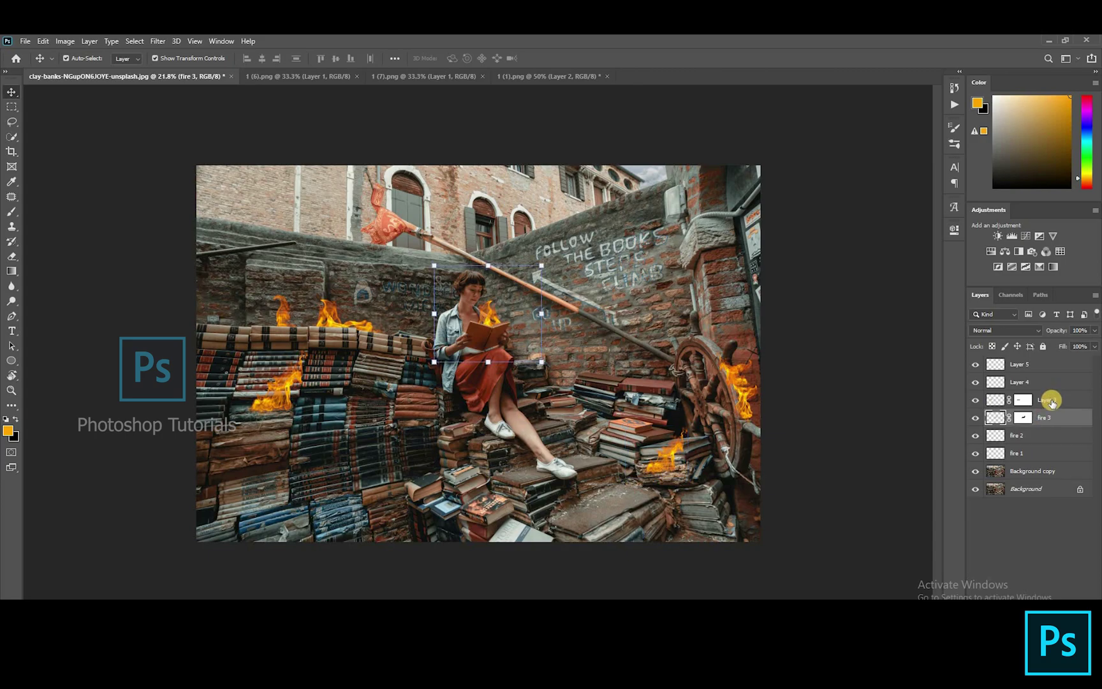
double_click(1050, 400)
text(fire 4)
key(Return)
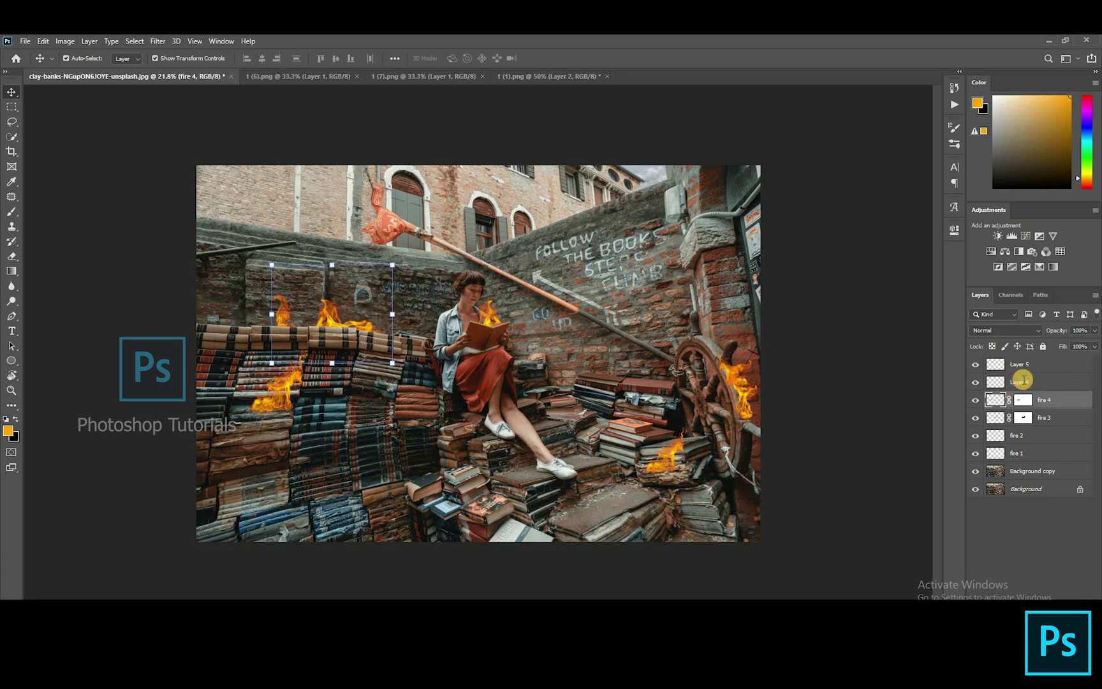
- Rename Layer 4 as fire 5 and Layer 5 as fire 6
double_click(1023, 381)
text(fire 5)
key(Return)
double_click(1023, 363)
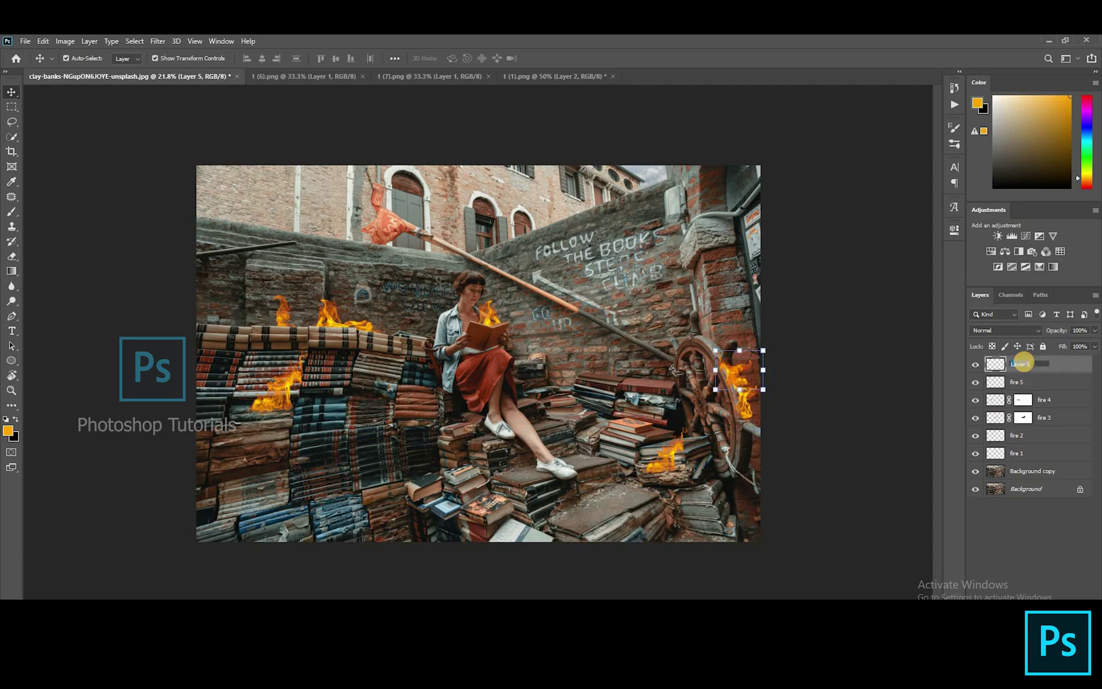
text(fire 6)
key(Return)
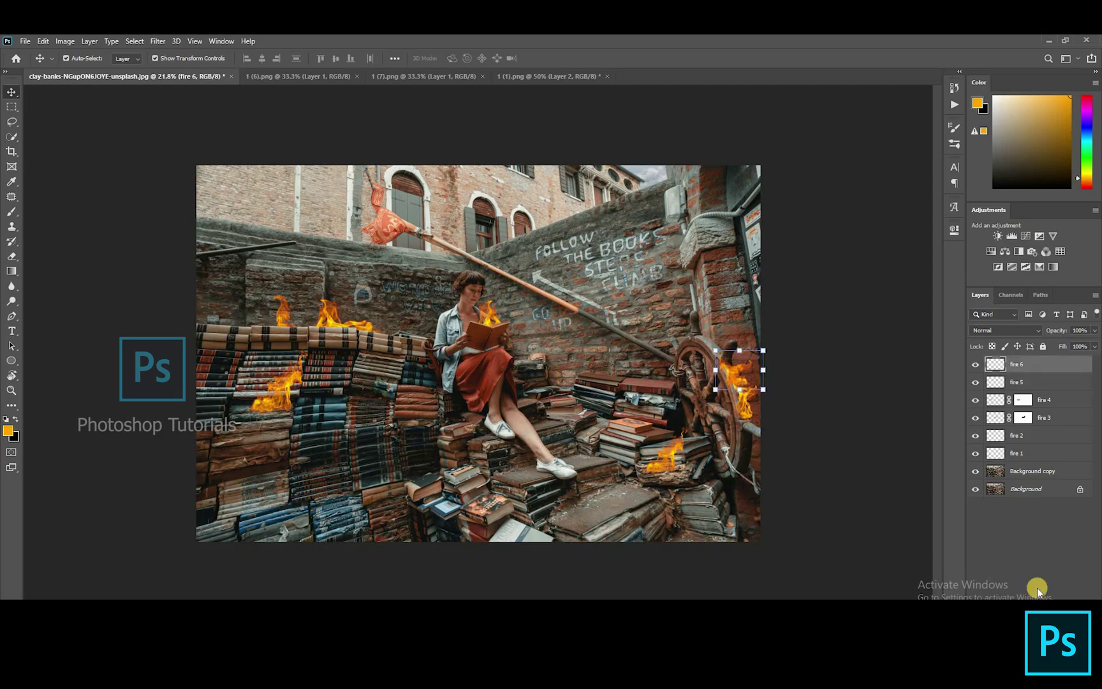
- Duplicate the fire 1 layer twice
click(982, 461)
click(974, 453)
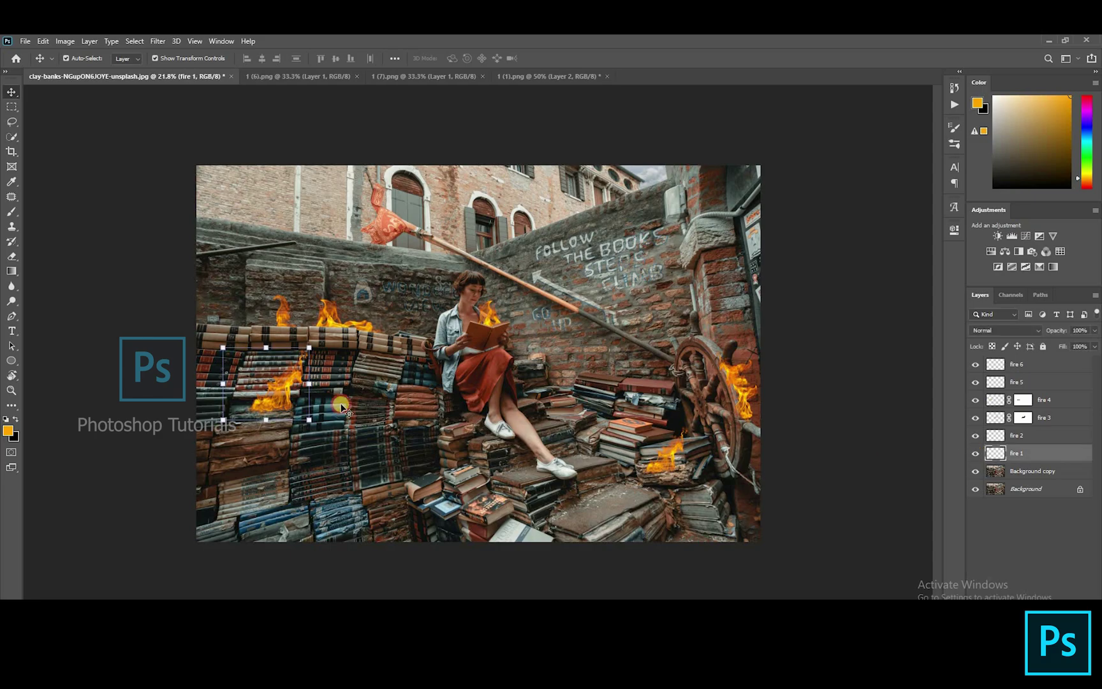
scroll(384, 402, up, 5)
scroll(384, 401, up, 5)
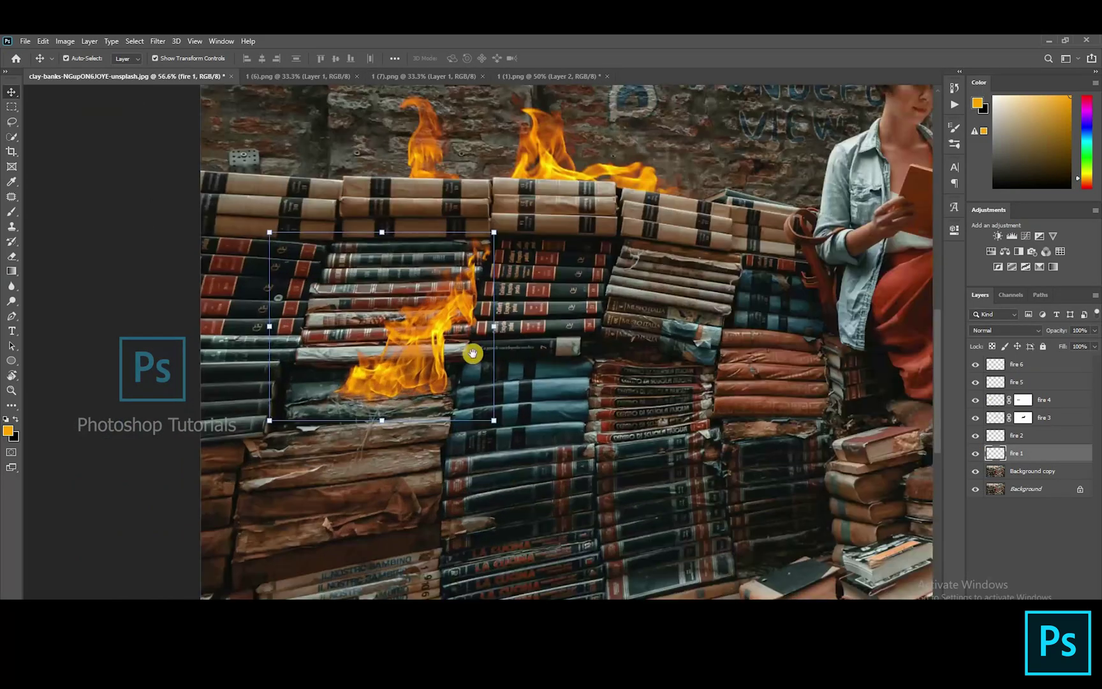
key(ctrl+j)
key(ctrl+j)
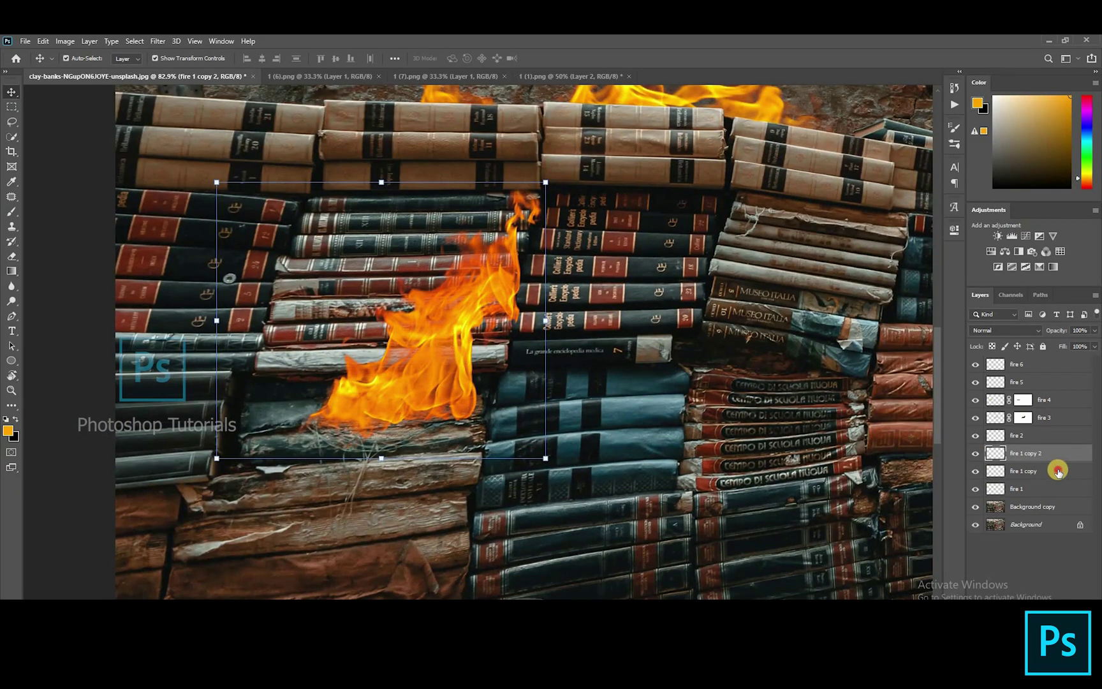
- Reorder the two fire 1 copies so they sit directly beneath the fire 1 layer
ctrl+click(1060, 478)
drag(1057, 478, 1035, 454)
ctrl+click(1043, 470)
ctrl+click(1052, 485)
- Select all the fire layers, including the two copies, and set their blend mode to Screen
click(1032, 364)
shift+click(1032, 487)
click(1008, 332)
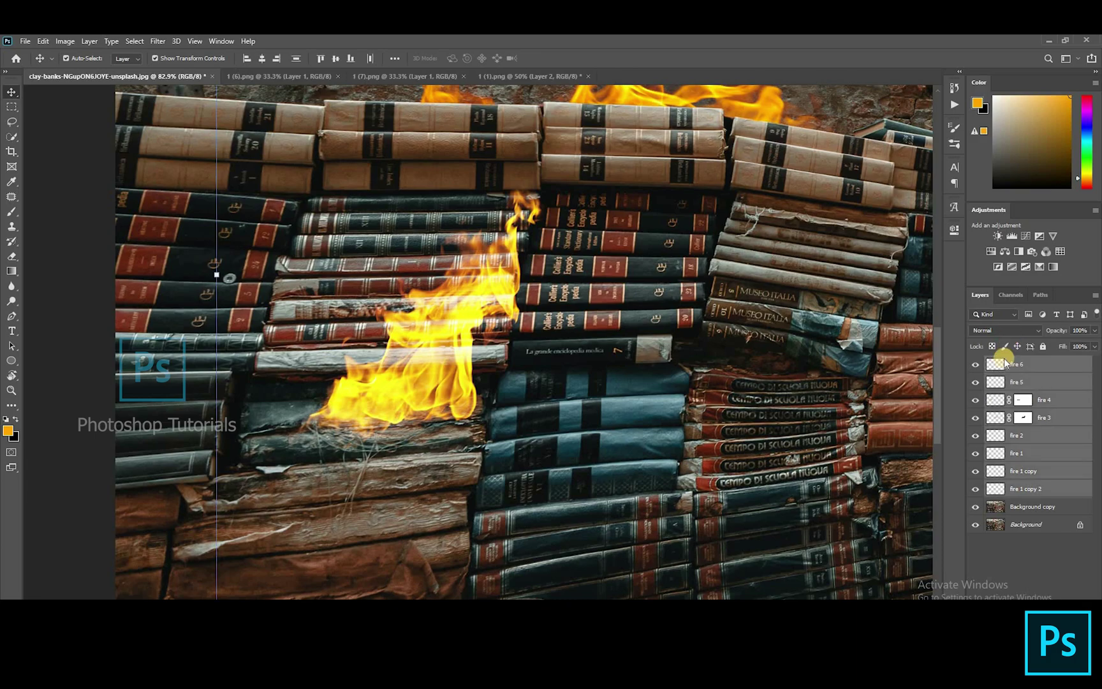
click(992, 424)
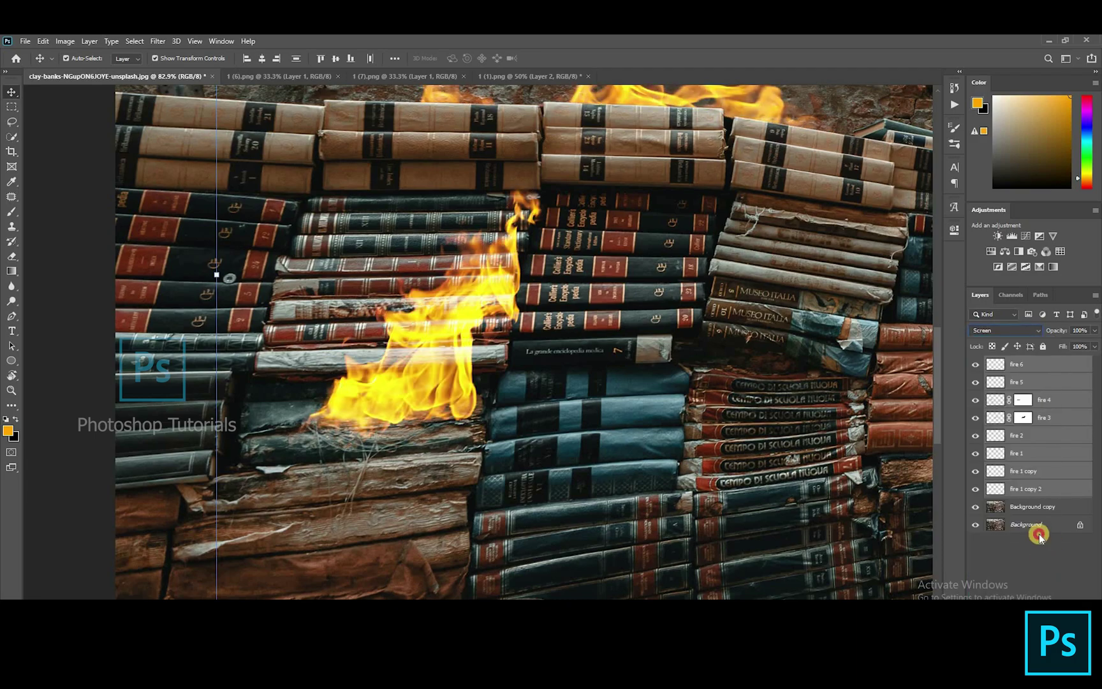
- Apply a Gaussian Blur with an 89.9-pixel radius to the fire 1 copy layer
click(1026, 471)
click(982, 474)
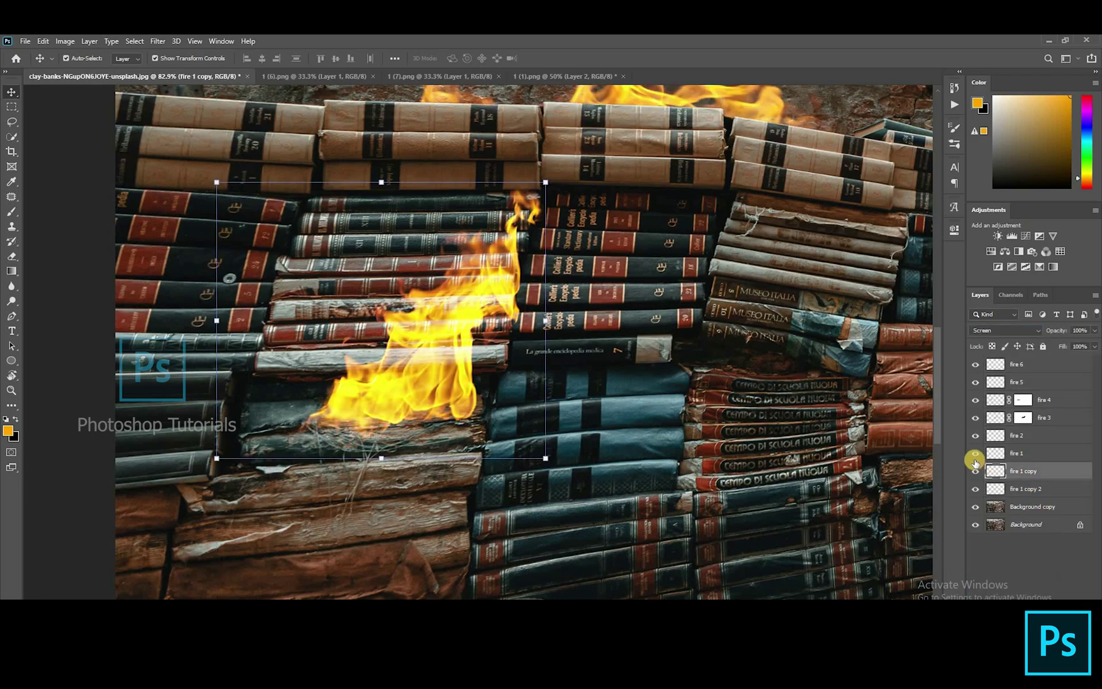
click(164, 41)
mouse_move(270, 169)
click(339, 218)
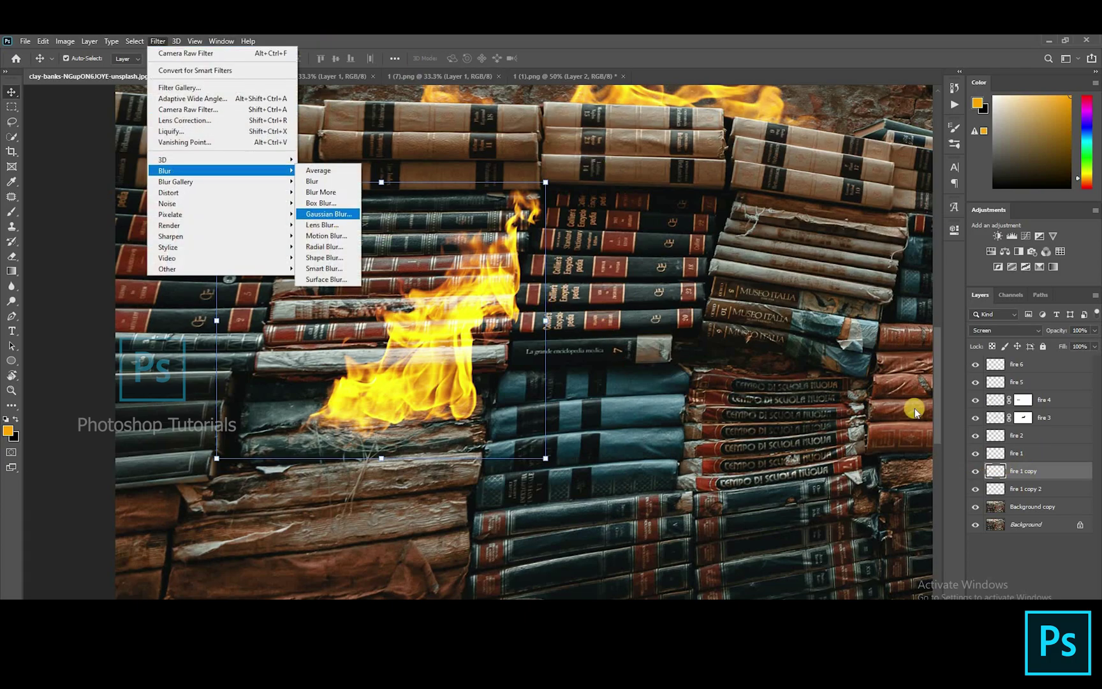
click(915, 425)
drag(915, 425, 920, 425)
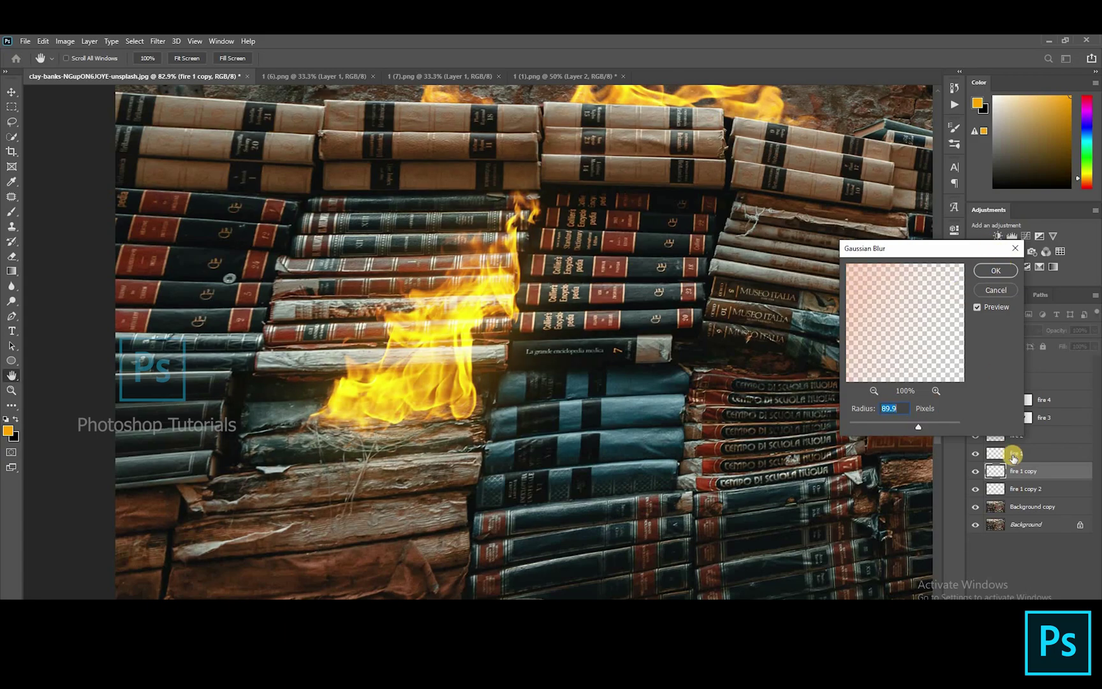
- Apply a Gaussian Blur with a 585.5-pixel radius to the fire 1 copy 2 layer
click(1026, 486)
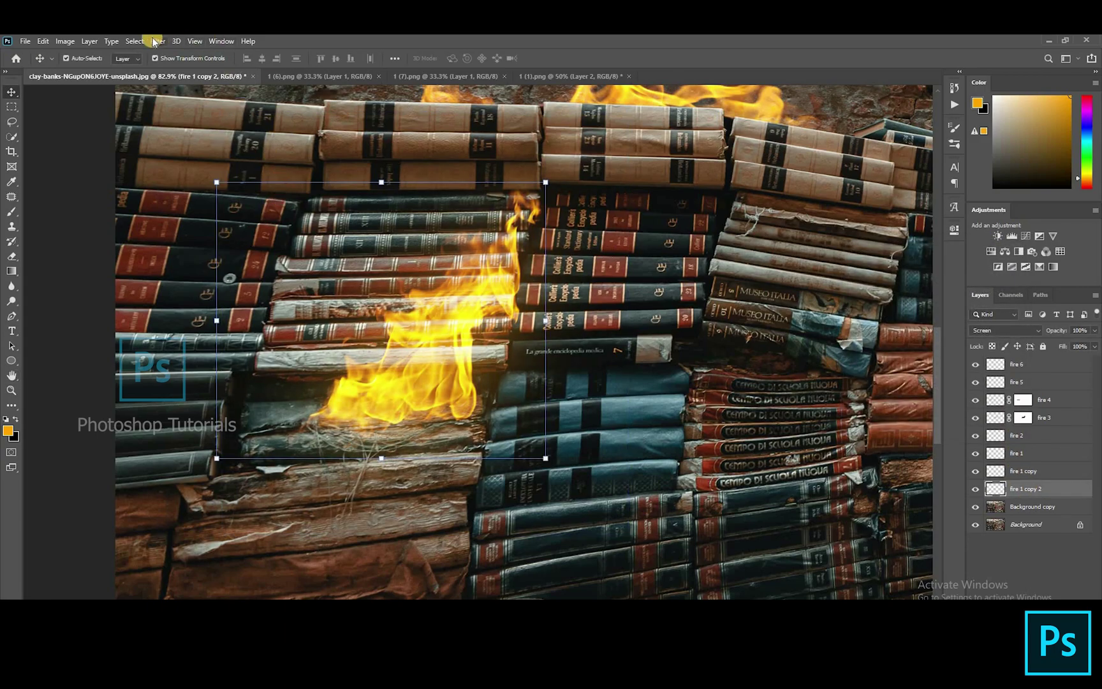
click(175, 41)
mouse_move(157, 41)
mouse_move(220, 170)
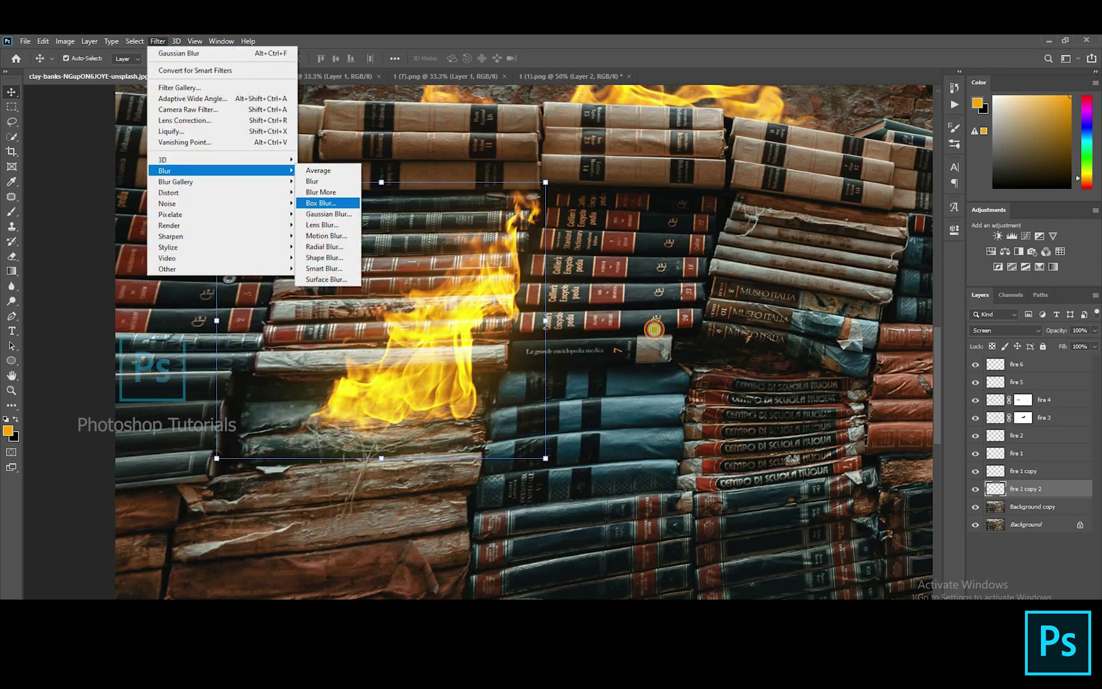
click(328, 214)
drag(944, 428, 951, 428)
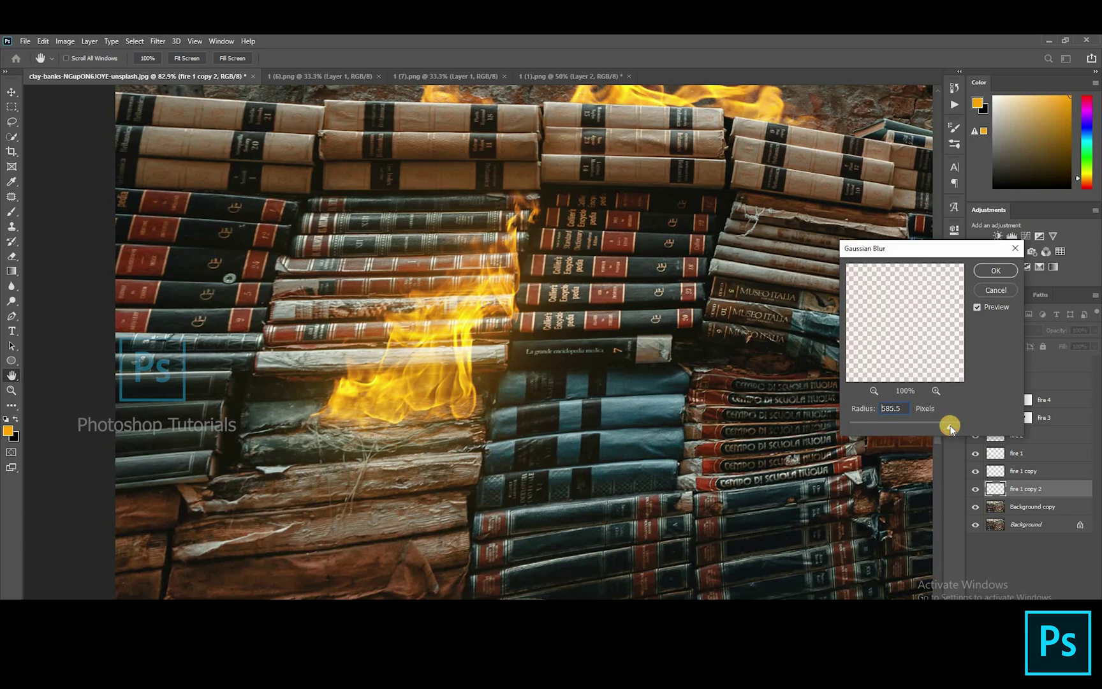
click(993, 276)
- Group the fire 1 layer with its two blurred copies and name the group Fire 1
key(v)
scroll(728, 327, up, 1)
click(1018, 558)
ctrl+click(1017, 453)
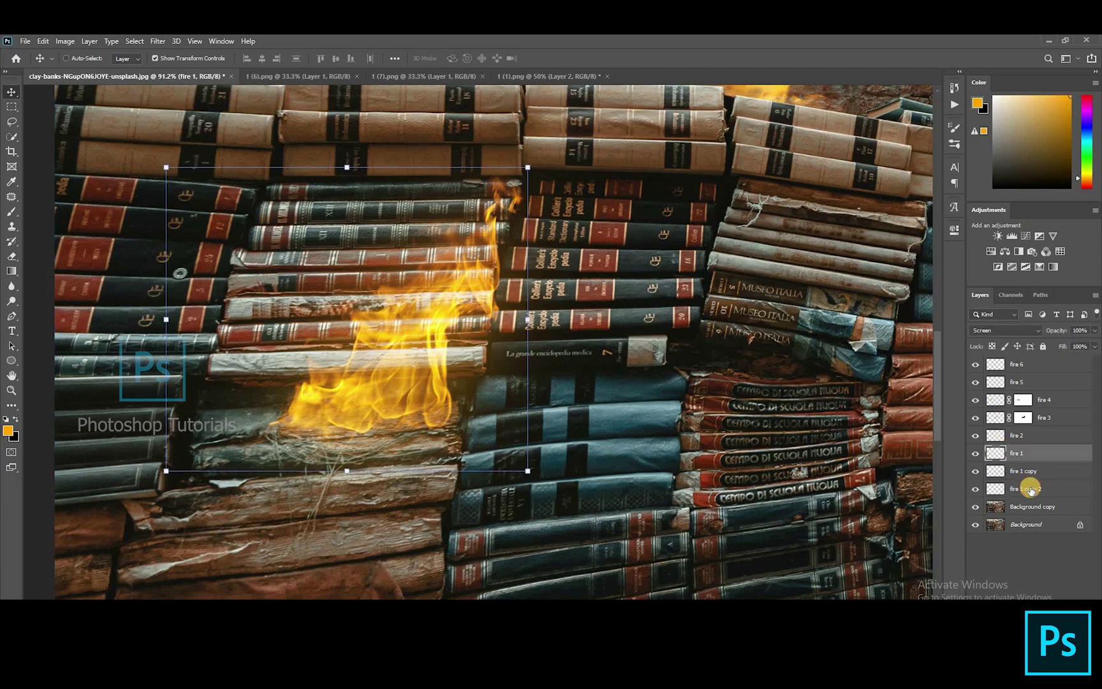
ctrl+click(1030, 489)
ctrl+click(1035, 474)
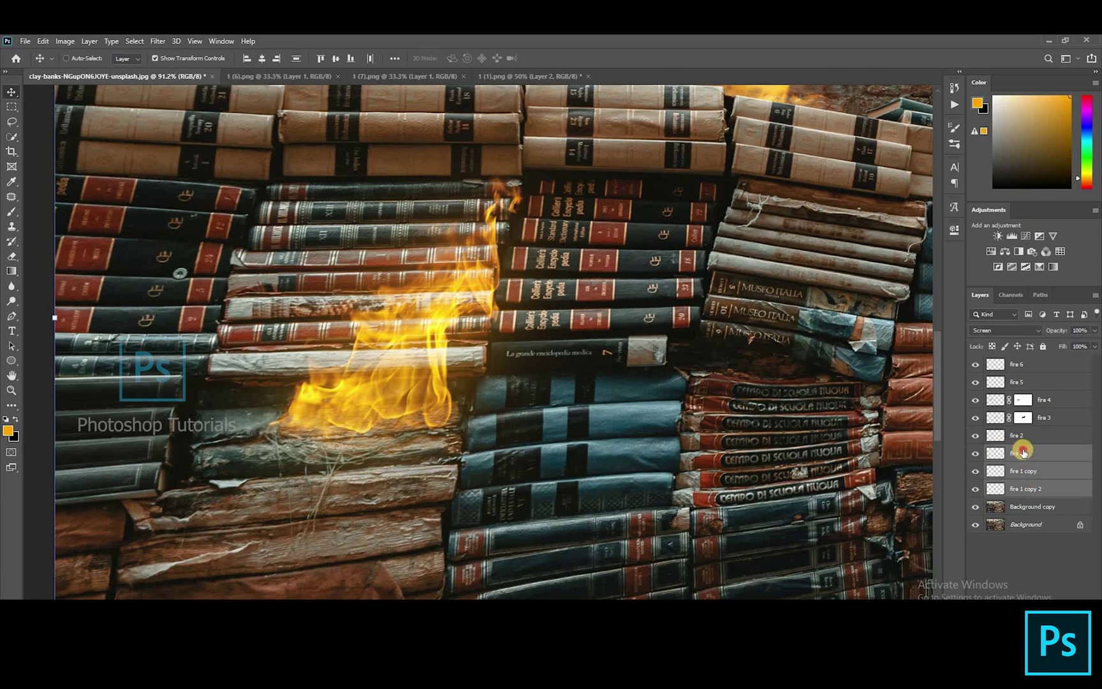
key(ctrl+g)
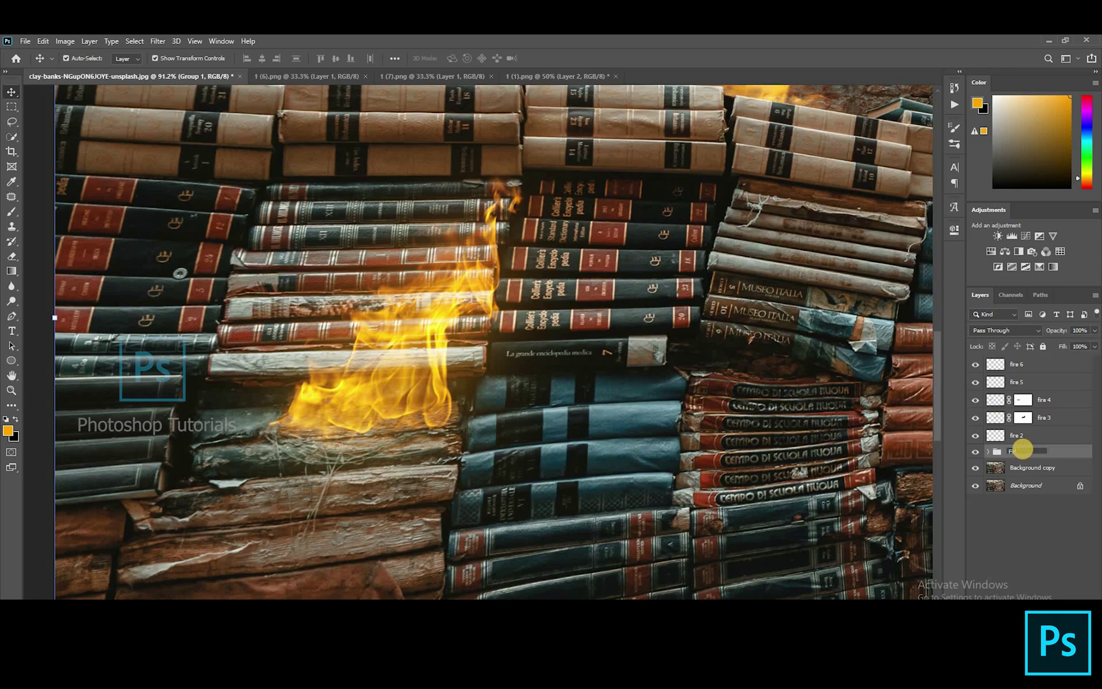
key(Return)
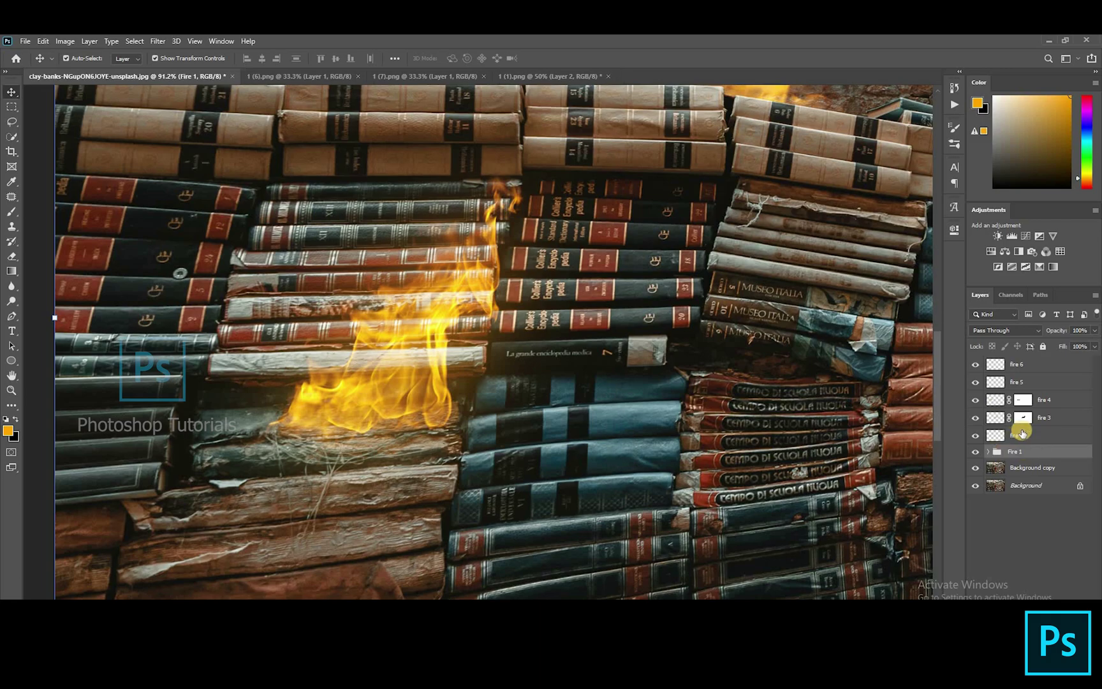
- Duplicate the fire 2 layer twice and place both copies directly beneath the fire 2 layer
click(1059, 437)
key(ctrl+j)
key(ctrl+j)
mouse_move(1053, 453)
mouse_down()
mouse_move(1052, 476)
mouse_move(1047, 460)
mouse_up()
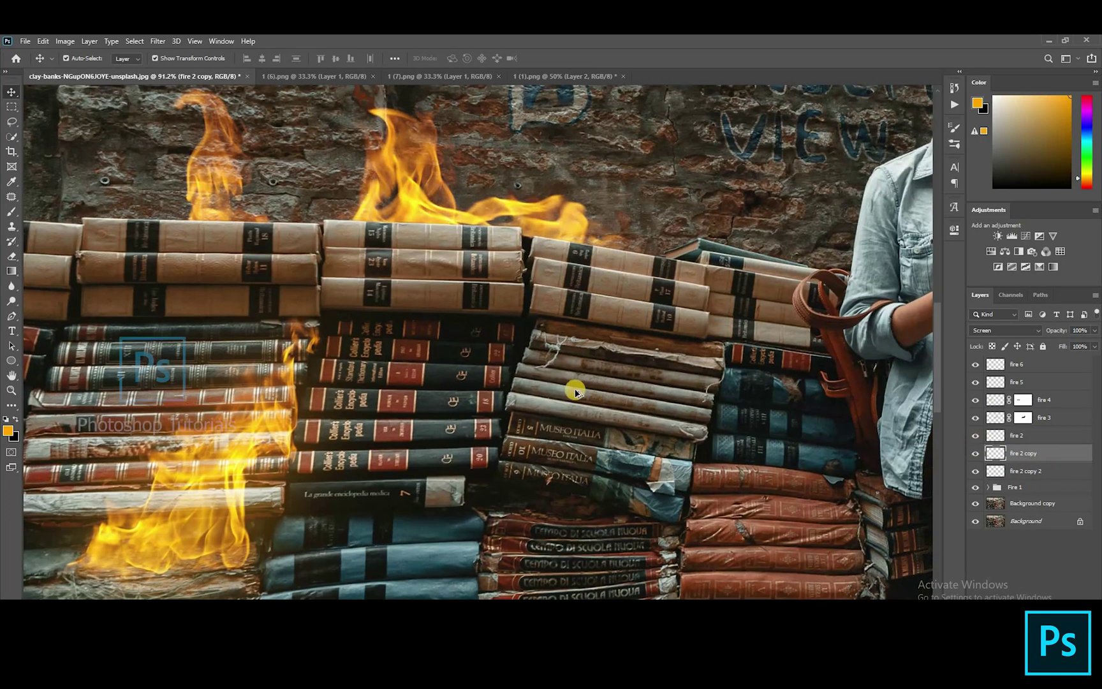
- Apply a Gaussian Blur with a 78.4-pixel radius to the fire 2 copy layer
scroll(574, 389, down, 3)
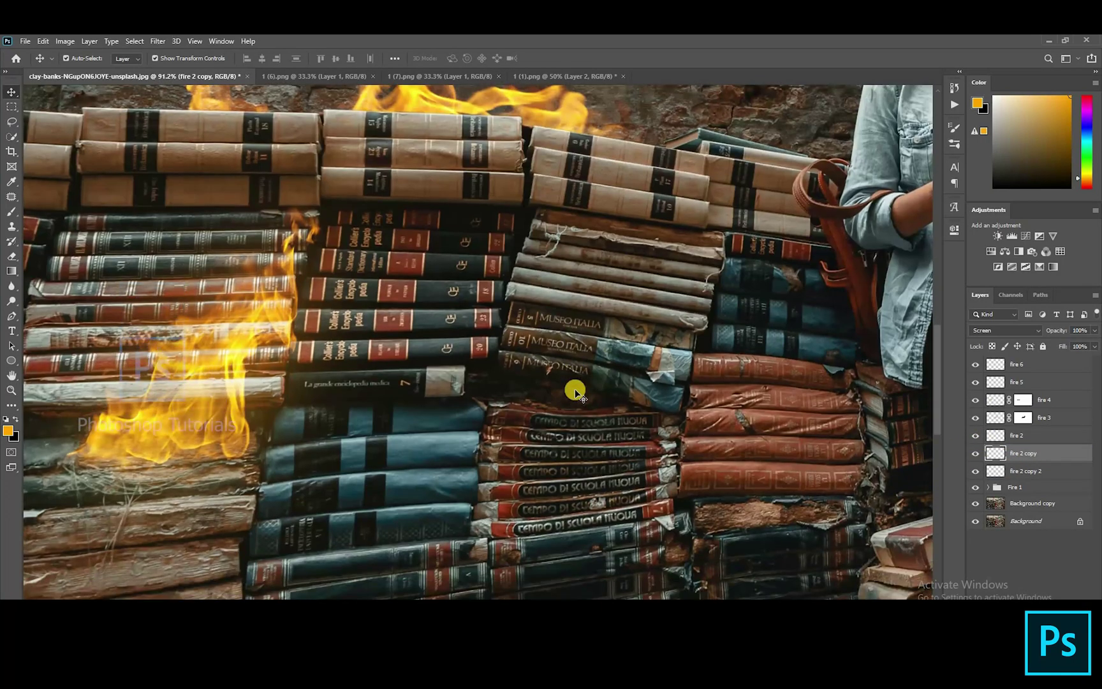
scroll(575, 390, down, 6)
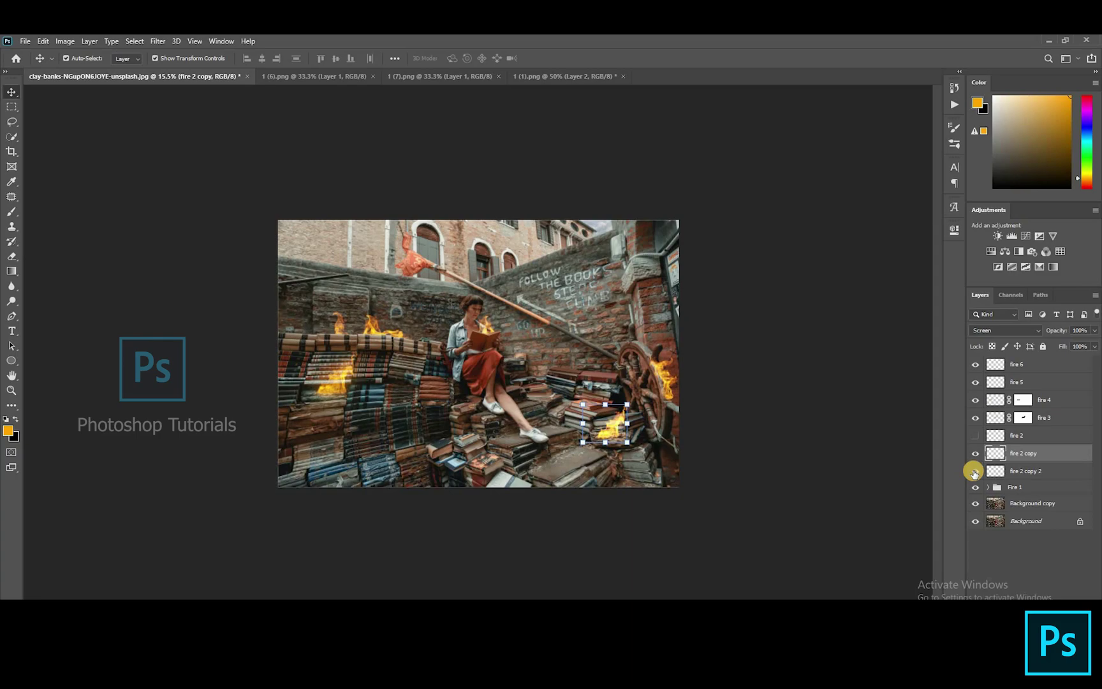
click(976, 453)
click(976, 471)
scroll(681, 543, up, 7)
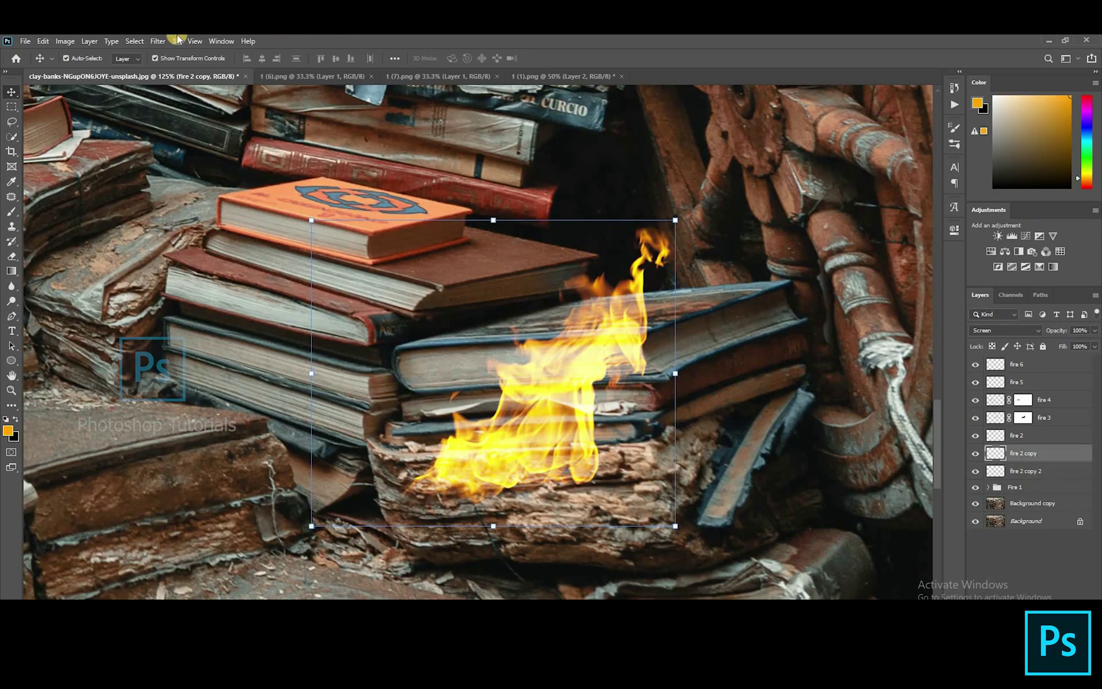
click(158, 41)
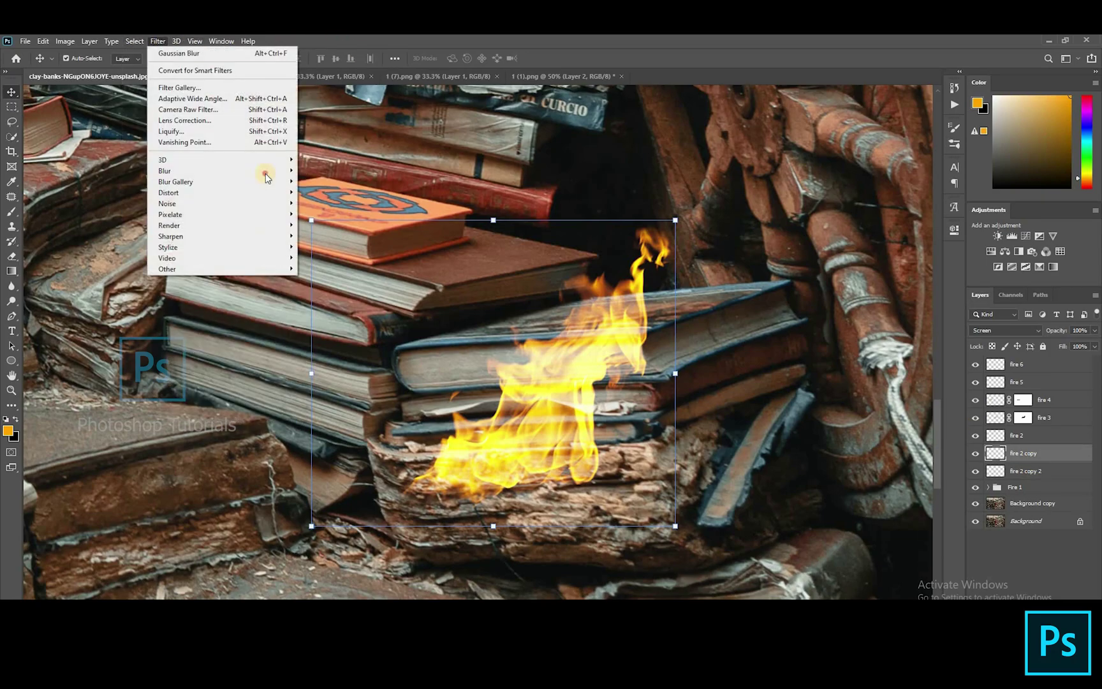
mouse_move(266, 171)
click(343, 215)
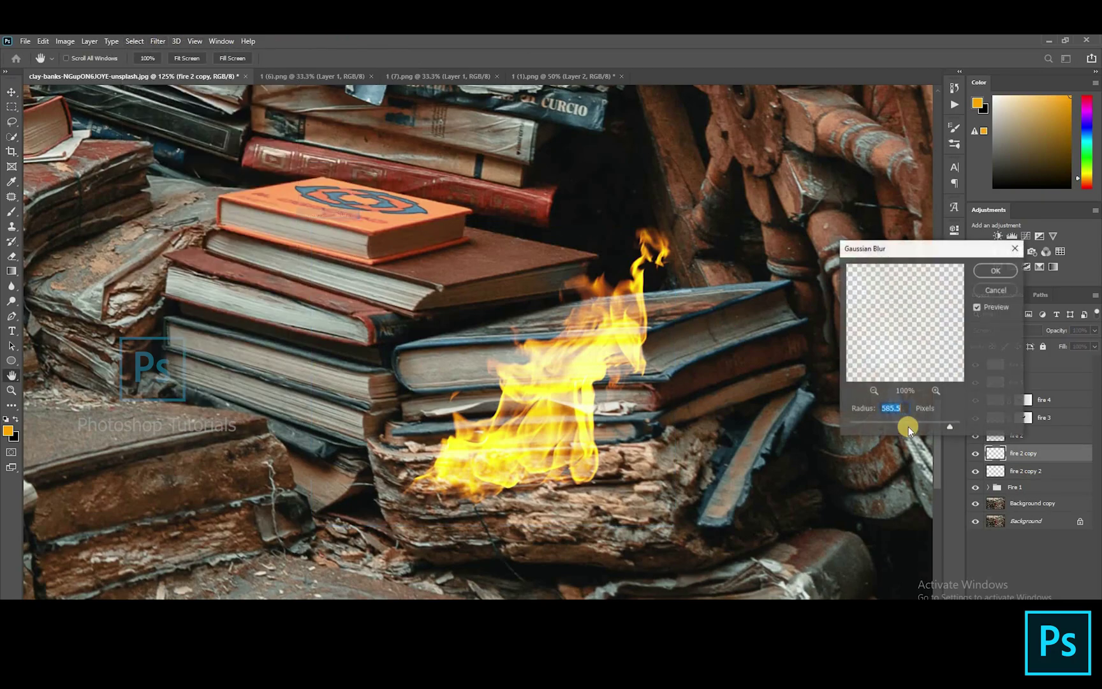
click(915, 421)
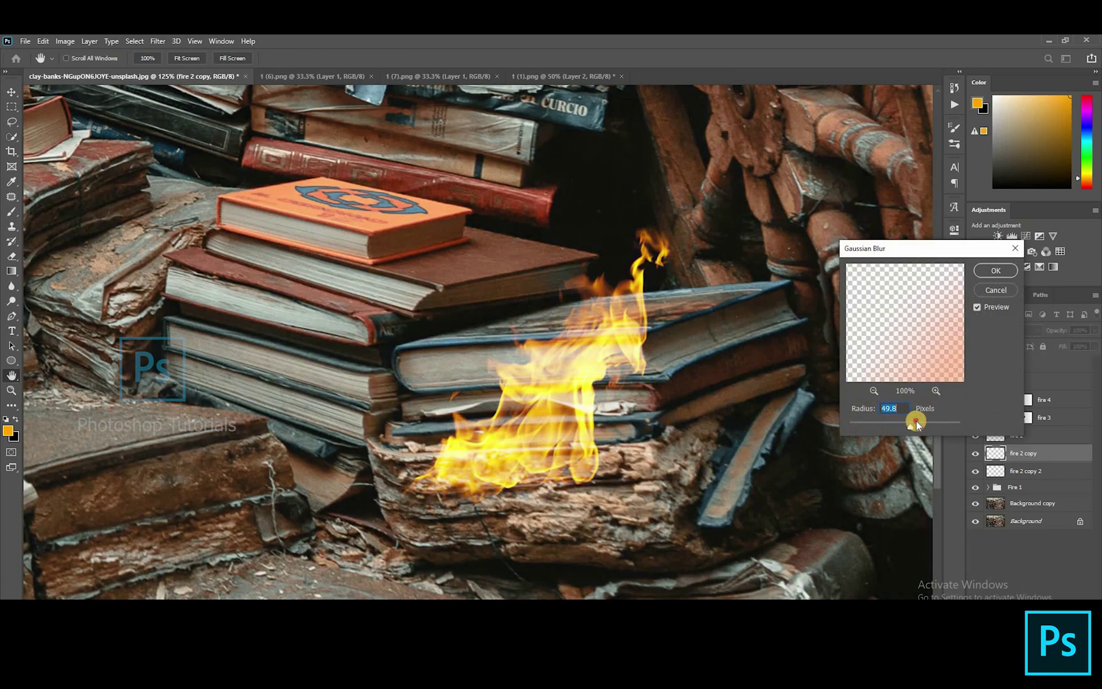
drag(916, 423, 917, 423)
click(996, 272)
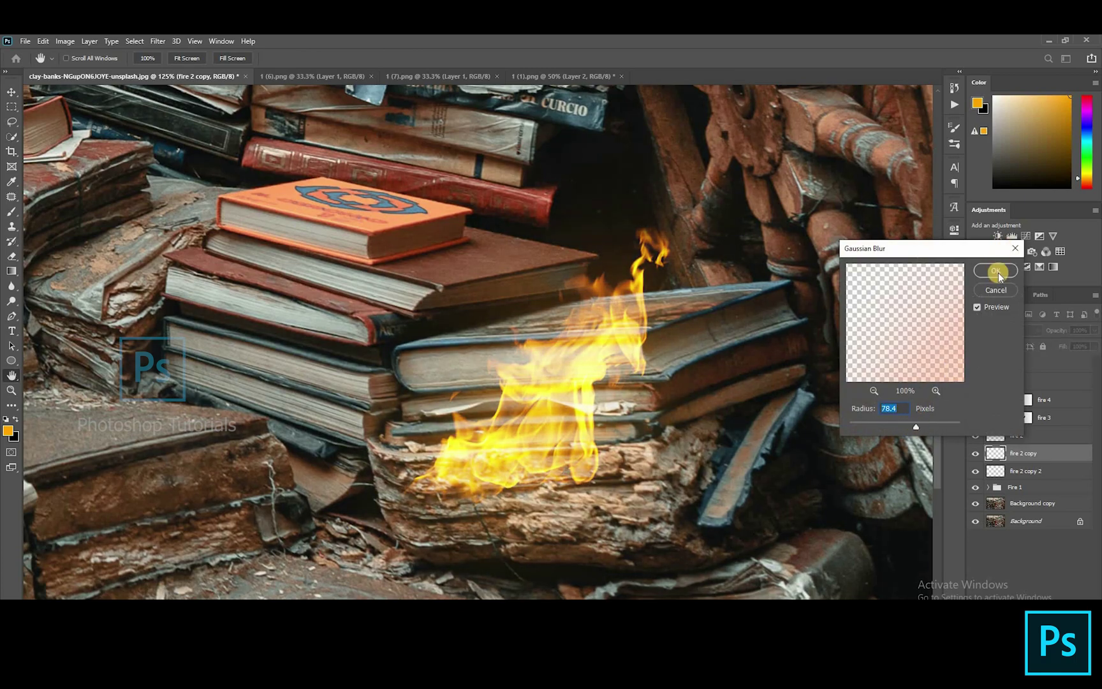
- Apply a Gaussian Blur with a 263.1-pixel radius to the fire 2 copy 2 layer
click(1038, 472)
click(160, 42)
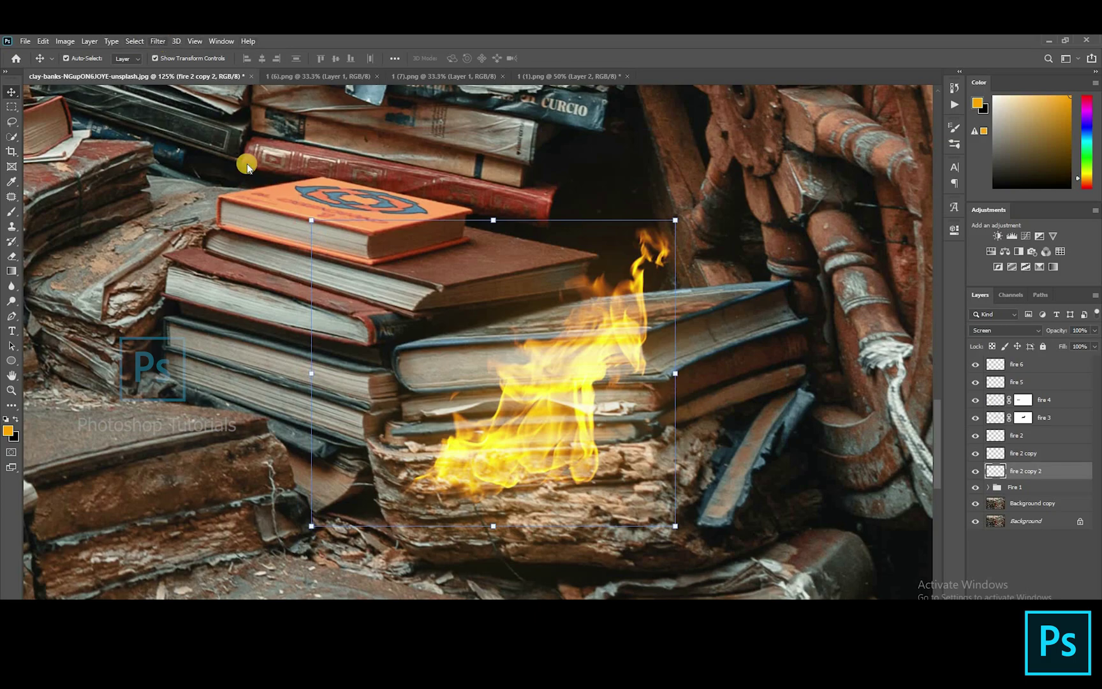
click(157, 41)
mouse_move(191, 171)
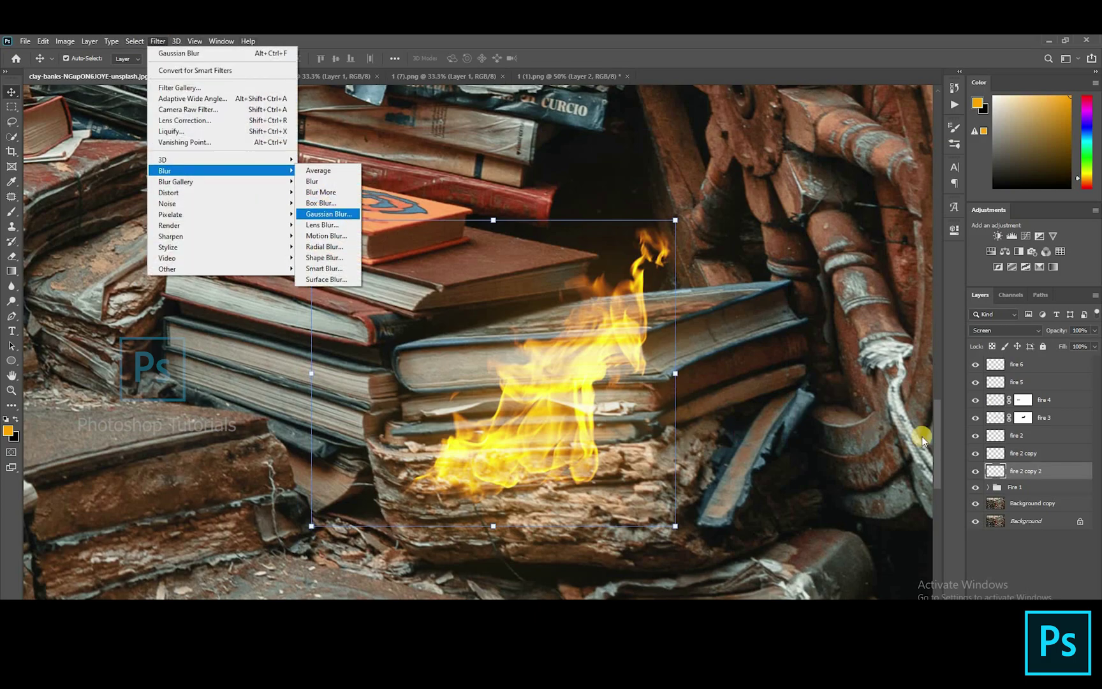
key(Return)
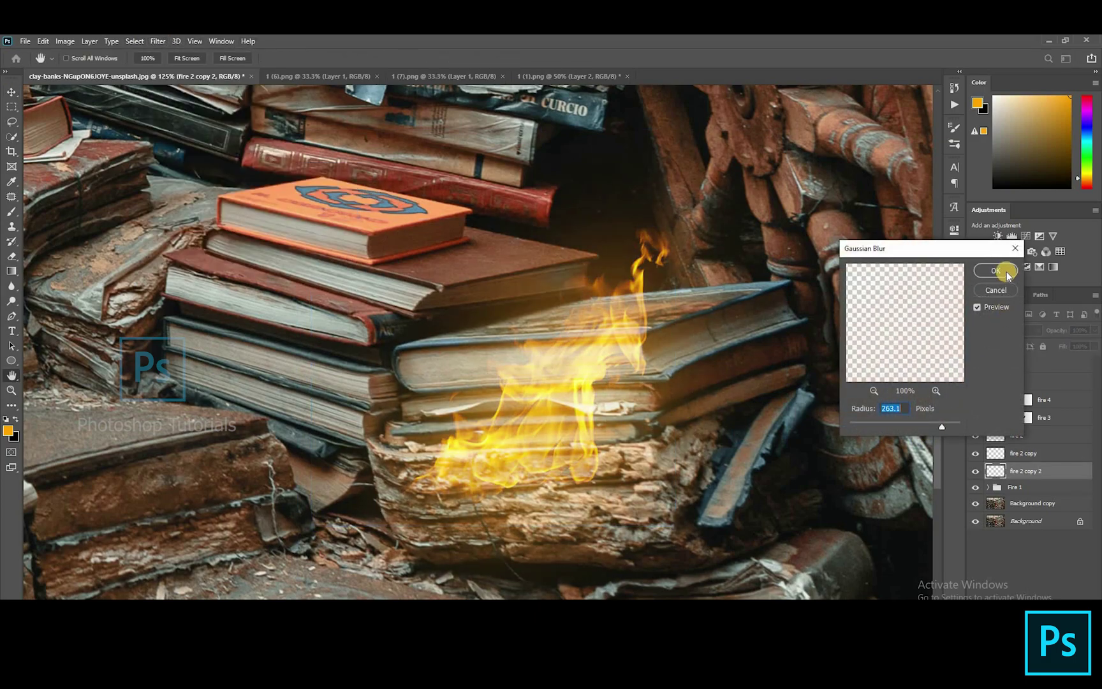
click(1006, 271)
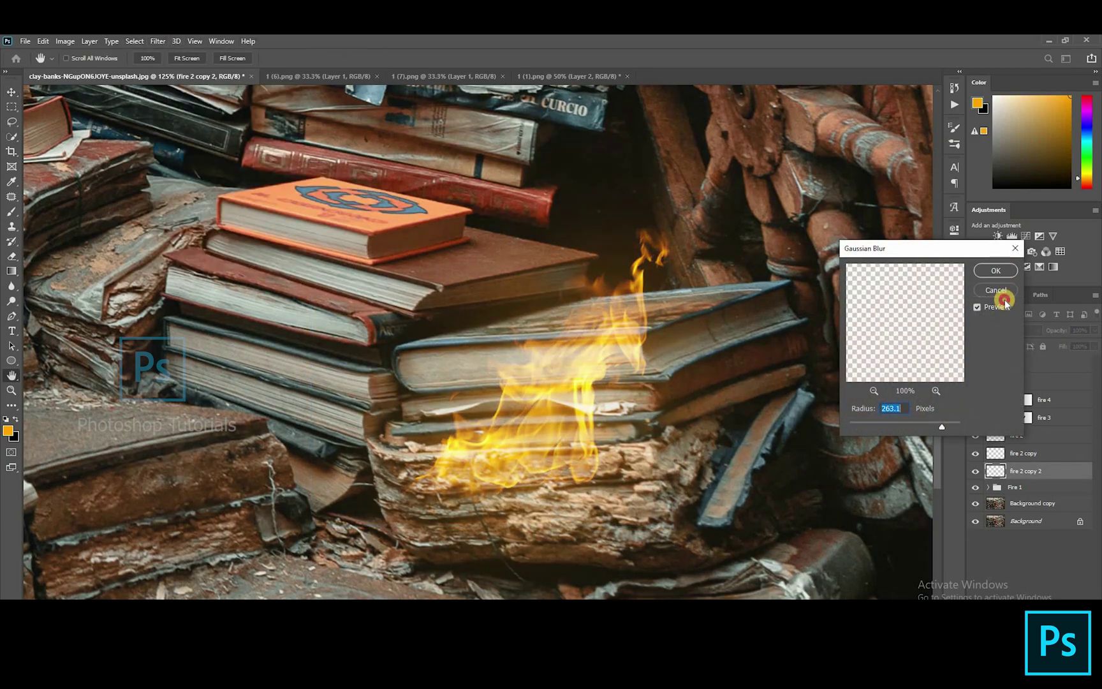
key(Return)
- Group the fire 2 layer together with its two blurred copies
shift+click(1038, 474)
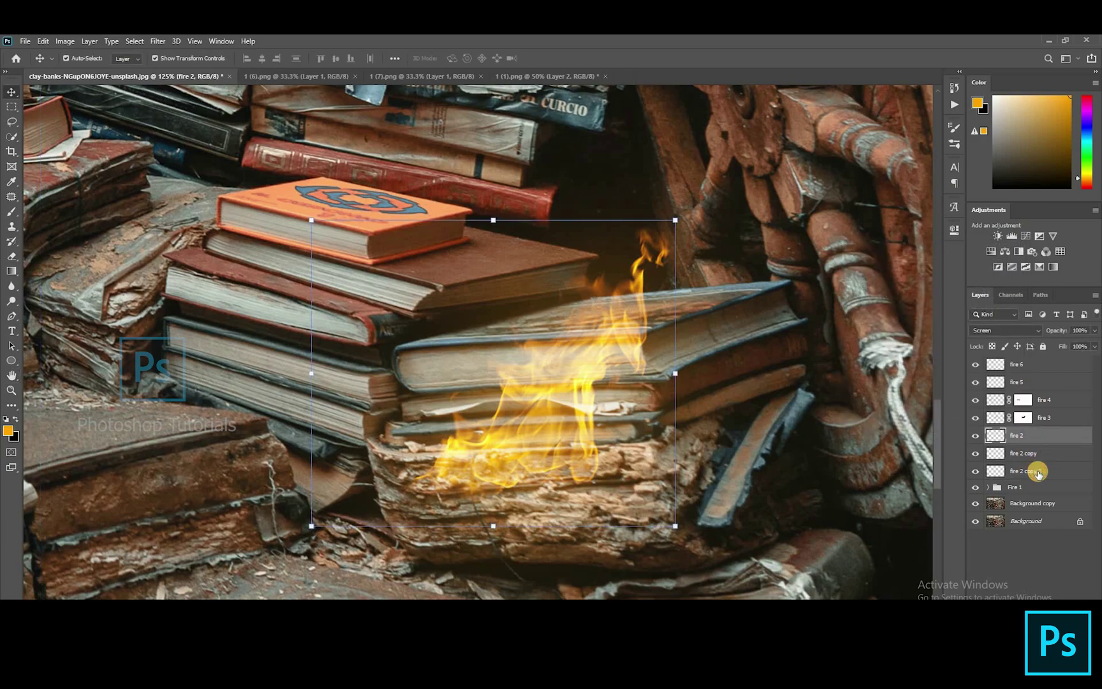
key(ctrl+g)
scroll(536, 436, down, 5)
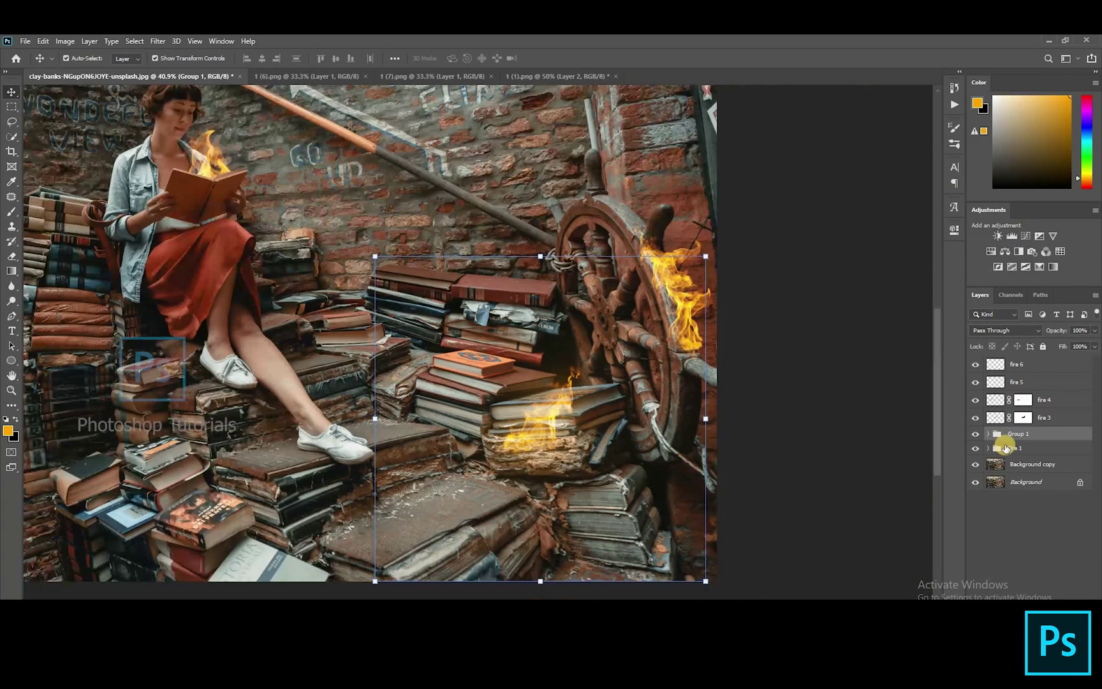
- Duplicate the fire 3 layer twice and reorder both copies so they sit directly beneath the fire 3 layer
click(974, 419)
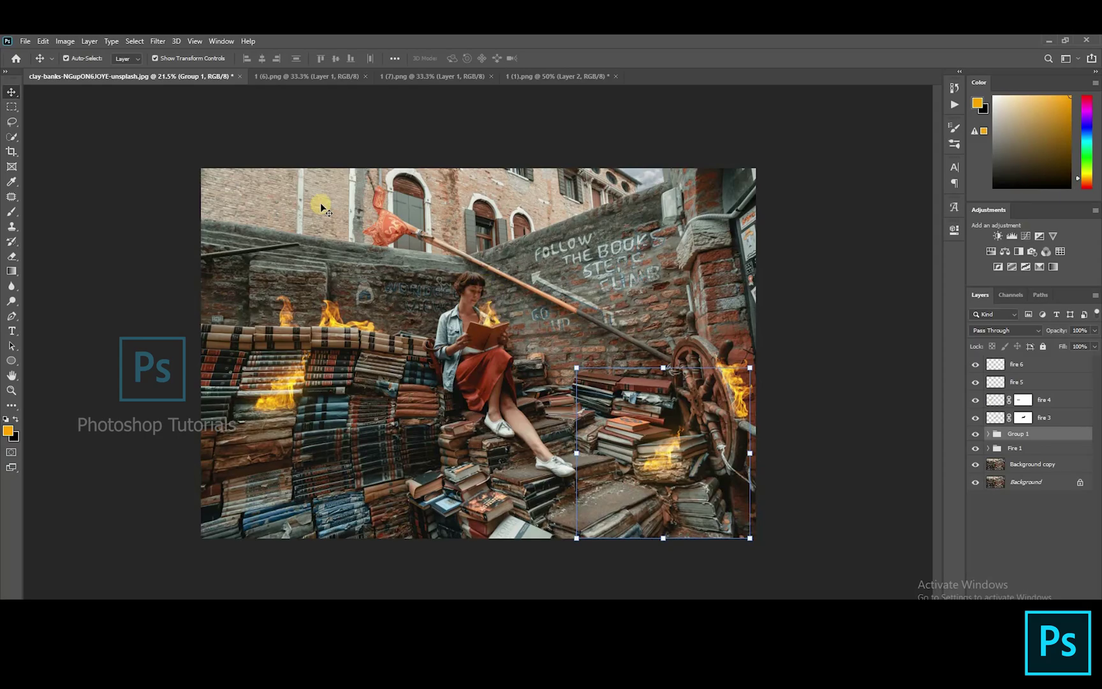
scroll(467, 299, up, 5)
key(ctrl+j)
key(ctrl+j)
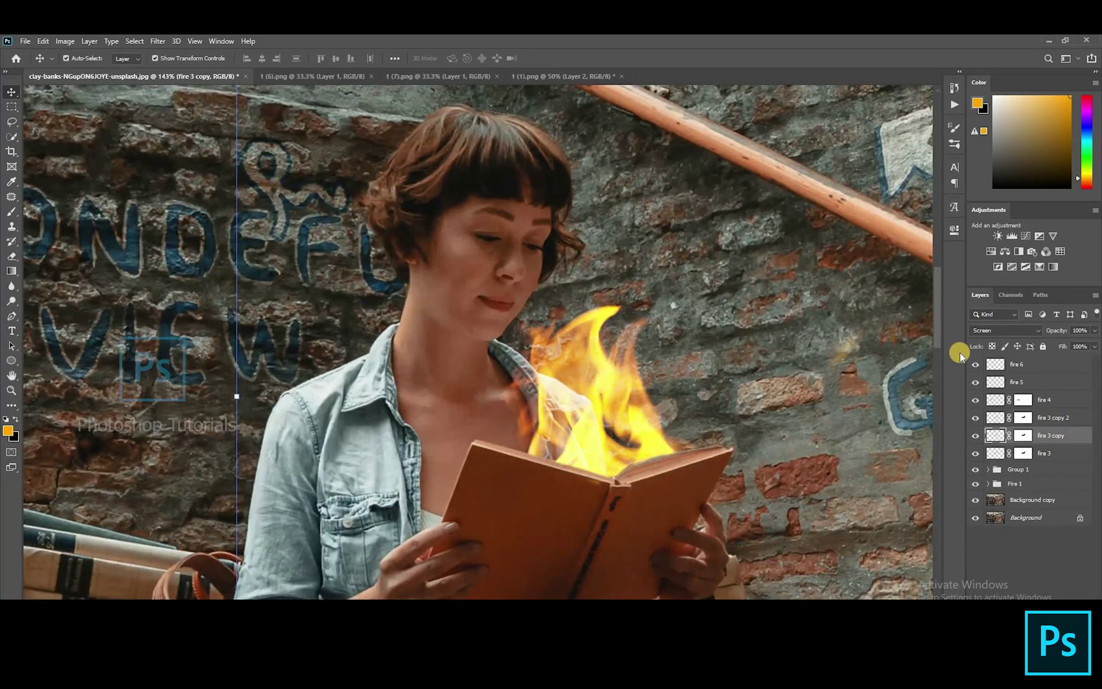
click(1021, 402)
click(1025, 417)
key(b)
drag(876, 323, 814, 368)
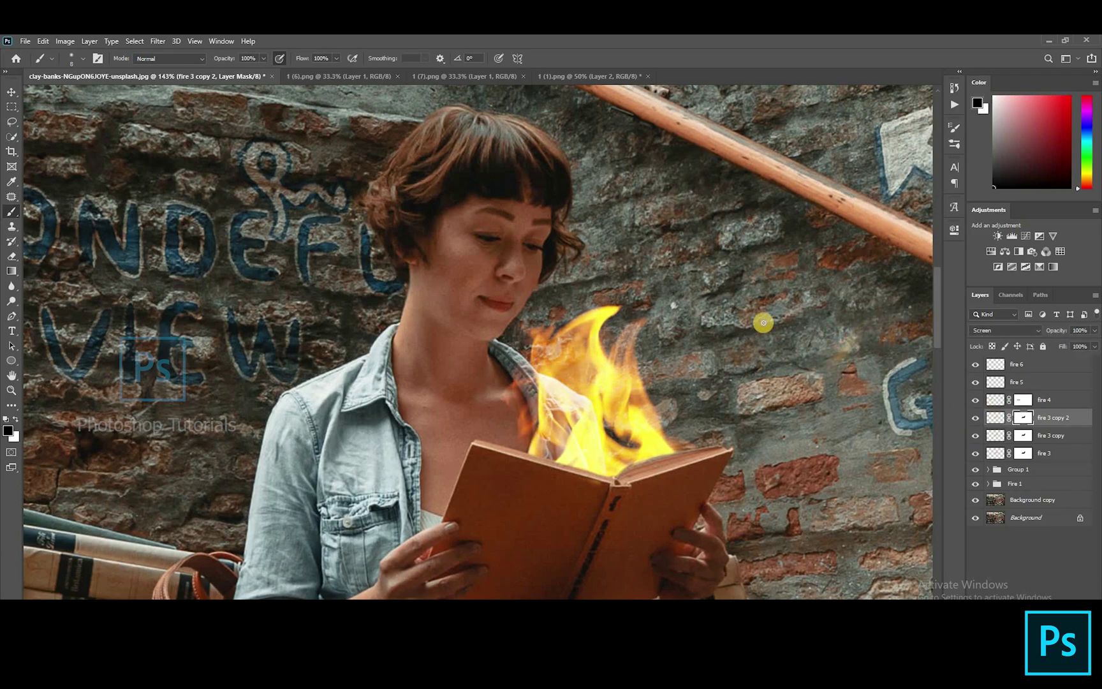
drag(1027, 422, 1050, 442)
- Apply a wide Gaussian Blur to the fire 3 copy layer for a glow around the burning open book
scroll(645, 364, down, 9)
scroll(652, 372, up, 10)
click(158, 41)
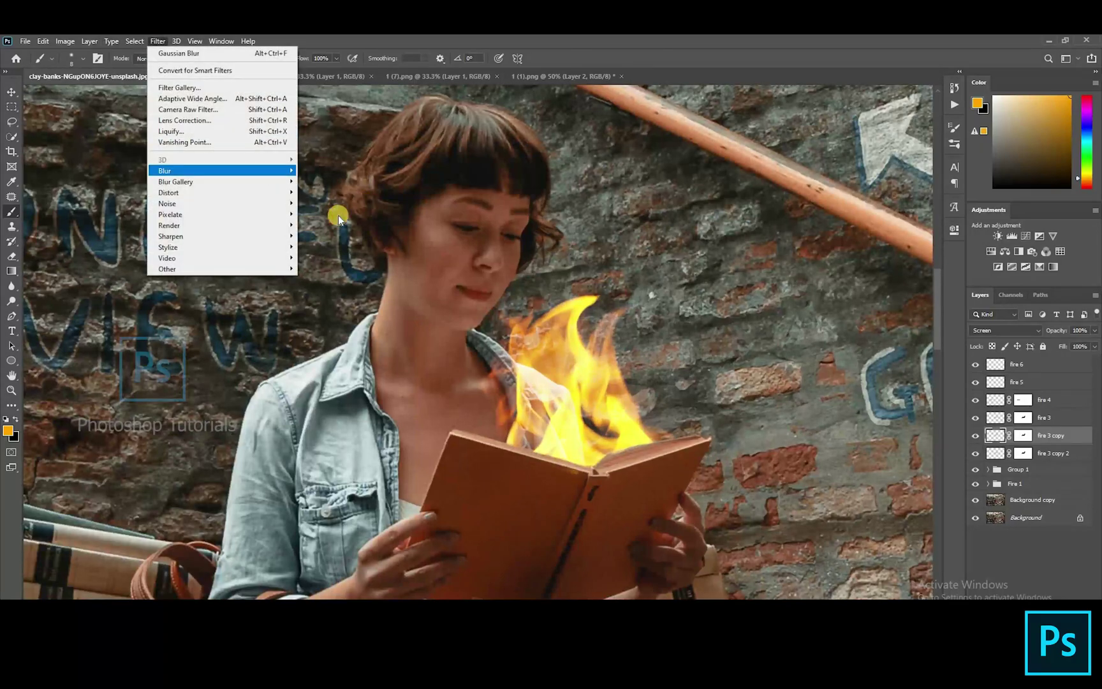
mouse_move(223, 169)
click(339, 216)
mouse_move(916, 422)
mouse_down()
mouse_move(931, 423)
mouse_move(921, 431)
mouse_up()
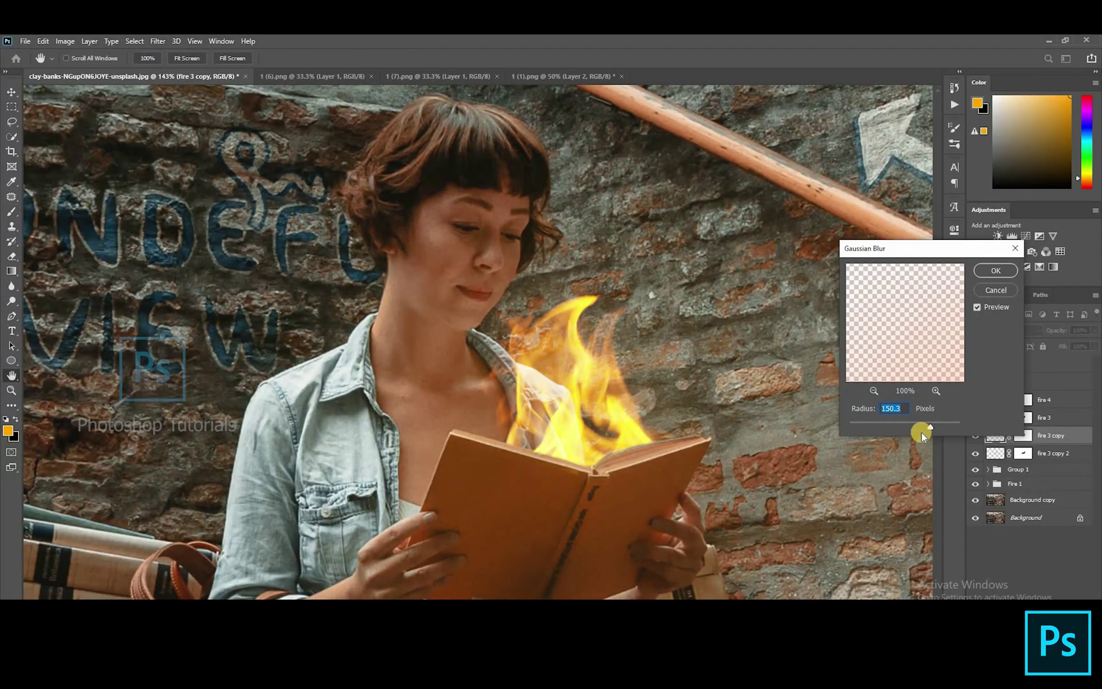
click(996, 270)
- Apply a Gaussian Blur to the fire 3 copy 2 layer
key(alt+bracketleft)
click(158, 41)
click(339, 216)
click(978, 280)
key(ctrl+0)
- Group the fire 3 layer with its two copies as Fire 3, and rename the existing Group 1 as Fire 2
shift+click(1065, 417)
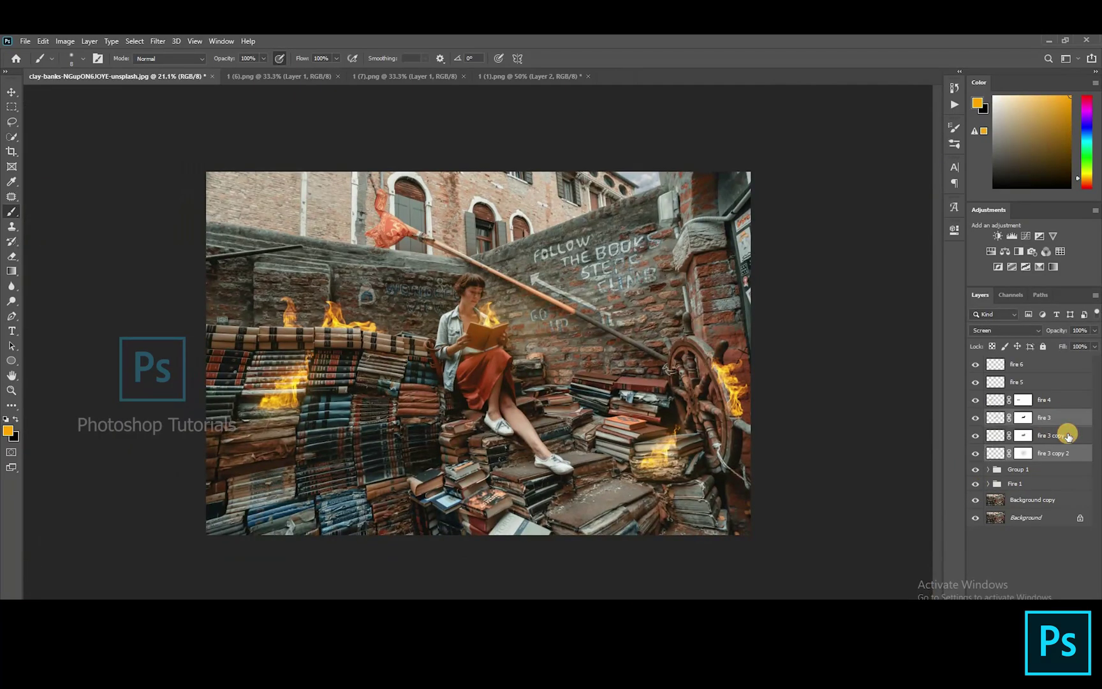
key(ctrl+g)
double_click(1021, 431)
double_click(1020, 419)
text(Fire 3)
key(Return)
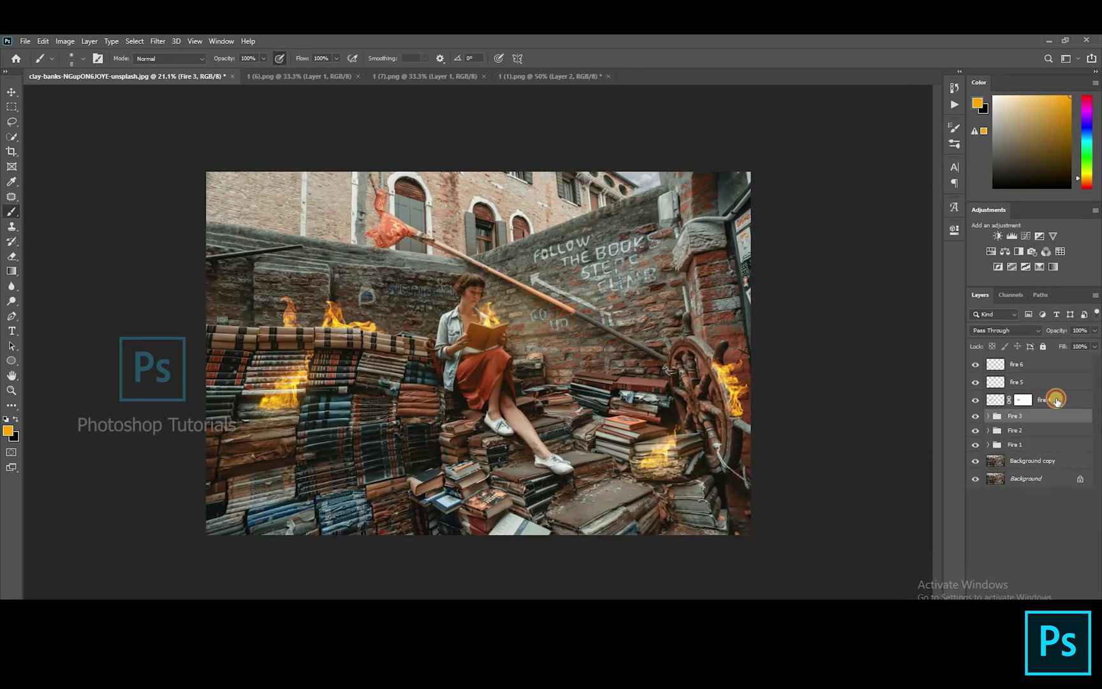
- Duplicate the fire 4 layer twice and place both copies directly beneath the fire 4 layer
click(1056, 399)
key(ctrl+j)
key(ctrl+j)
drag(1066, 417, 1067, 395)
- Apply a Gaussian Blur to the fire 4 copy layer
click(156, 42)
click(325, 214)
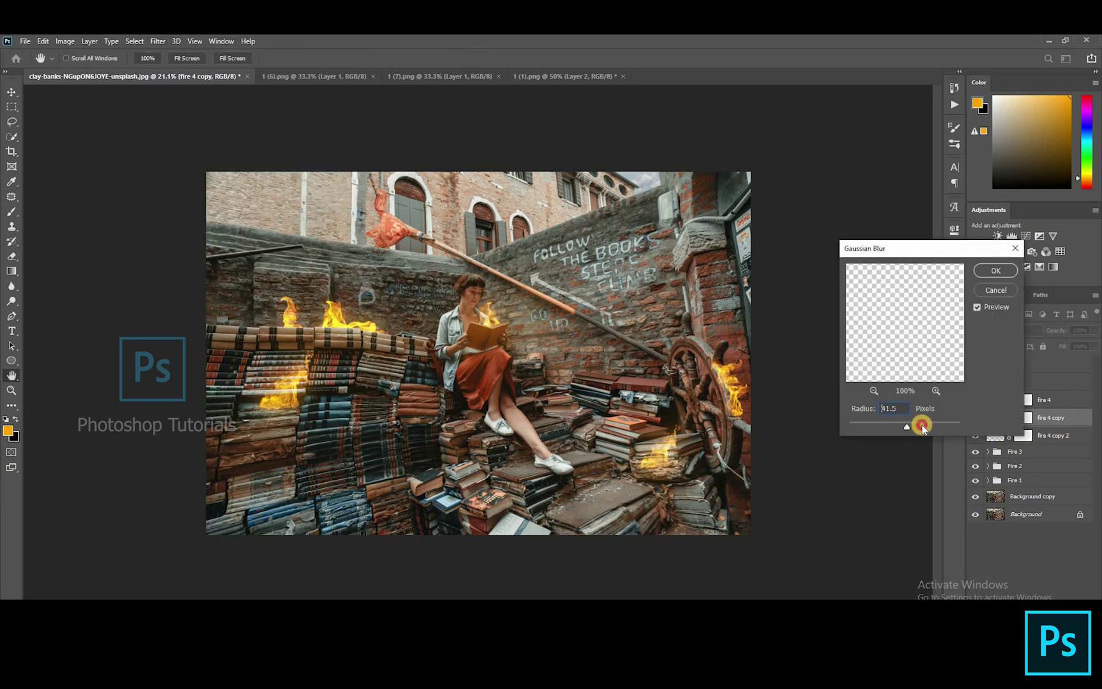
click(993, 270)
- Apply a Gaussian Blur to the fire 4 copy 2 layer, and group the three fire 4 layers as Fire 4
click(1070, 435)
click(157, 41)
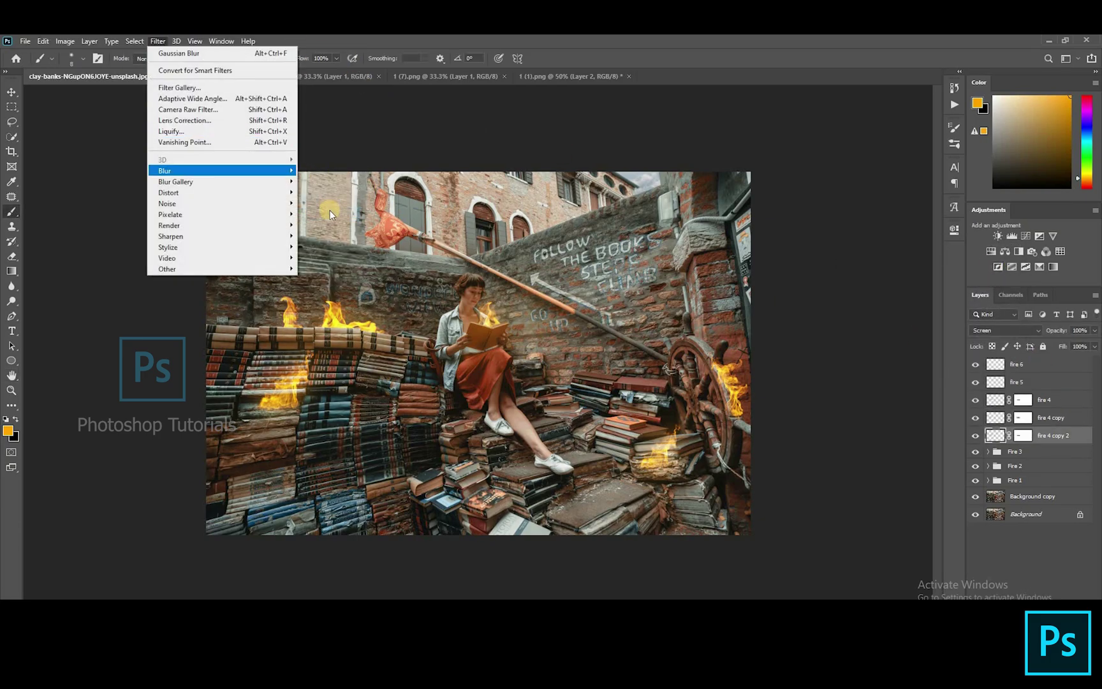
click(327, 212)
click(997, 271)
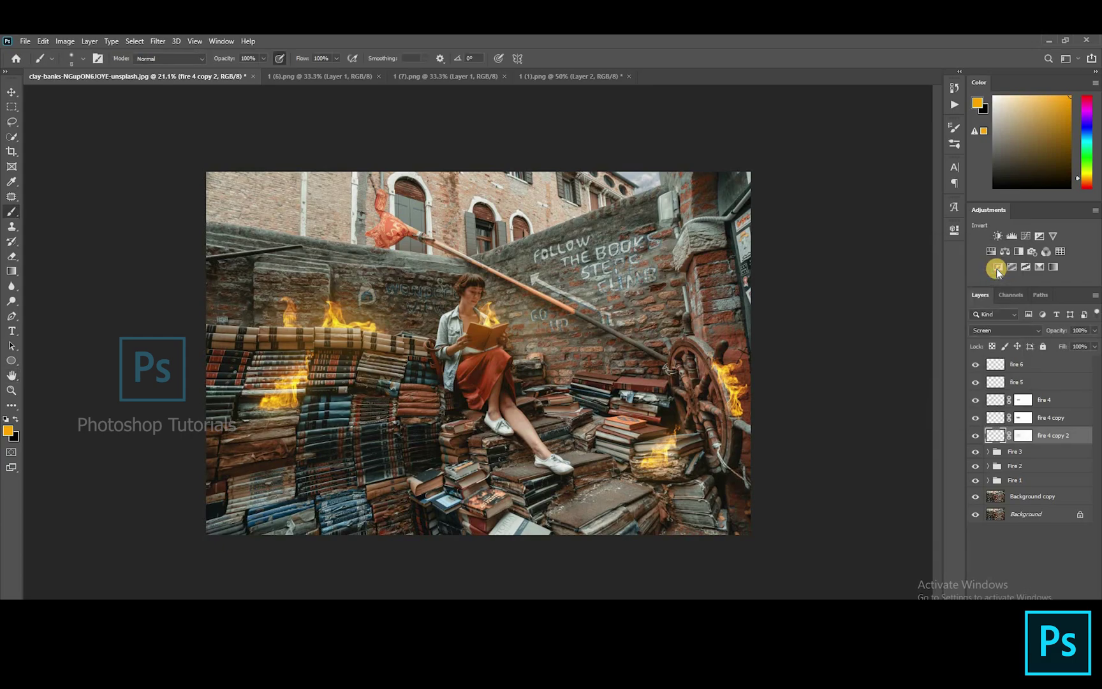
shift+click(1056, 402)
key(ctrl+g)
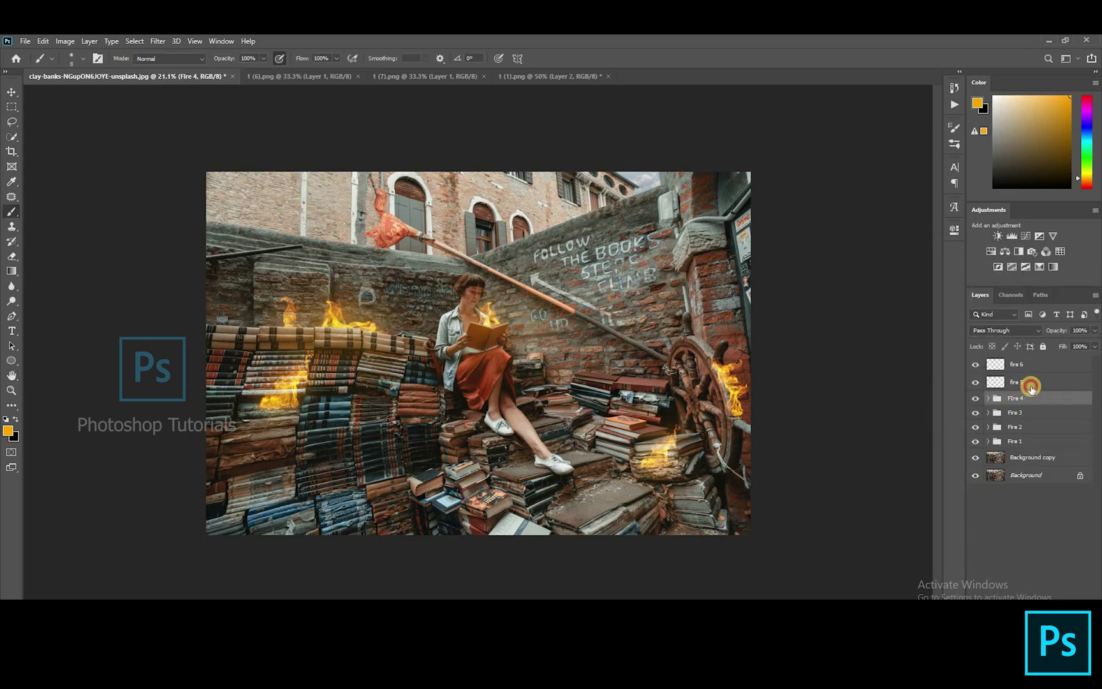
- Duplicate the fire 5 layer twice and place both copies directly beneath the fire 5 layer
click(1031, 386)
key(ctrl+j)
key(ctrl+j)
drag(1038, 383, 1047, 405)
- Apply a Gaussian Blur to the fire 5 copy layer and another to the fire 5 copy 2 layer
click(155, 41)
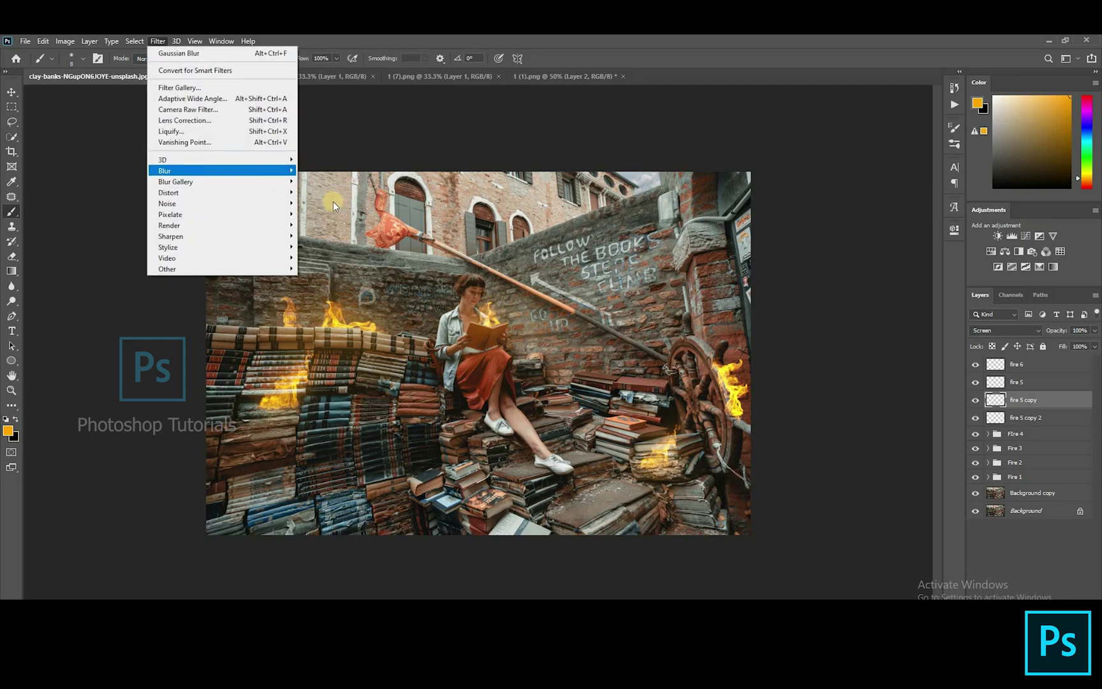
click(333, 214)
key(Return)
click(1047, 417)
click(157, 41)
click(332, 215)
key(Return)
- Group the fire 5 layer with its two copies and rename the group as Fire
shift+click(1014, 382)
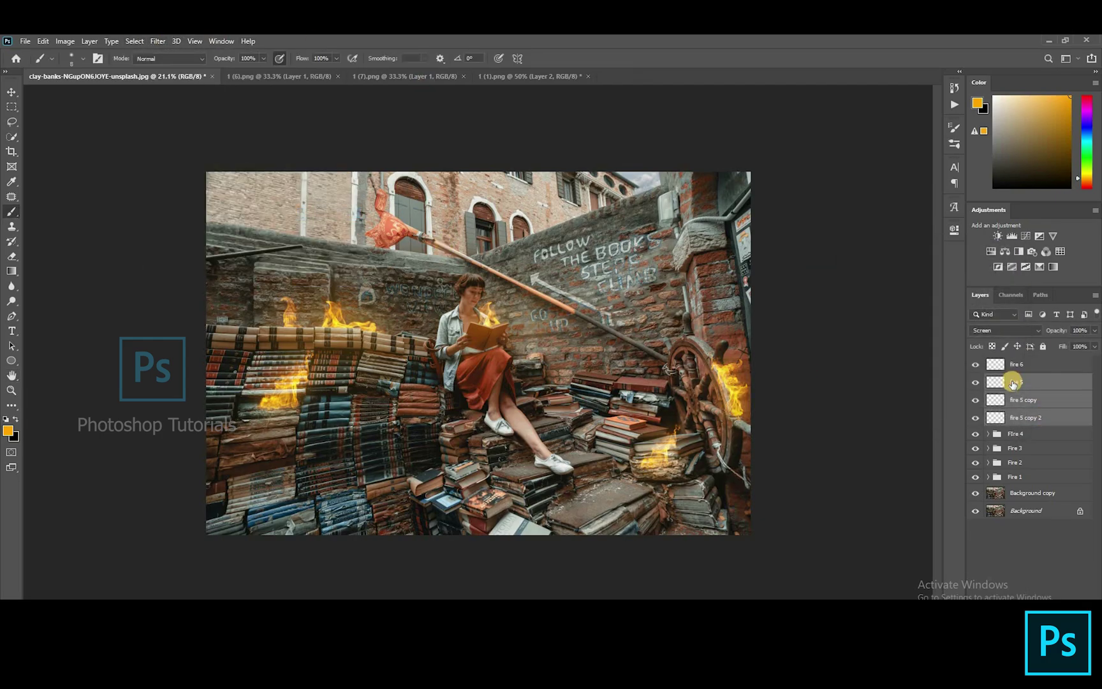
key(ctrl+g)
double_click(1019, 377)
text(Fire)
key(Return)
- Duplicate the fire 6 layer twice and arrange both copies directly beneath the fire 6 layer
click(1027, 364)
key(ctrl+j)
key(ctrl+j)
drag(1047, 400, 1046, 359)
- Apply a Gaussian Blur with a 190.6-pixel radius to the fire 6 copy and fire 6 copy 2 layers
click(1036, 382)
click(158, 41)
mouse_move(268, 170)
click(329, 214)
key(Return)
click(1047, 399)
click(157, 41)
click(329, 214)
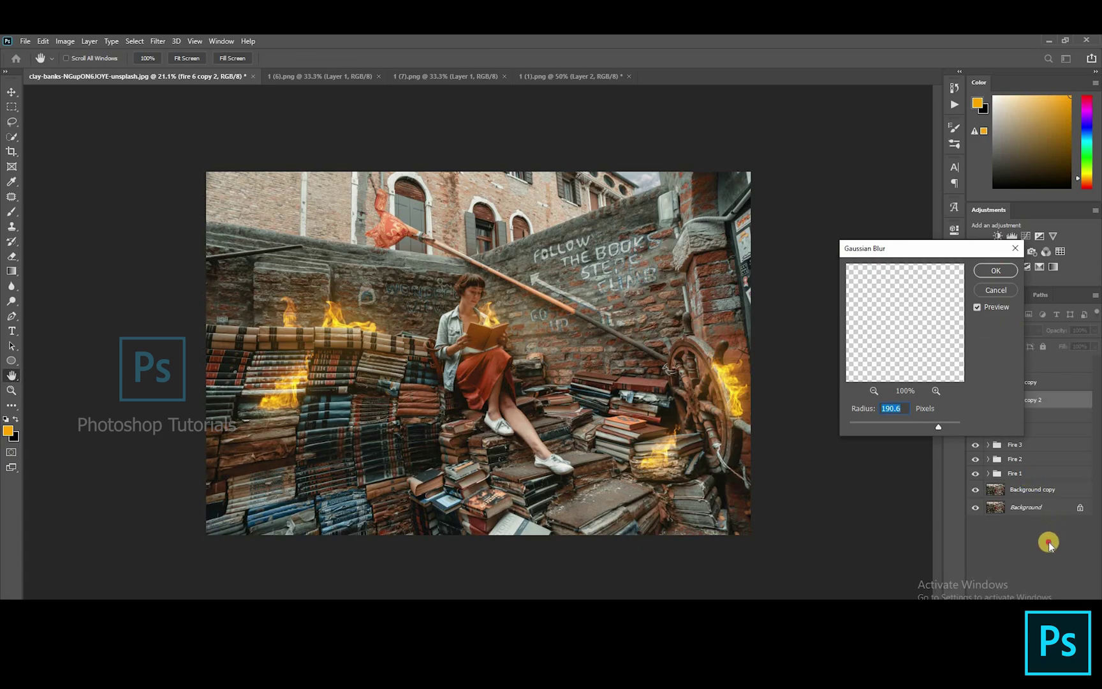
key(Return)
- Group the fire 6 layer with its two copies as Fire 6
click(1048, 381)
ctrl+click(1050, 364)
key(ctrl+g)
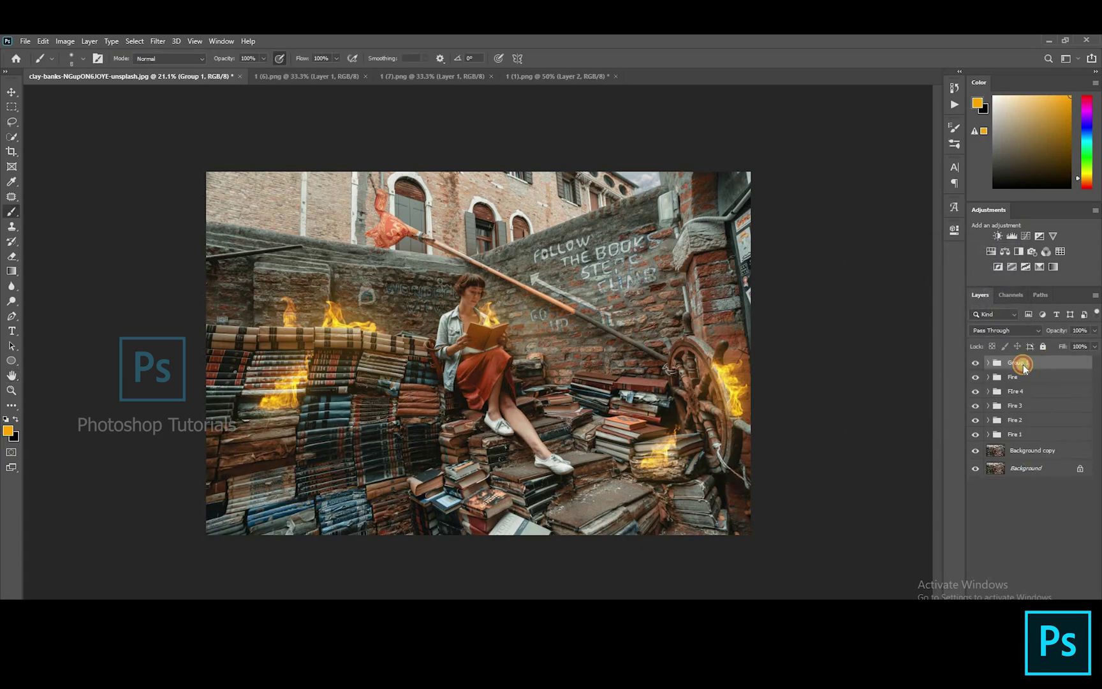
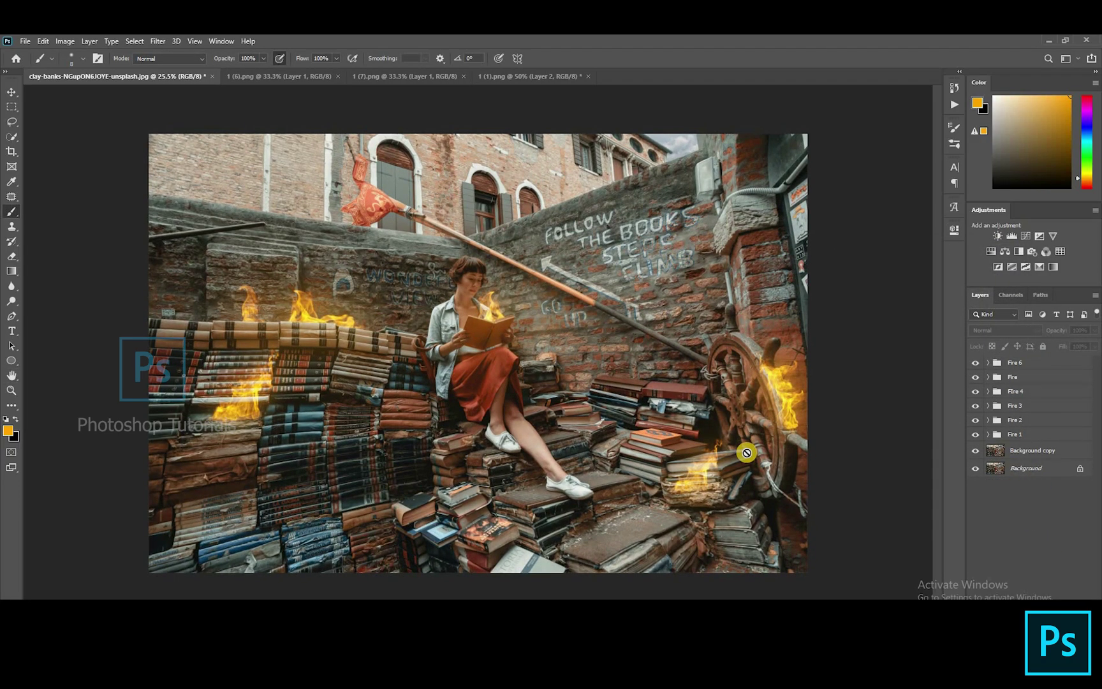
- Add a Brightness/Contrast adjustment above Background copy with brightness -26 and contrast 23, and compare the photo with and without it
click(998, 236)
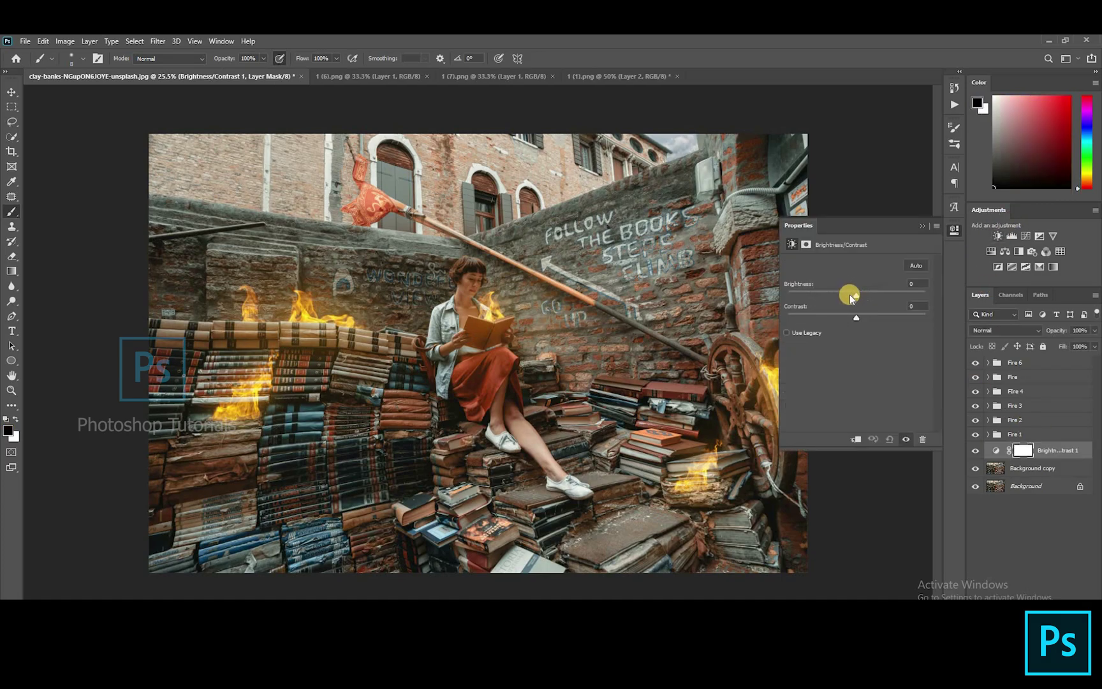
drag(850, 294, 846, 297)
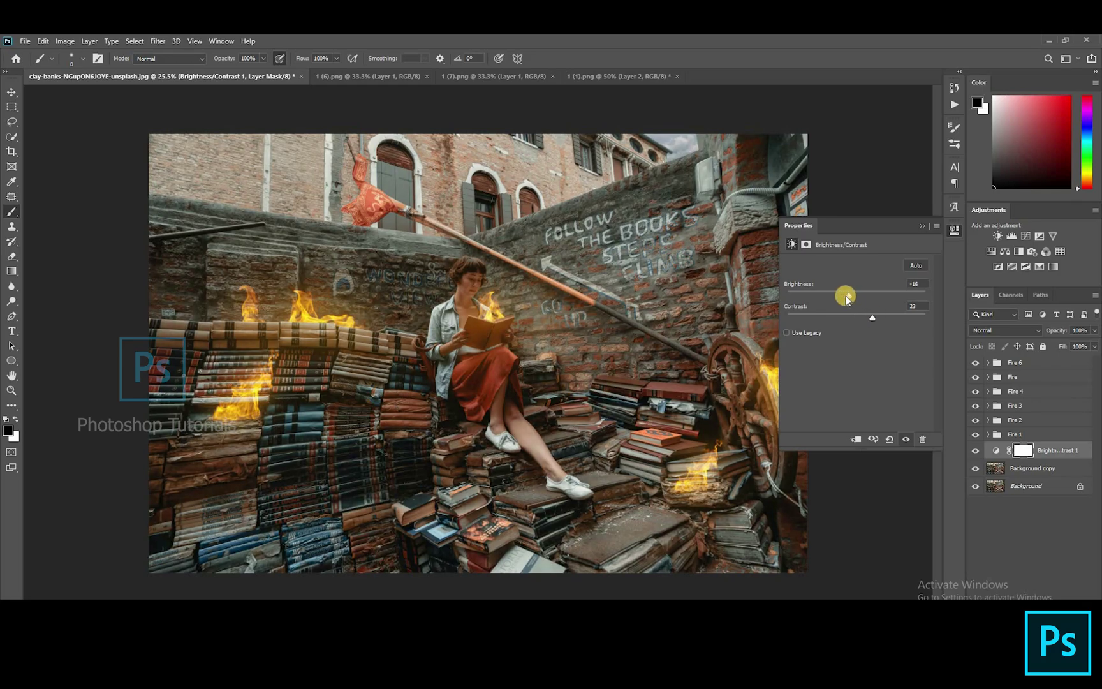
drag(846, 297, 843, 294)
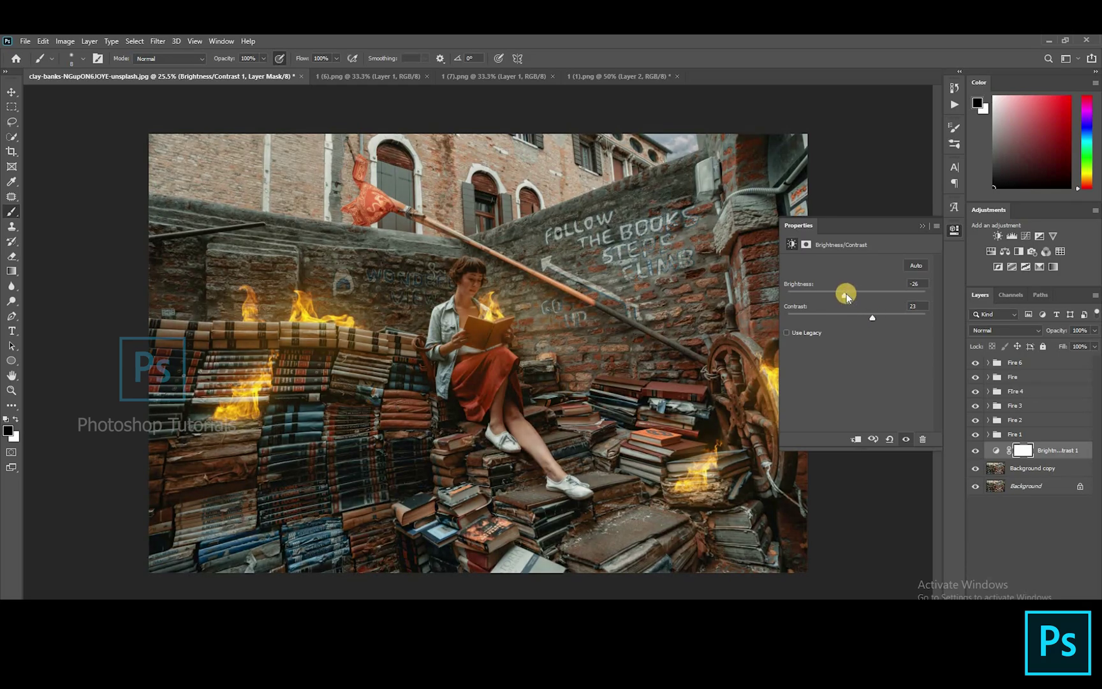
click(1000, 488)
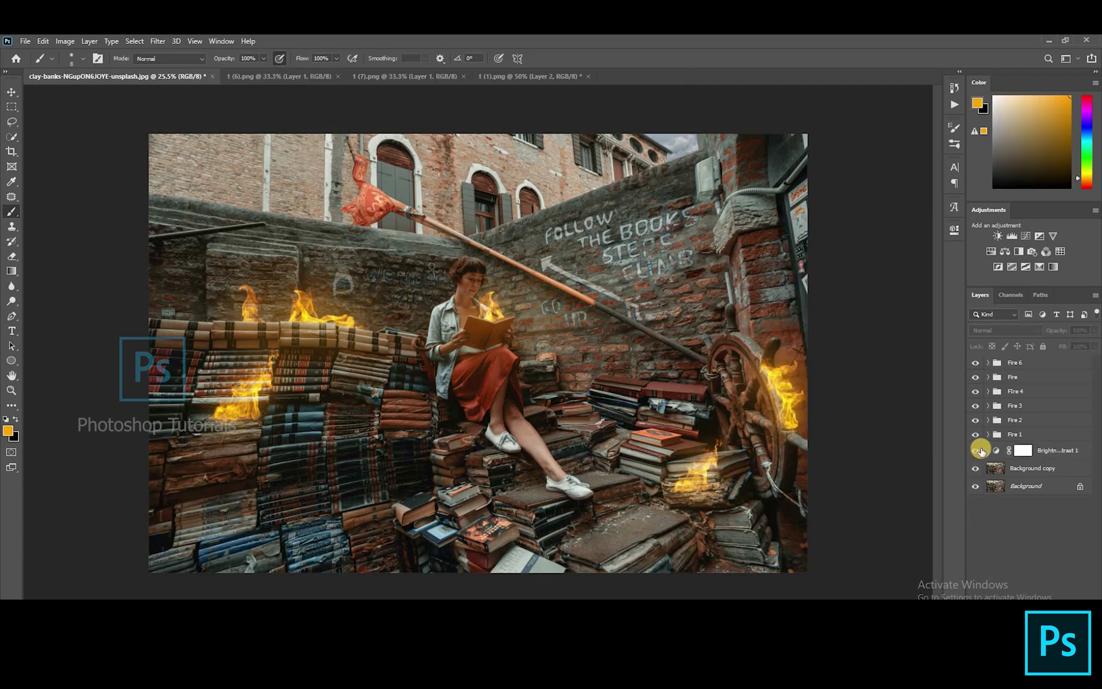
click(978, 450)
click(977, 450)
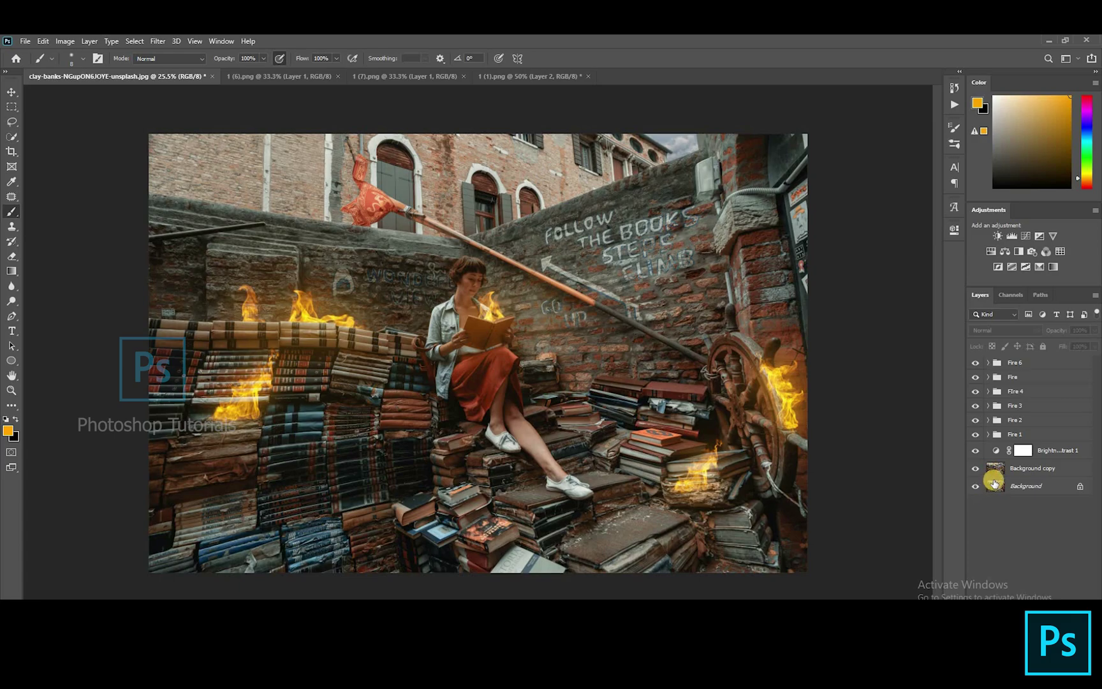
- Look through the open flame images and bring the flame from 1 (7).png into the photo as a new layer
click(304, 77)
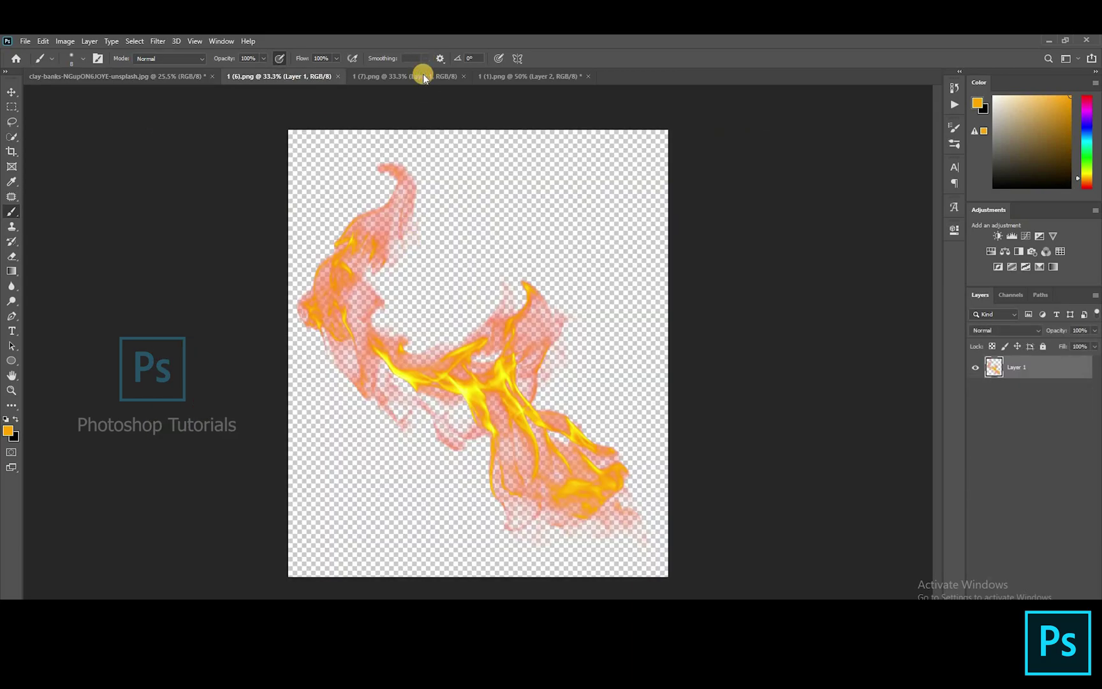
click(423, 74)
click(499, 74)
click(414, 76)
key(v)
drag(179, 62, 431, 185)
scroll(431, 185, up, 5)
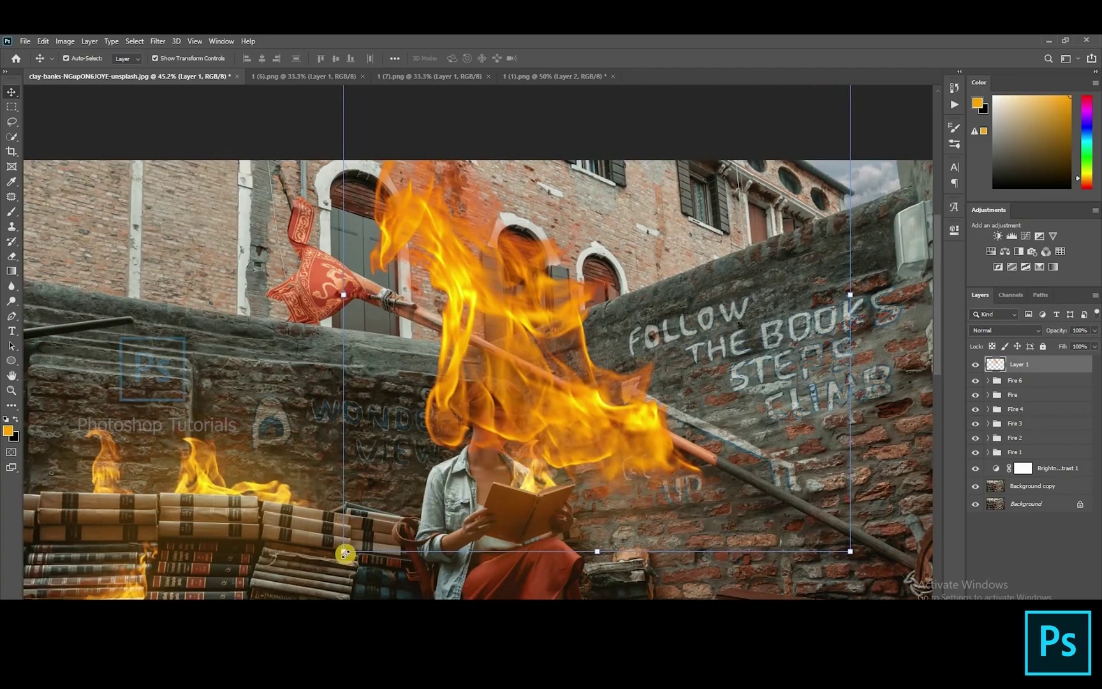
- Scale down, rotate and reposition the new flame so it runs along the wooden pole beside the red cloth
drag(345, 554, 436, 457)
drag(776, 261, 738, 152)
drag(568, 333, 451, 314)
drag(699, 305, 633, 299)
drag(650, 300, 647, 309)
drag(505, 319, 483, 332)
drag(614, 318, 598, 323)
drag(519, 299, 502, 310)
drag(596, 276, 596, 284)
drag(455, 315, 444, 305)
key(Return)
- Add a layer mask to Layer 1 and paint black on it to hide the flame parts spilling beyond the pole and red cloth
scroll(331, 291, up, 5)
key(r)
mouse_move(826, 239)
mouse_down()
mouse_move(709, 276)
mouse_move(644, 364)
mouse_move(670, 315)
mouse_move(669, 278)
mouse_up()
key(b)
double_click(1021, 364)
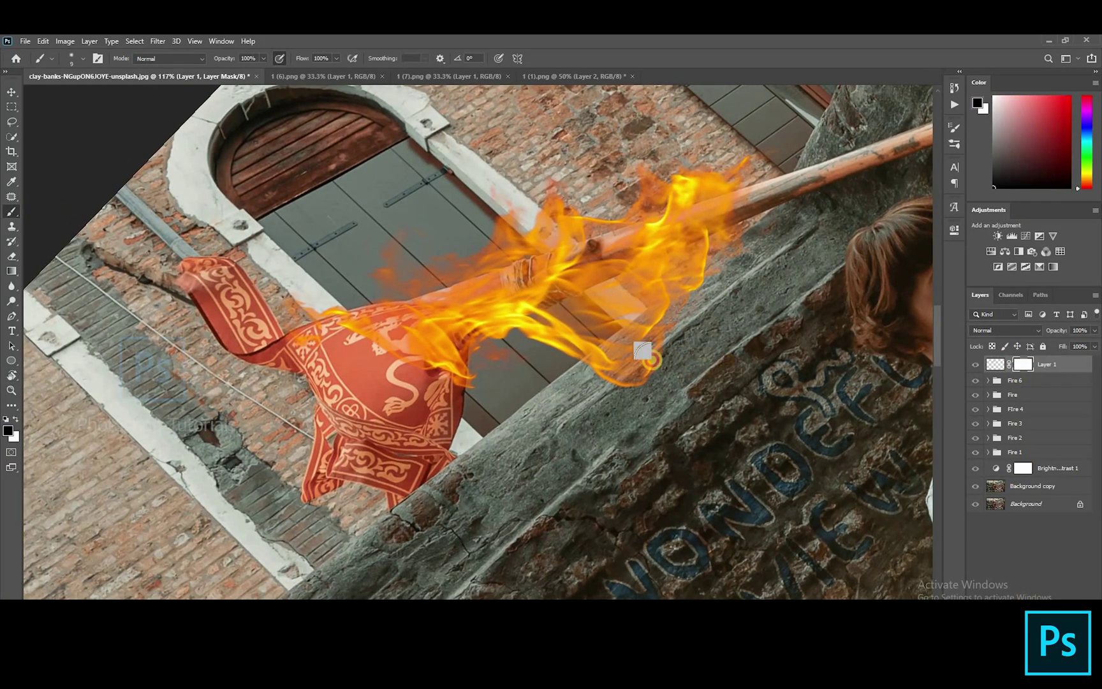
key(])
key(])
key(])
key(])
key(])
key(])
key(])
key(])
key(])
key(])
key(])
key(])
mouse_move(648, 355)
mouse_down()
mouse_move(656, 323)
mouse_move(748, 266)
mouse_move(723, 236)
mouse_move(743, 234)
mouse_move(640, 232)
mouse_move(640, 258)
mouse_move(383, 330)
mouse_move(420, 333)
mouse_move(377, 344)
mouse_up()
key([)
key([)
key([)
key([)
key(bracketright)
key(bracketright)
key(bracketright)
key(bracketright)
scroll(786, 318, down, 10)
key(Escape)
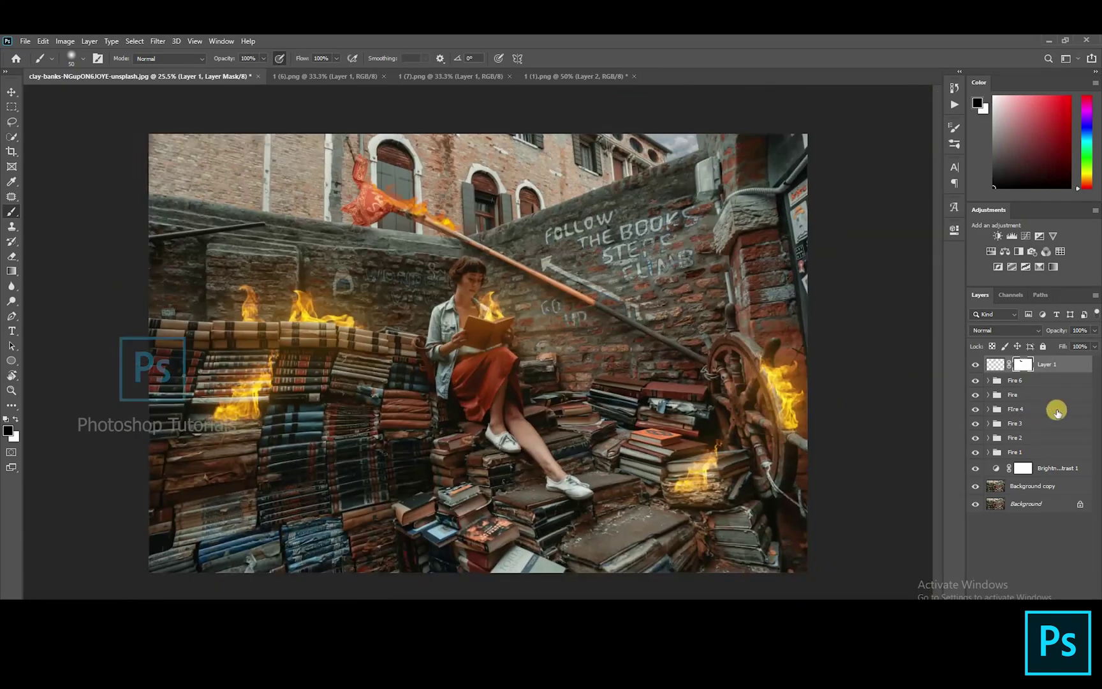
- Rename the pole flame layer as Fire 7 and duplicate it twice
click(1055, 363)
key(Return)
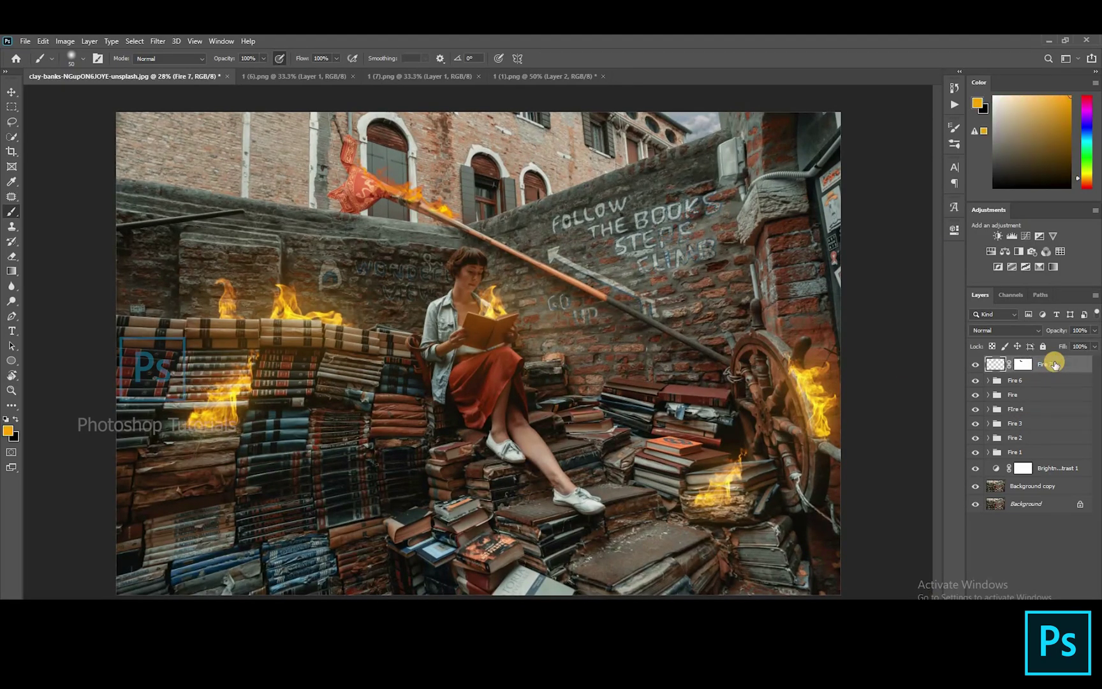
key(ctrl+j)
key(ctrl+j)
click(1060, 381)
- Set the three Fire 7 layers to Screen blending and order the two copies beneath the Fire 7 layer
click(1013, 361)
shift+click(1012, 404)
click(1005, 330)
click(1077, 368)
drag(1072, 364, 1075, 406)
drag(1071, 365, 1072, 389)
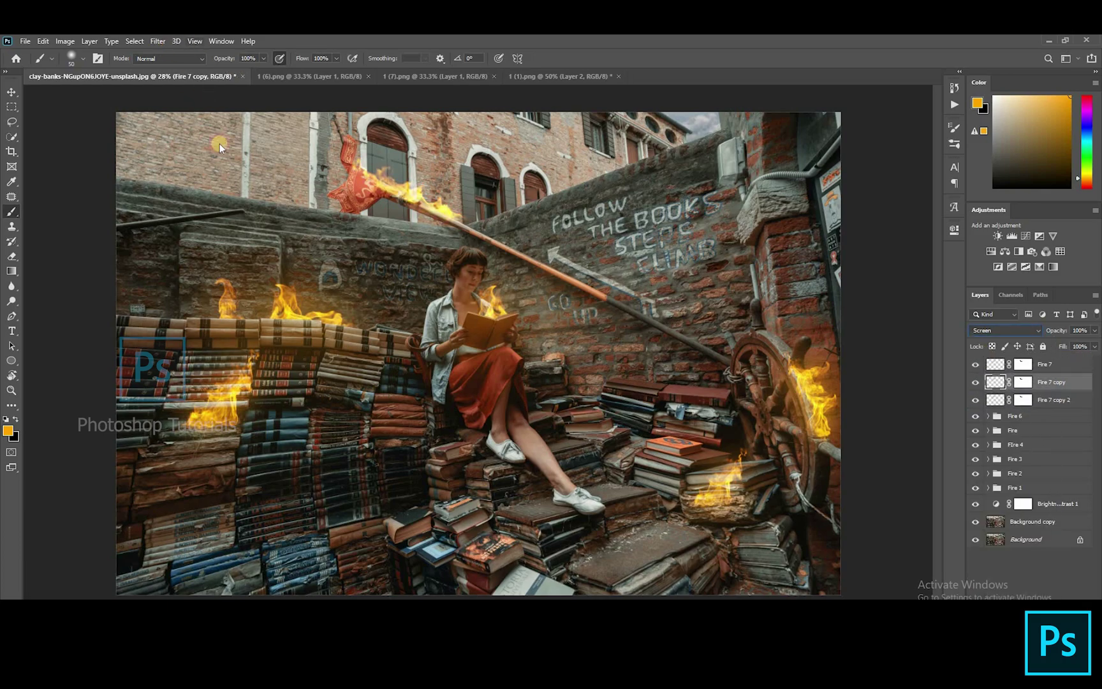
- Apply a Gaussian Blur with a 190.6-pixel radius to the Fire 7 copy layer
click(157, 41)
mouse_move(191, 174)
click(319, 214)
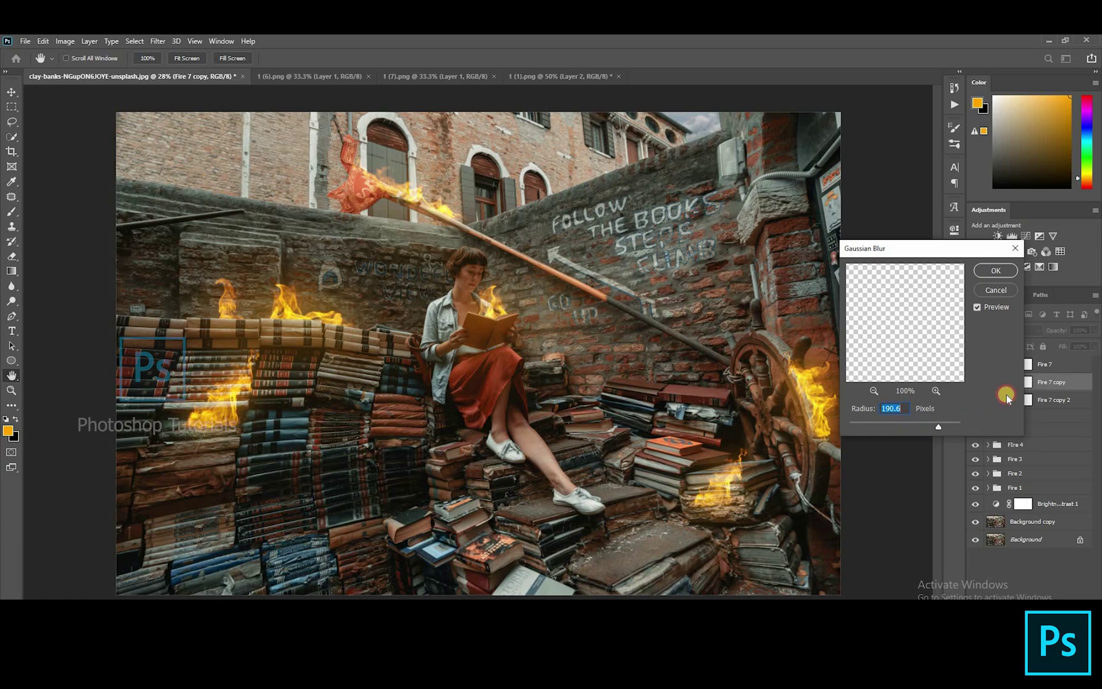
click(996, 271)
- Apply a Gaussian Blur with a 196.4-pixel radius to the Fire 7 copy 2 layer
click(1062, 398)
click(157, 40)
click(350, 218)
click(940, 422)
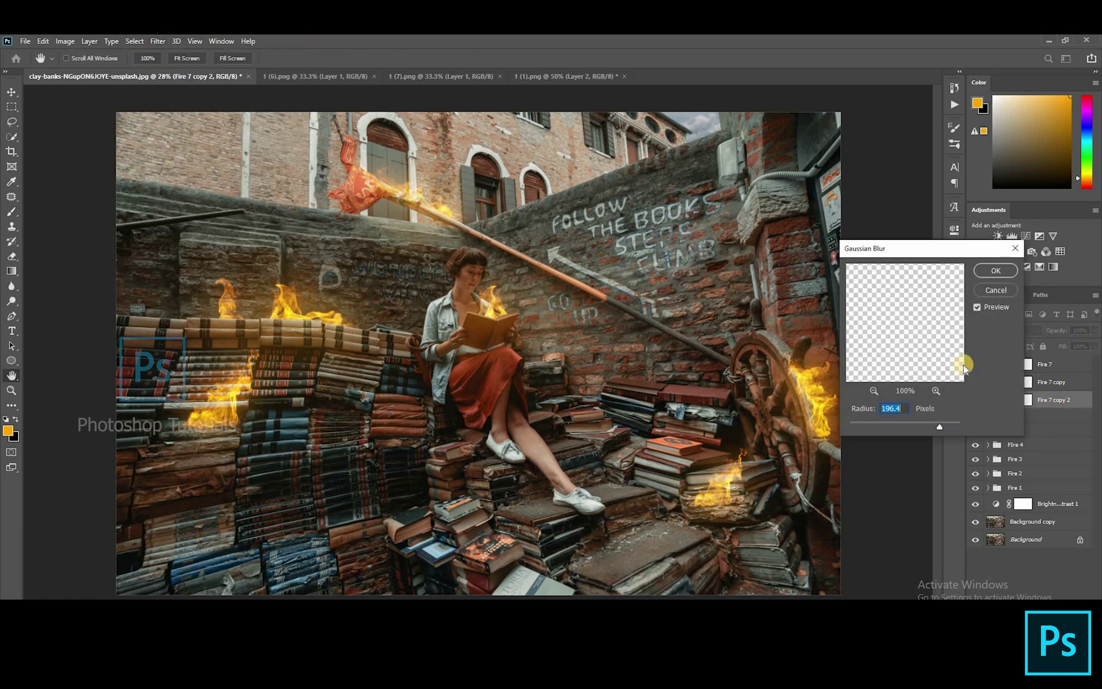
key(Return)
- Group the three Fire 7 layers and rename the group as Fire 7
shift+click(1074, 364)
key(ctrl+g)
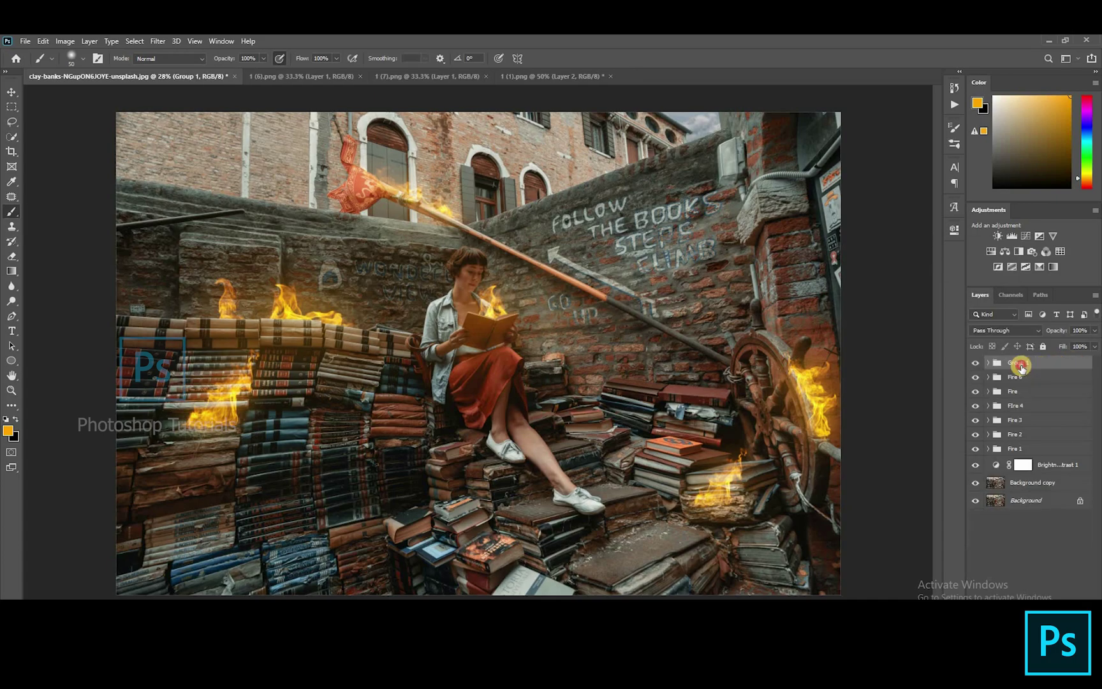
key(Return)
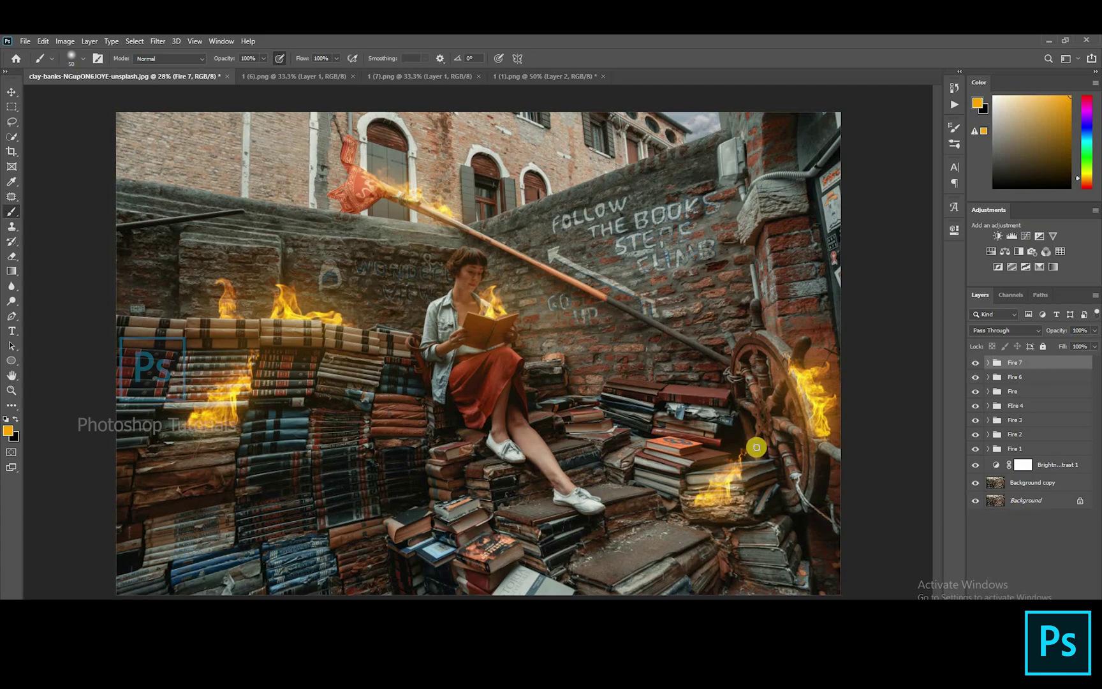
- Add a Levels adjustment with the midtone input at 0.85 and place it directly beneath the Fire 1 group
scroll(757, 447, up, 1)
scroll(757, 447, down, 2)
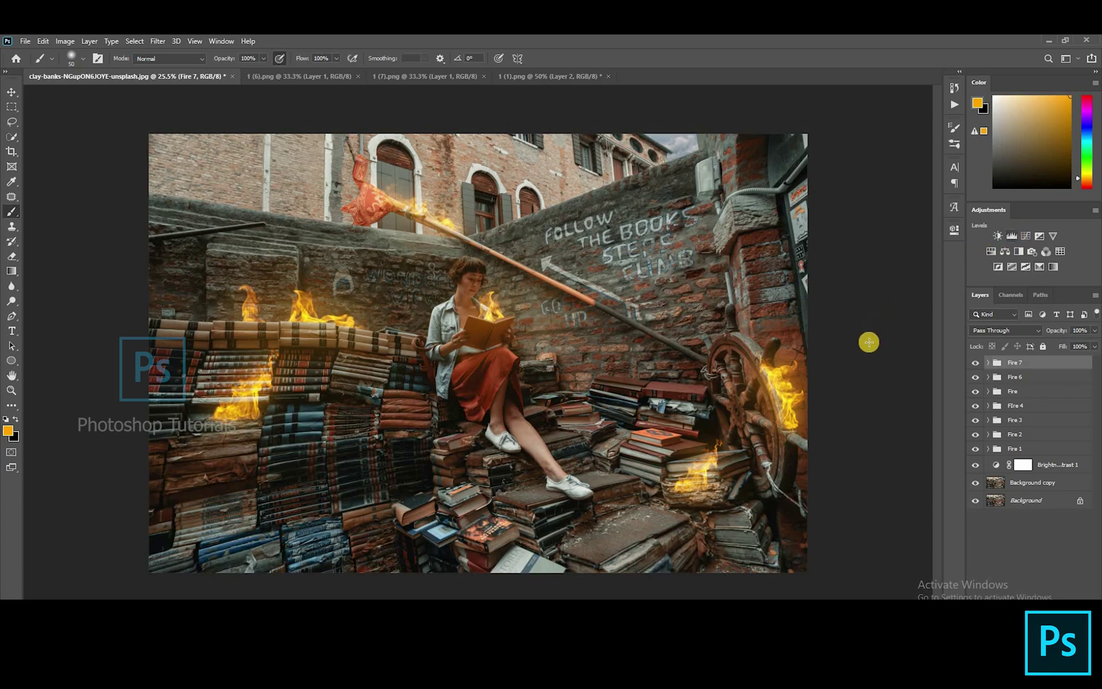
drag(866, 346, 877, 345)
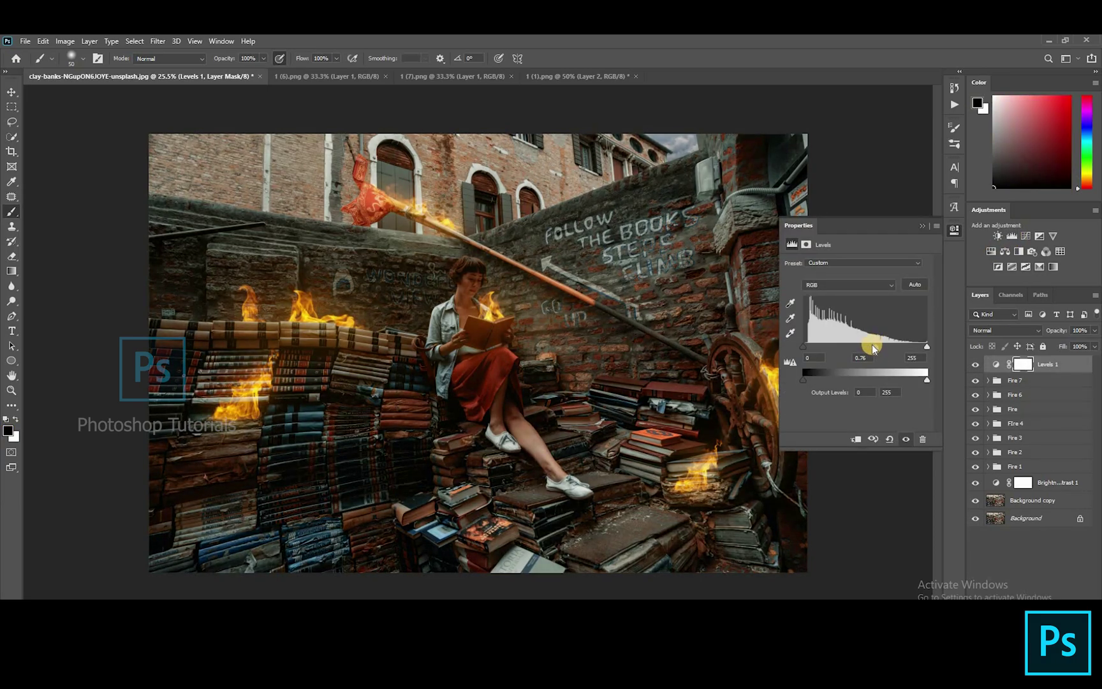
key(ctrl+z)
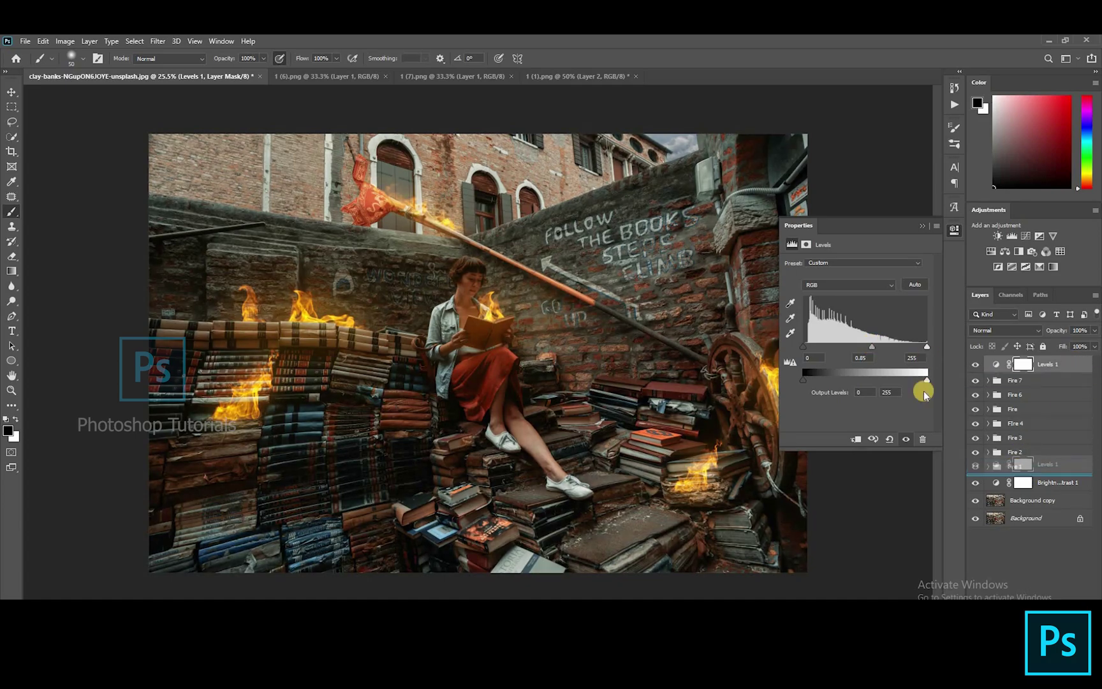
key(ctrl+z)
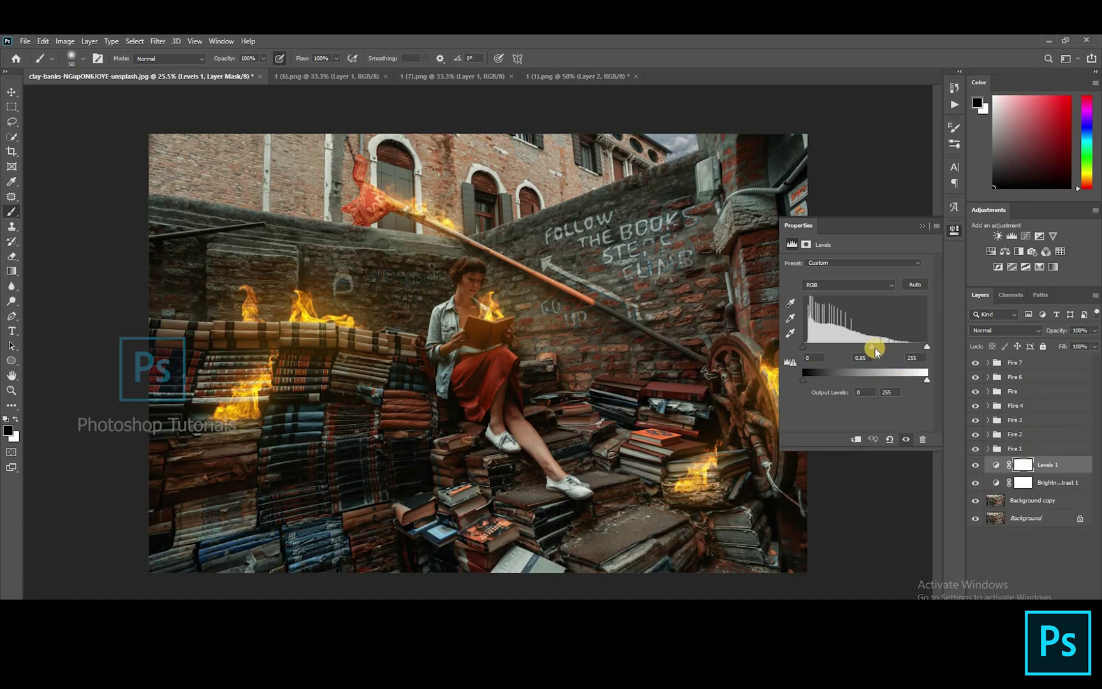
click(923, 227)
- Paint black at 16% flow with a small brush on the Levels 1 mask over the woman's nose, cheek and temple
drag(462, 280, 641, 291)
scroll(553, 276, up, 4)
click(336, 58)
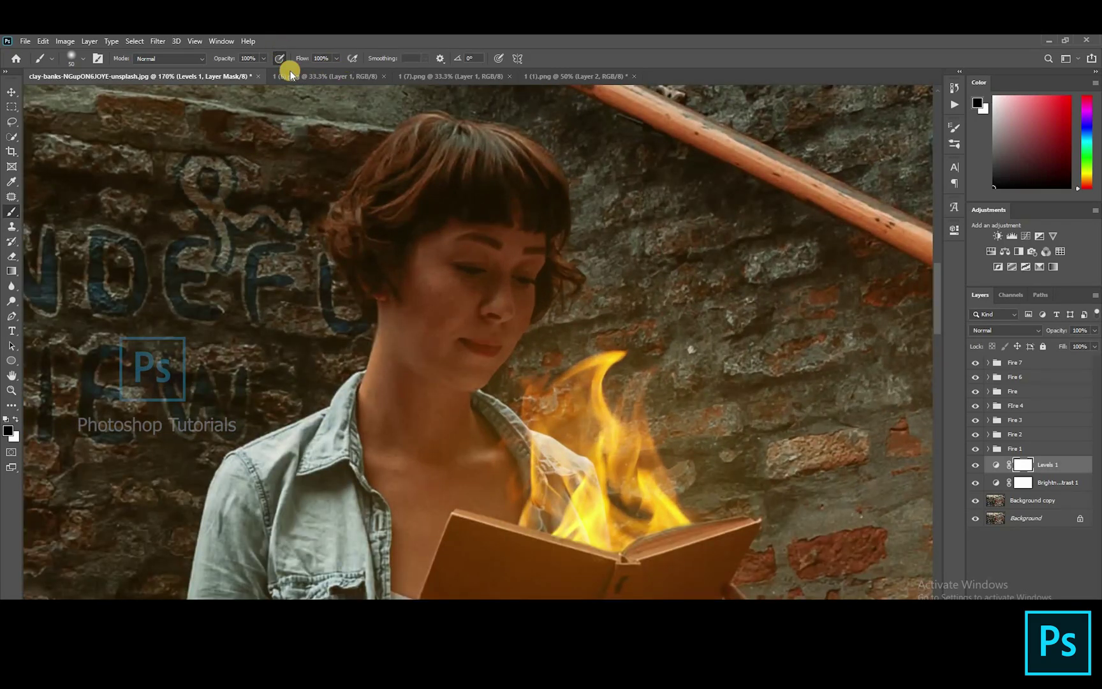
click(292, 72)
click(1012, 467)
click(451, 266)
scroll(465, 279, up, 1)
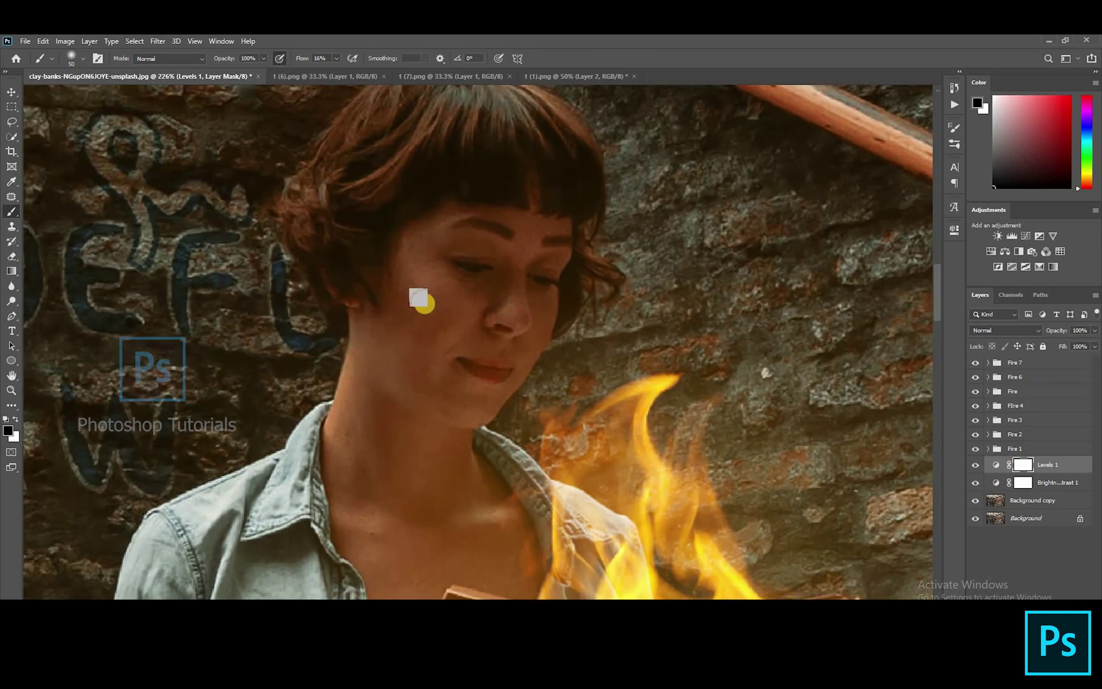
key([)
key([)
key([)
key([)
key([)
key([)
key([)
key([)
key([)
key([)
key([)
key([)
mouse_move(512, 307)
mouse_down()
mouse_move(494, 321)
mouse_move(525, 316)
mouse_move(516, 306)
mouse_move(529, 313)
mouse_move(520, 267)
mouse_move(516, 336)
mouse_move(496, 322)
mouse_move(516, 307)
mouse_move(504, 316)
mouse_move(515, 327)
mouse_move(518, 314)
mouse_move(511, 335)
mouse_move(516, 303)
mouse_move(518, 326)
mouse_move(519, 287)
mouse_move(522, 322)
mouse_move(494, 320)
mouse_move(525, 326)
mouse_move(526, 252)
mouse_move(520, 303)
mouse_move(530, 239)
mouse_move(541, 238)
mouse_move(517, 280)
mouse_move(548, 241)
mouse_move(520, 267)
mouse_move(553, 249)
mouse_move(522, 266)
mouse_move(428, 250)
mouse_up()
key(bracketright)
key(bracketright)
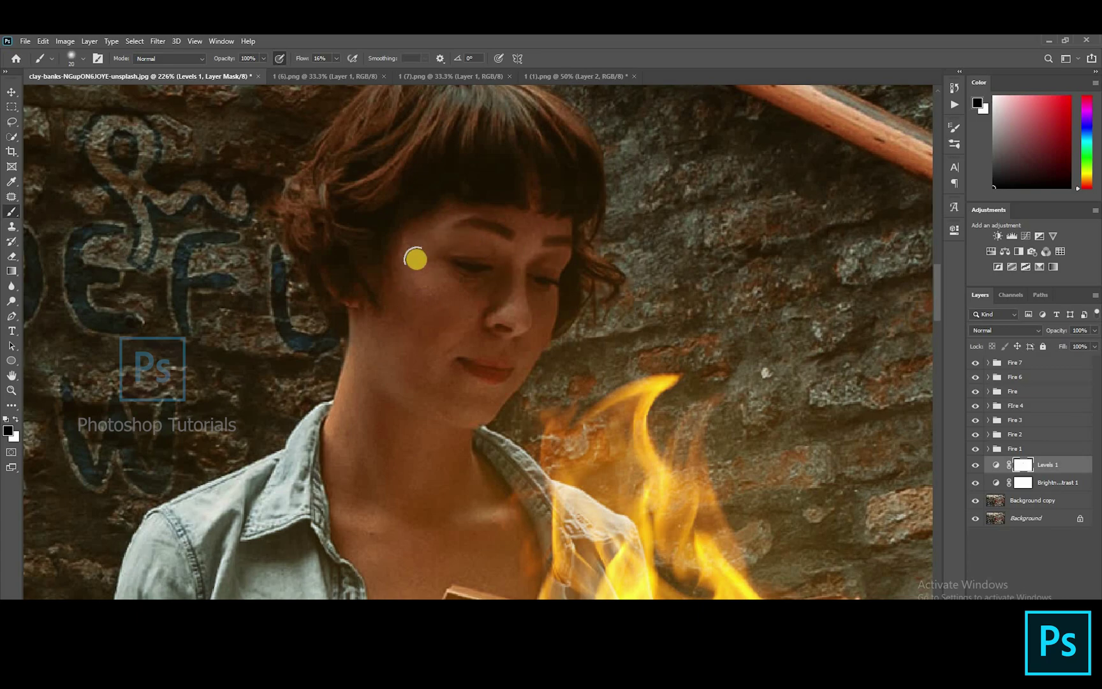
key(bracketright)
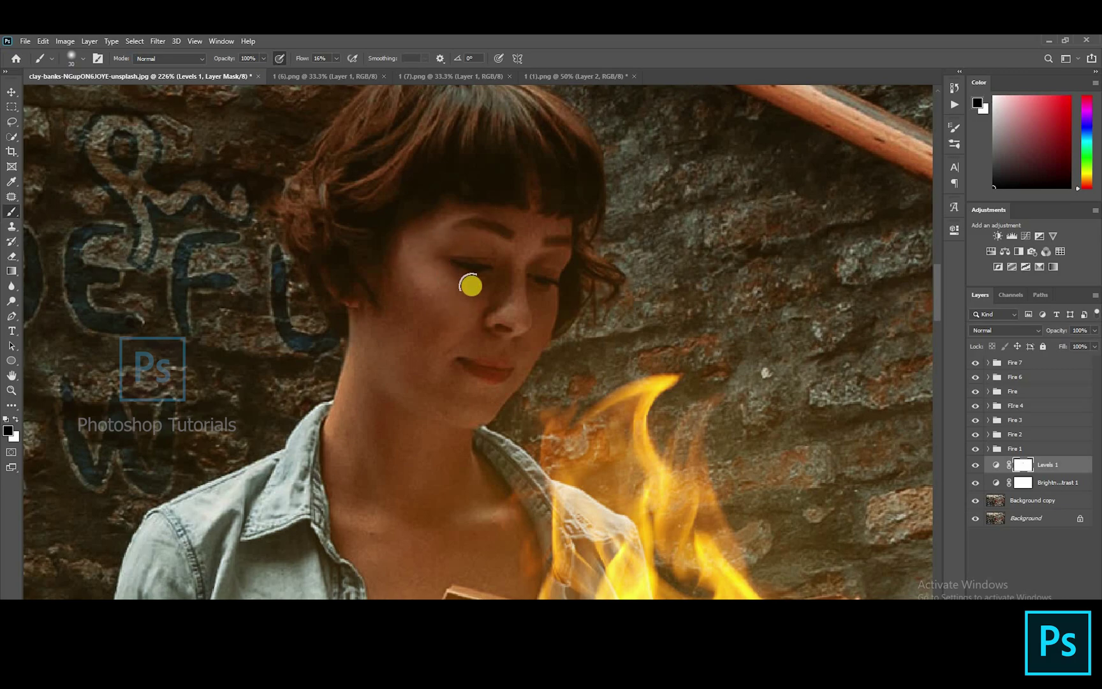
- Continue painting black on the Levels 1 mask over the woman's jaw, neck and upper lip, varying the brush size
drag(371, 333, 370, 332)
key(bracketleft)
key(bracketleft)
key(bracketleft)
key(bracketleft)
key(bracketleft)
click(342, 419)
key(bracketright)
key(bracketright)
key(bracketright)
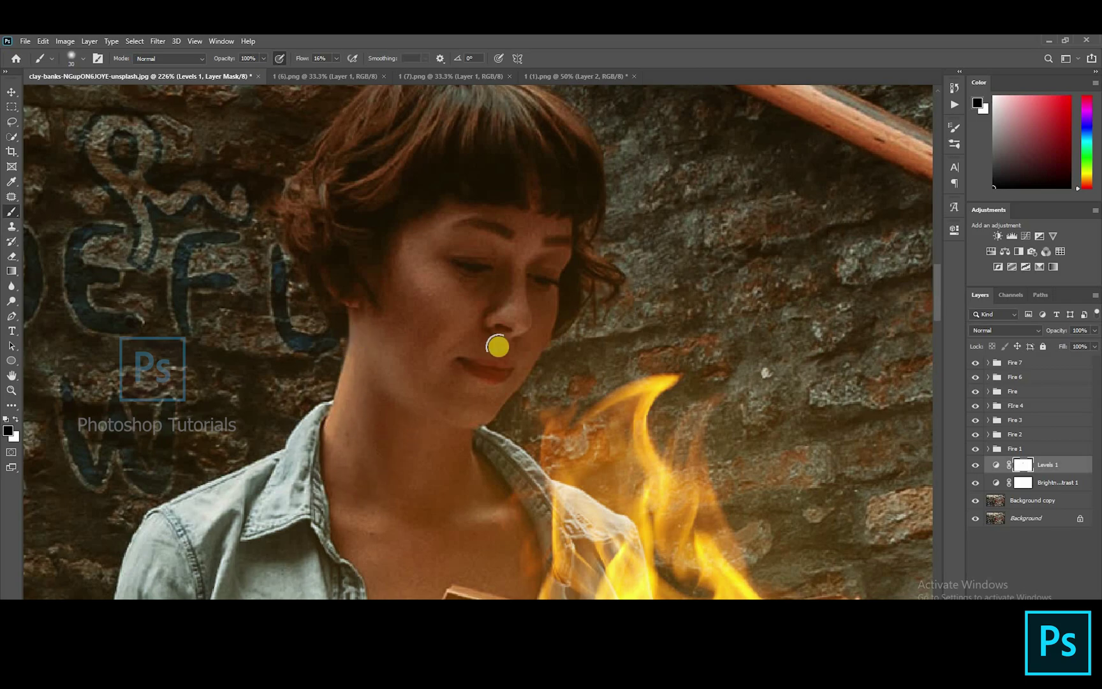
key(bracketleft)
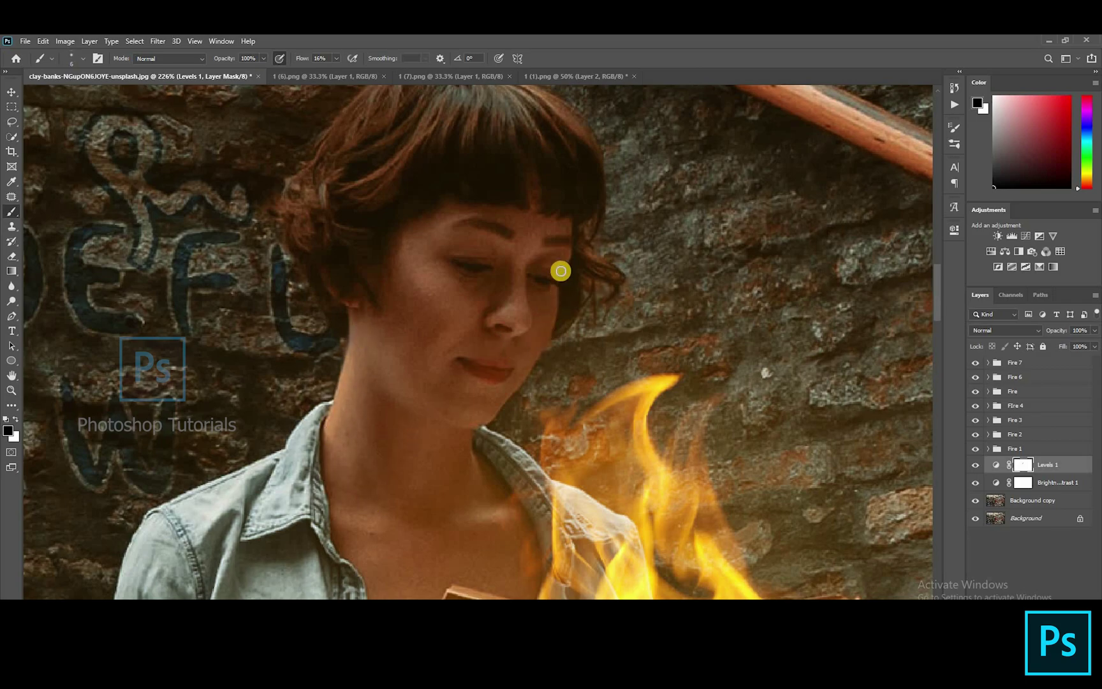
- Paint fine black strokes on the Levels 1 mask along the far edge of the woman's face, from the eye to the chin
scroll(560, 271, up, 2)
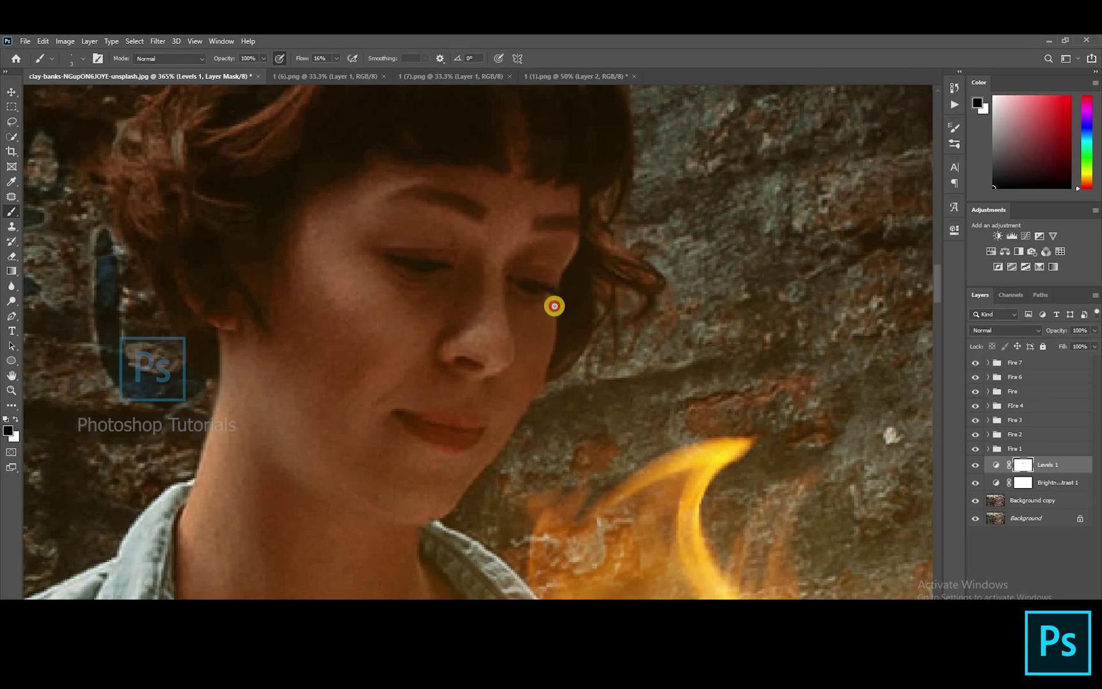
scroll(574, 255, down, 3)
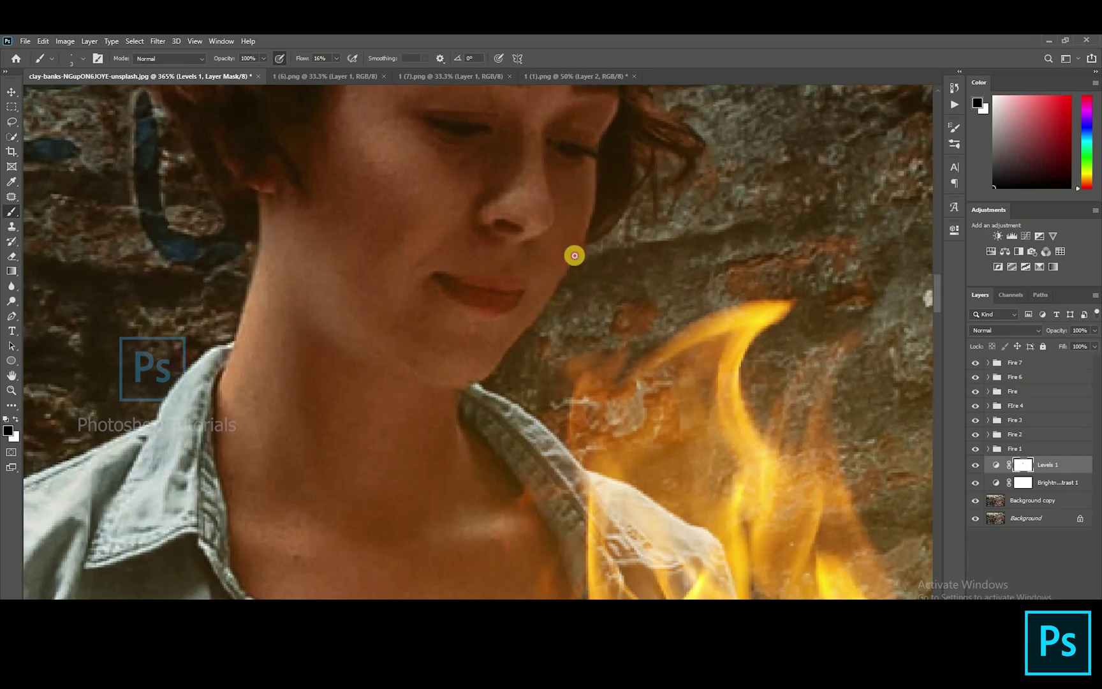
mouse_move(530, 323)
mouse_down()
mouse_move(563, 278)
mouse_move(502, 358)
mouse_move(451, 378)
mouse_move(471, 380)
mouse_move(432, 351)
mouse_move(486, 373)
mouse_move(504, 352)
mouse_move(506, 362)
mouse_move(483, 379)
mouse_move(525, 321)
mouse_move(479, 381)
mouse_move(571, 261)
mouse_move(592, 184)
mouse_up()
key(bracketright)
key(bracketright)
key(bracketright)
key(bracketleft)
key(bracketleft)
key(bracketleft)
scroll(584, 194, down, 8)
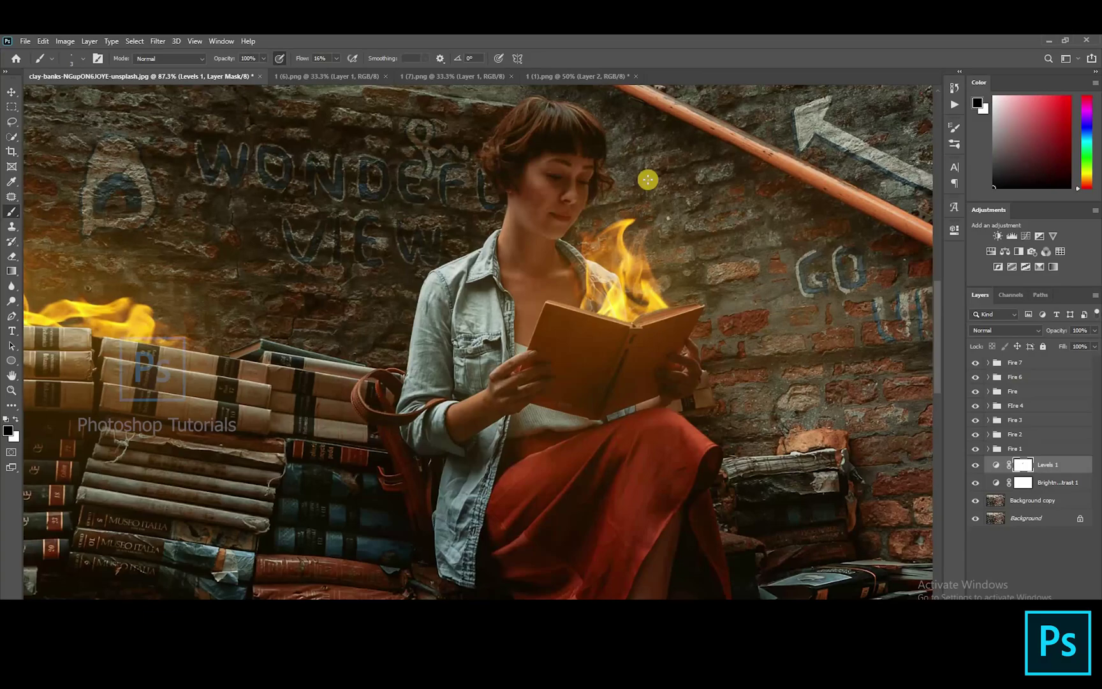
scroll(611, 231, up, 3)
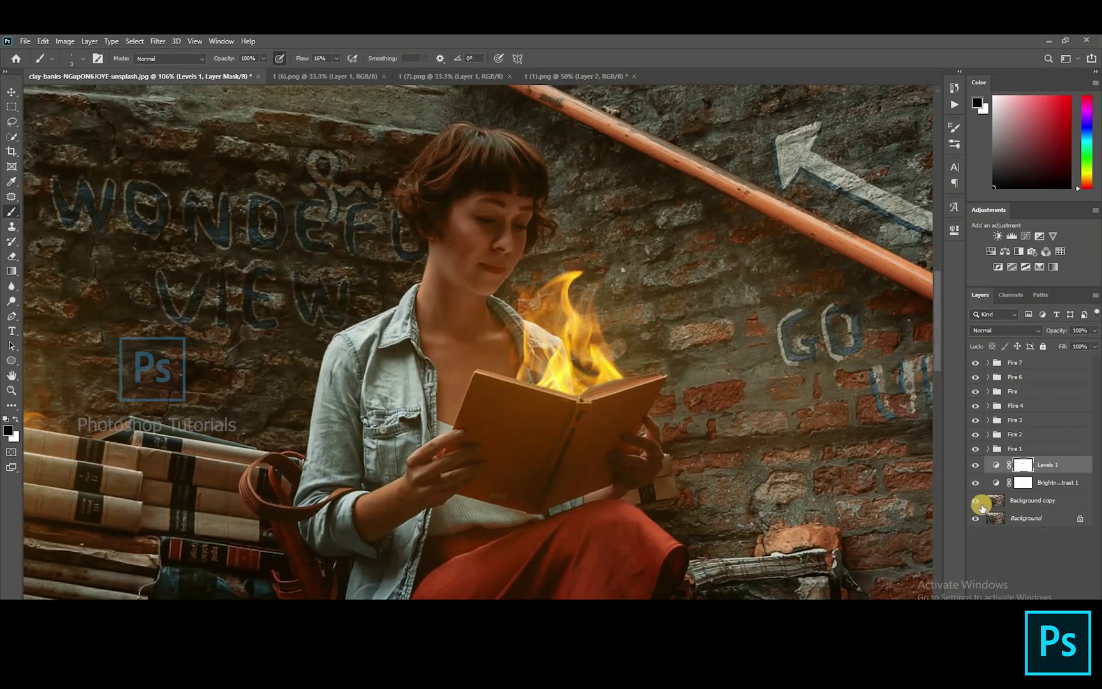
click(1024, 465)
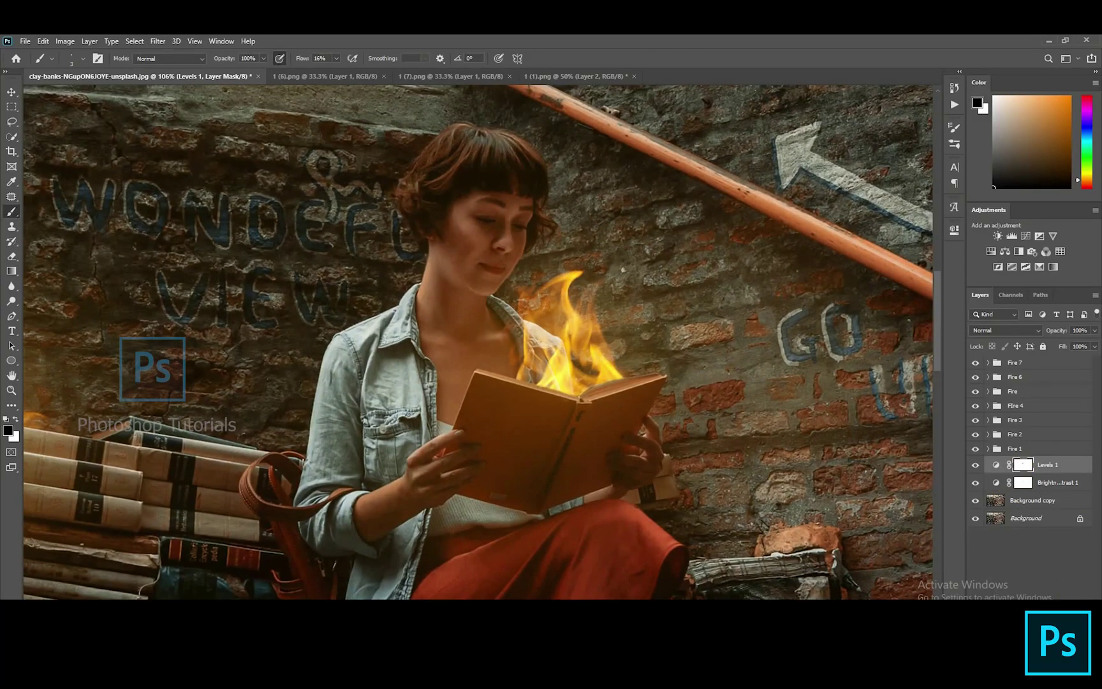
- Add a new layer above Levels 1 and paint soft orange over the woman's face at 16% flow
key(ctrl+shift+alt+n)
click(1071, 97)
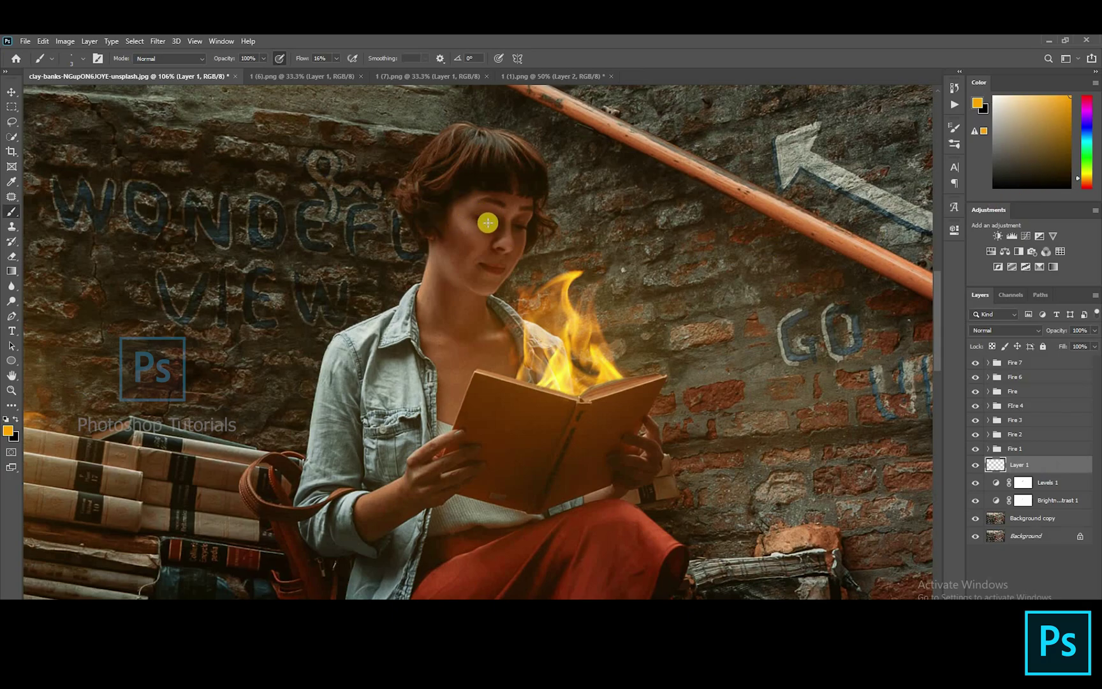
mouse_move(511, 196)
mouse_down()
mouse_move(505, 223)
mouse_move(527, 196)
mouse_move(495, 287)
mouse_move(502, 223)
mouse_move(487, 215)
mouse_move(477, 281)
mouse_move(469, 208)
mouse_move(466, 271)
mouse_move(456, 227)
mouse_move(452, 291)
mouse_move(467, 202)
mouse_up()
key(])
key(])
key(])
drag(451, 269, 451, 281)
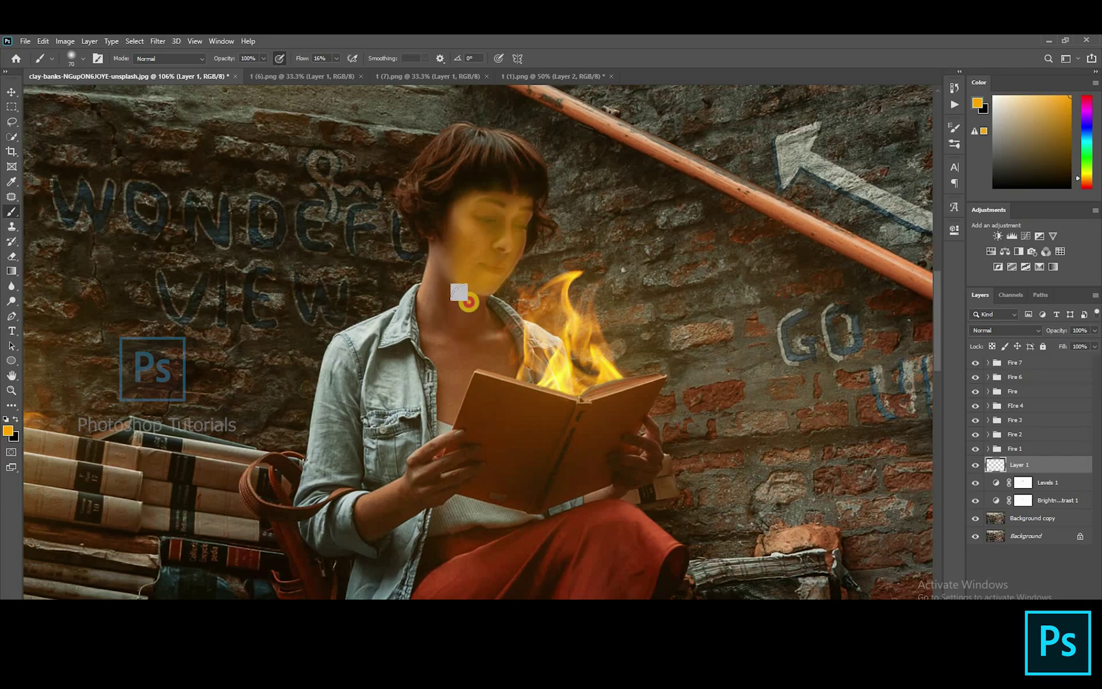
- Continue the orange glow on the woman's neck and shirt collar, and refine the far edge of her face with a smaller brush
key(bracketright)
key(bracketright)
key(bracketright)
key(bracketleft)
key(bracketleft)
key(bracketleft)
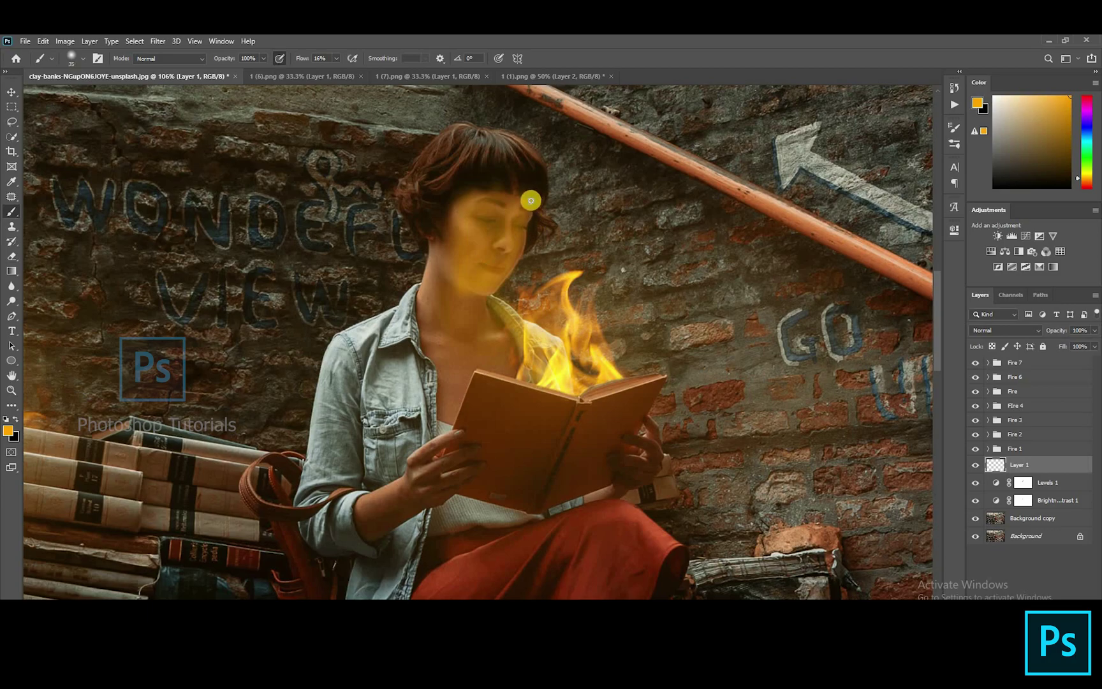
key(bracketleft)
key(bracketleft)
key(bracketleft)
mouse_move(512, 215)
mouse_down()
mouse_move(522, 233)
mouse_move(505, 279)
mouse_up()
- Set the orange layer to Color Dodge at 37% opacity and rename it Face Glow
click(1009, 333)
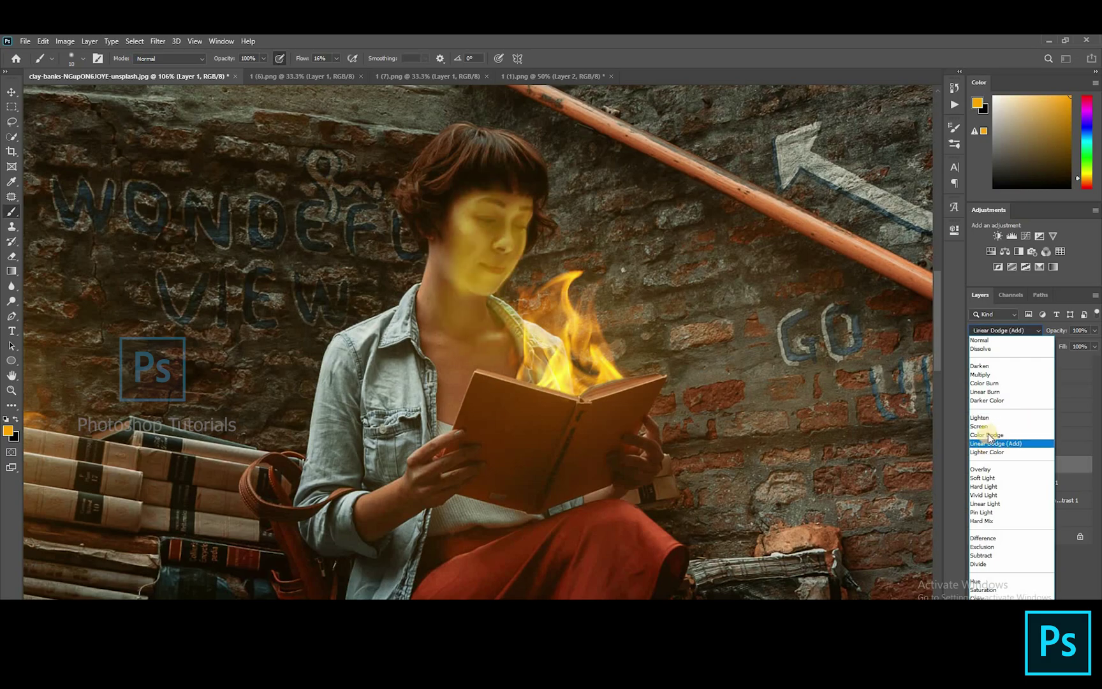
click(1059, 334)
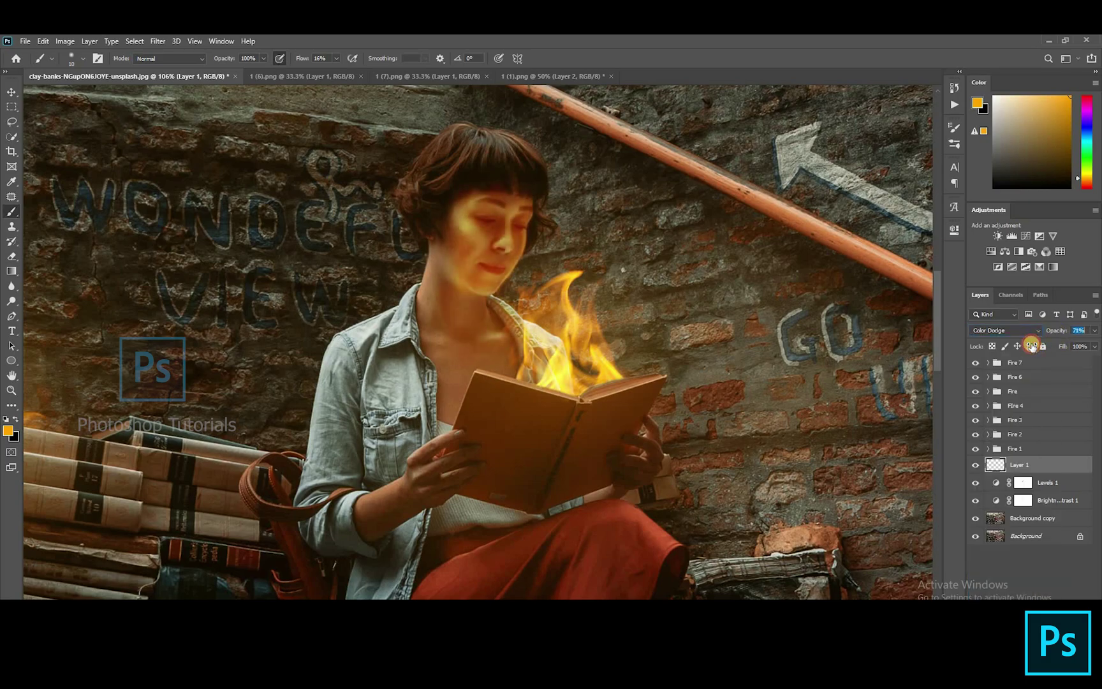
drag(1032, 346, 1029, 348)
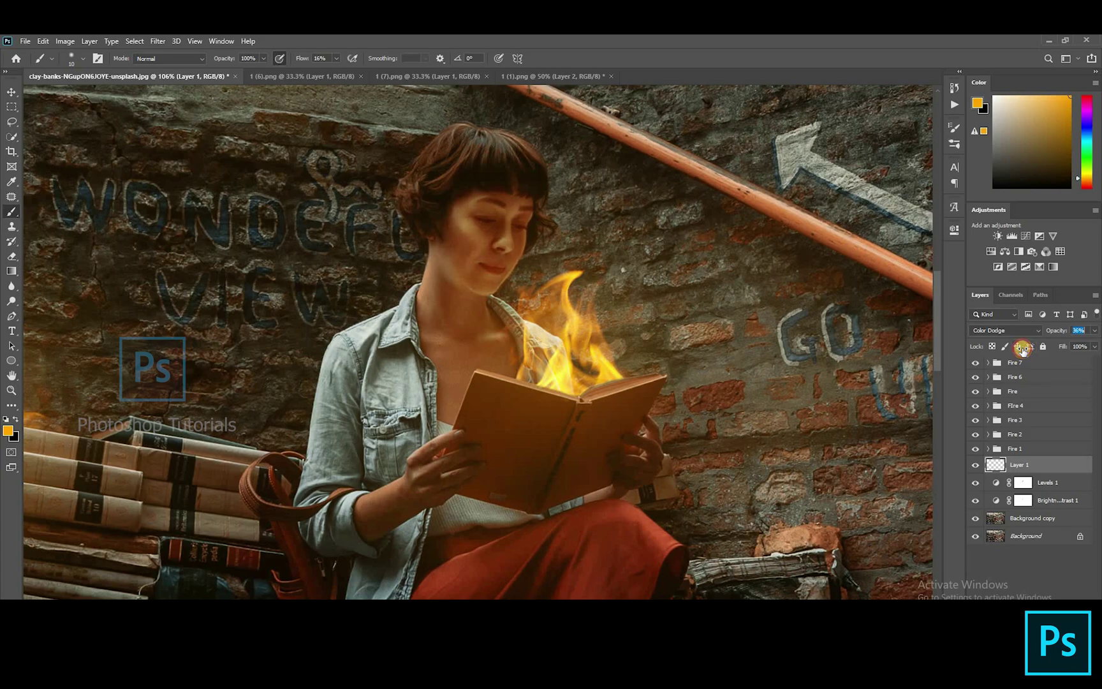
drag(1025, 348, 1028, 348)
double_click(1034, 465)
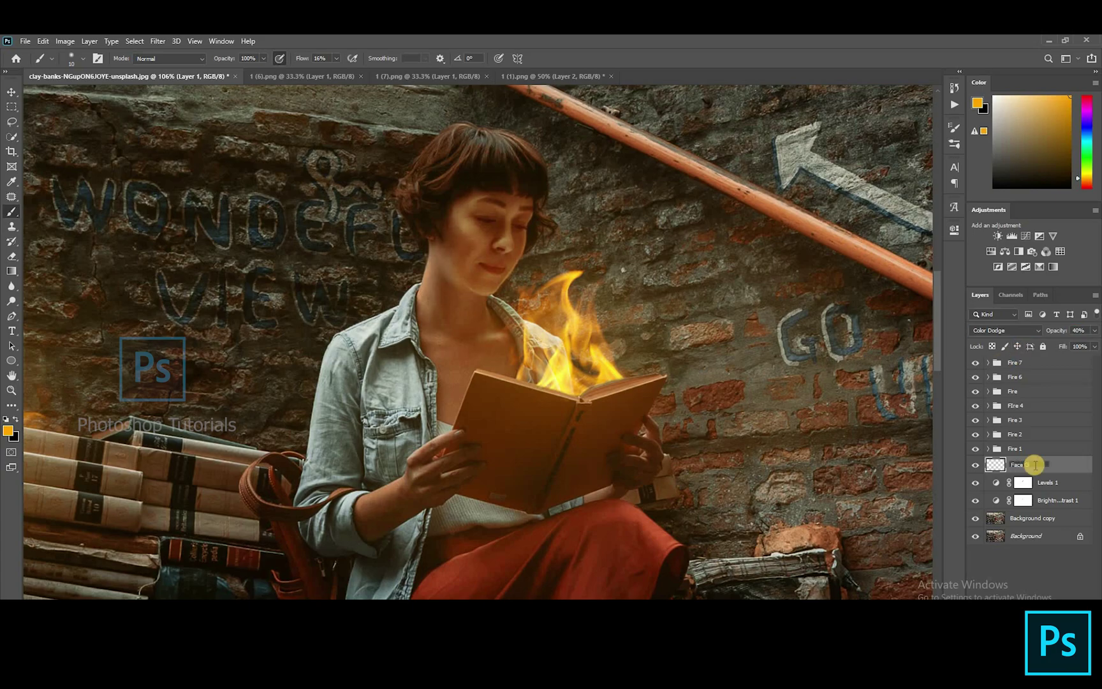
text(Face Glow)
key(Return)
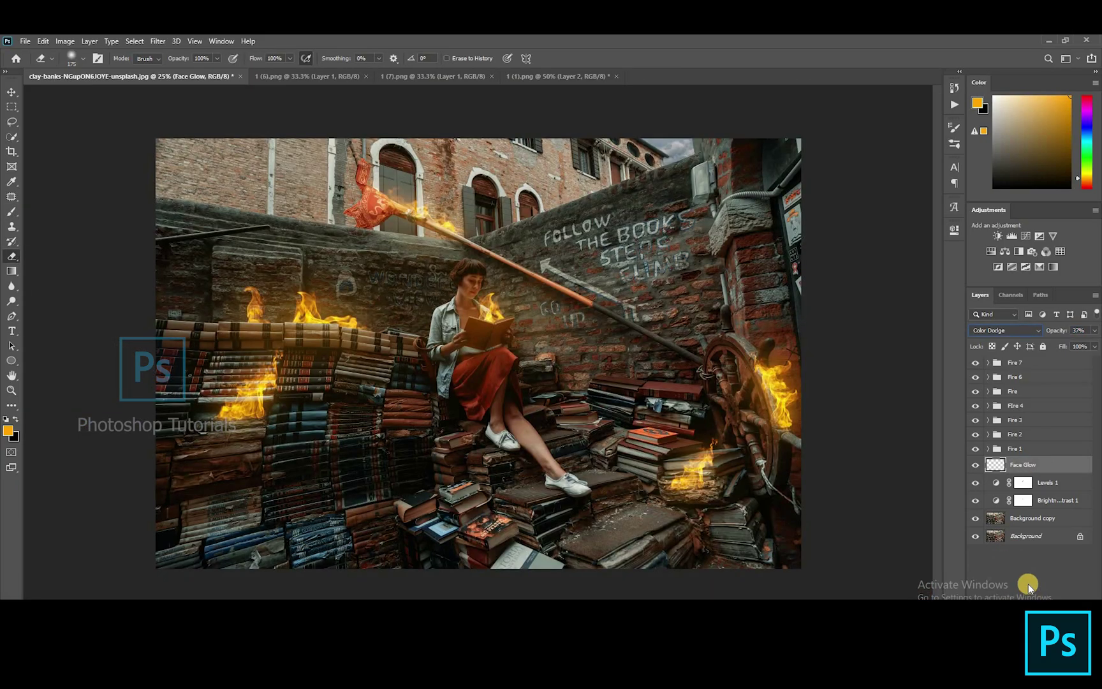
- Add a new layer named Dark between Face Glow and the Fire 1 group
click(1013, 557)
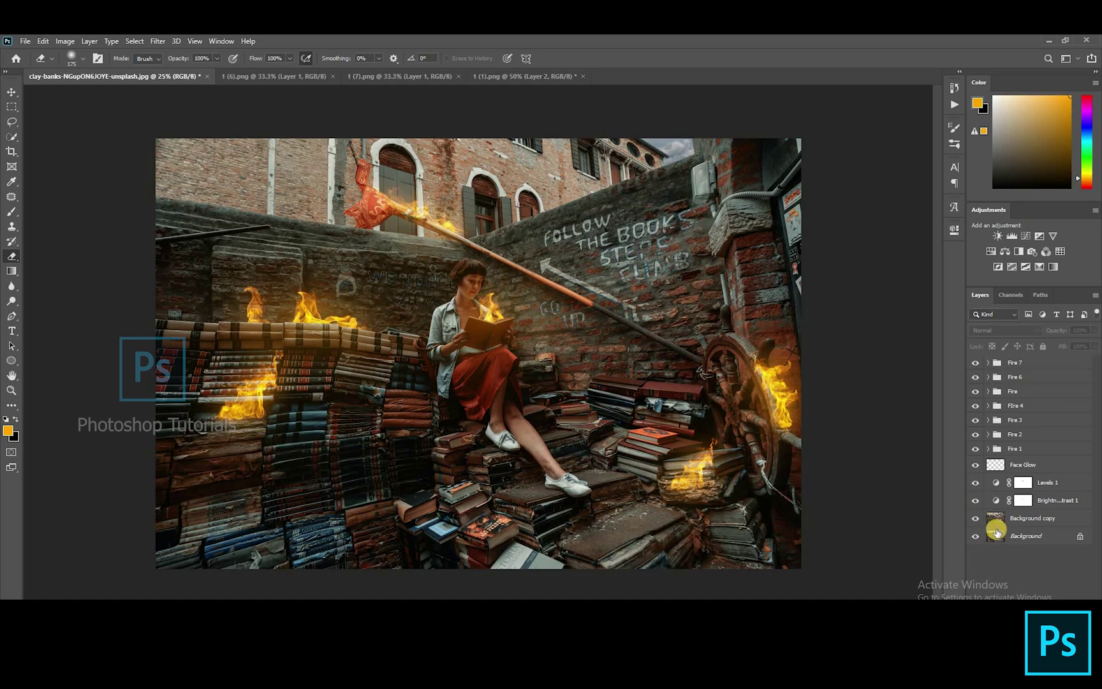
key(ctrl+shift+alt+n)
drag(1051, 366, 1025, 471)
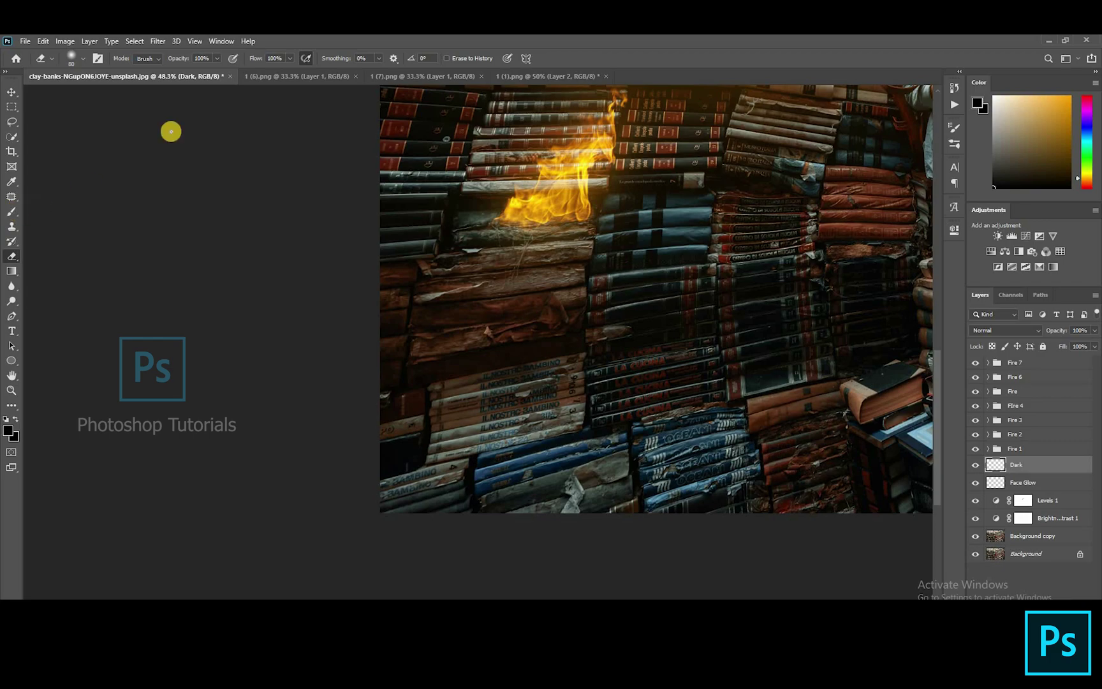
- Paint soft black at 5% flow on the Dark layer over the books directly beneath the left stack's lower flame
key(b)
click(335, 59)
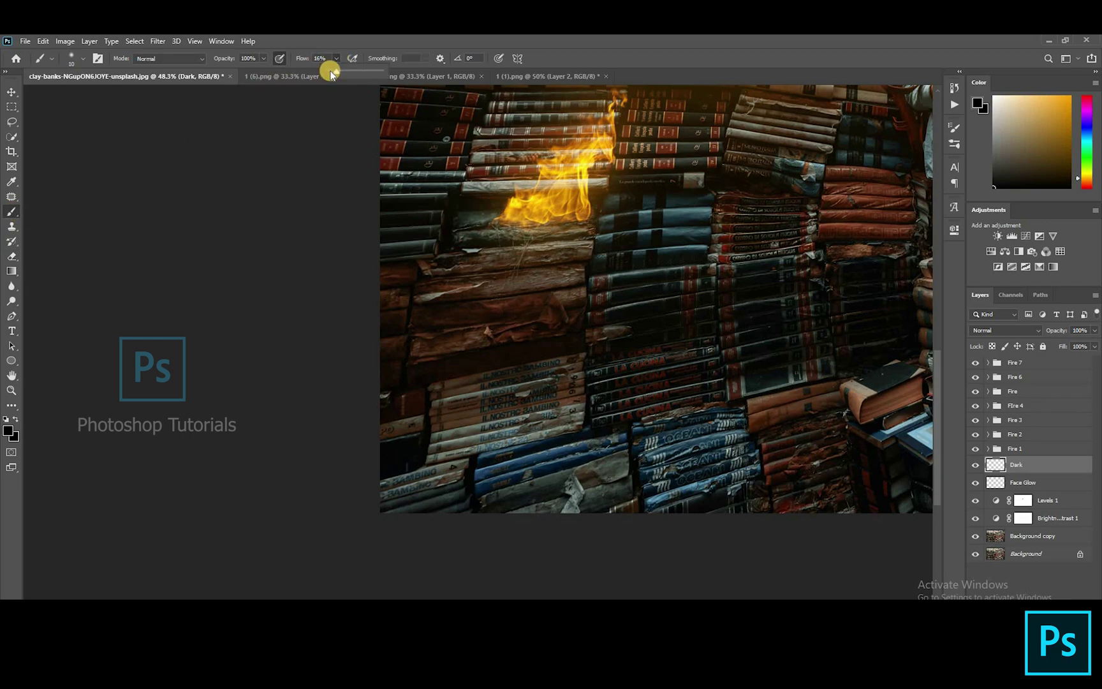
click(331, 72)
drag(331, 72, 333, 72)
key(])
key(])
key(])
drag(578, 219, 503, 227)
key(bracketright)
key(bracketright)
key(bracketright)
drag(589, 225, 471, 233)
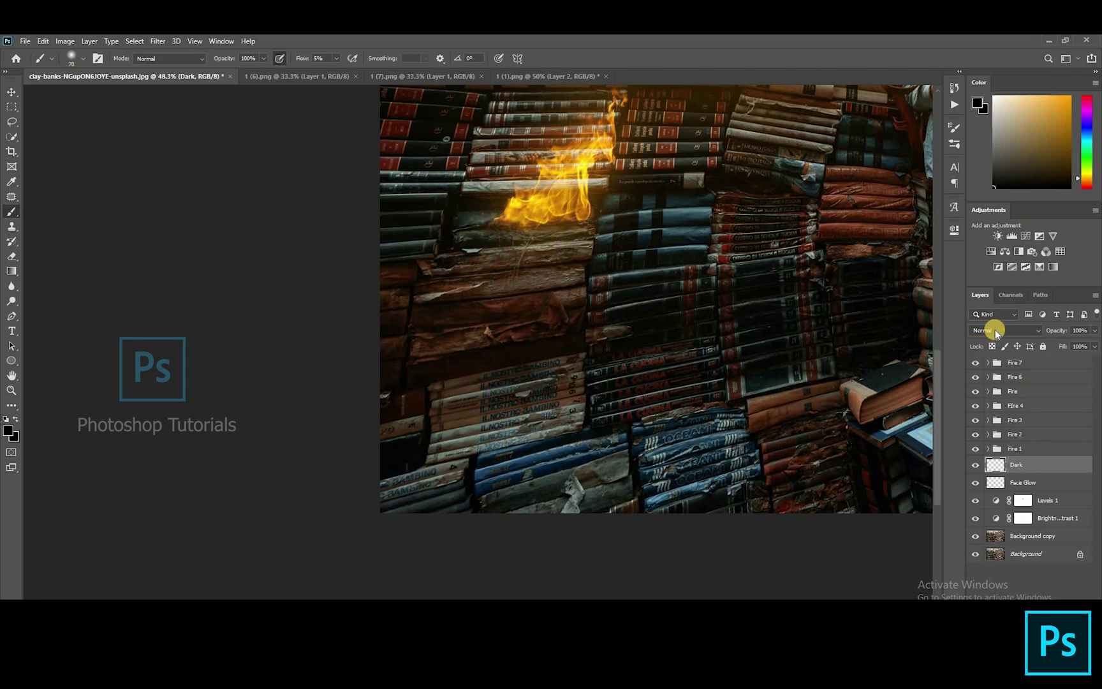
- Set the Dark layer's blend mode to Overlay and add another black stroke beneath the left stack's lower flame
click(997, 331)
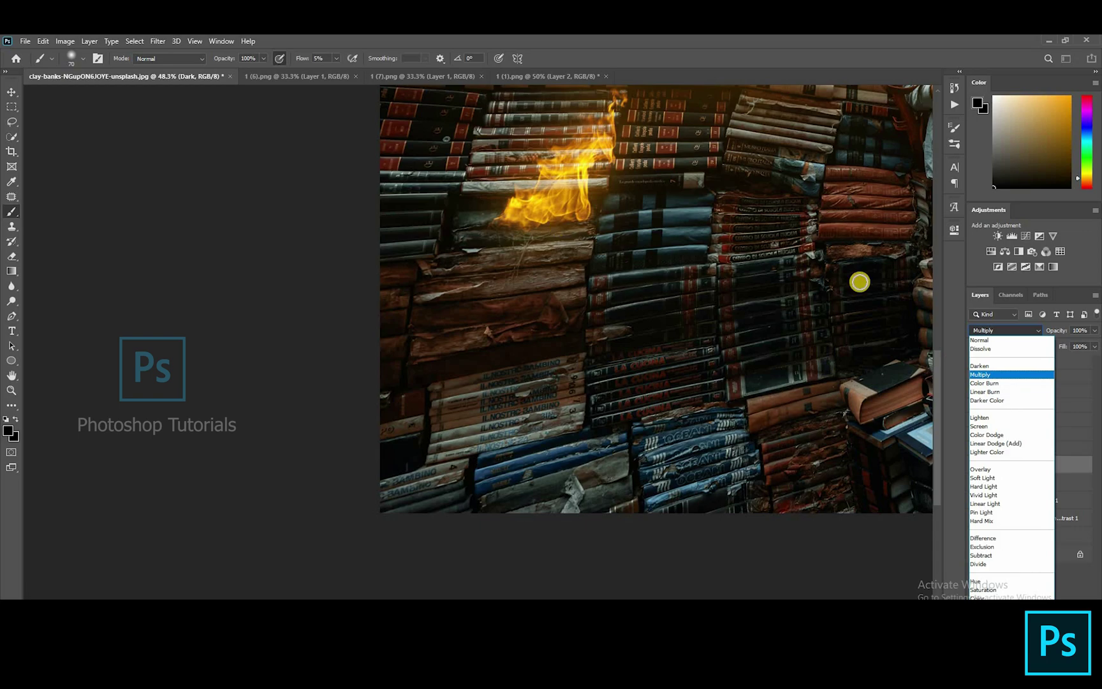
click(982, 374)
click(984, 469)
click(499, 229)
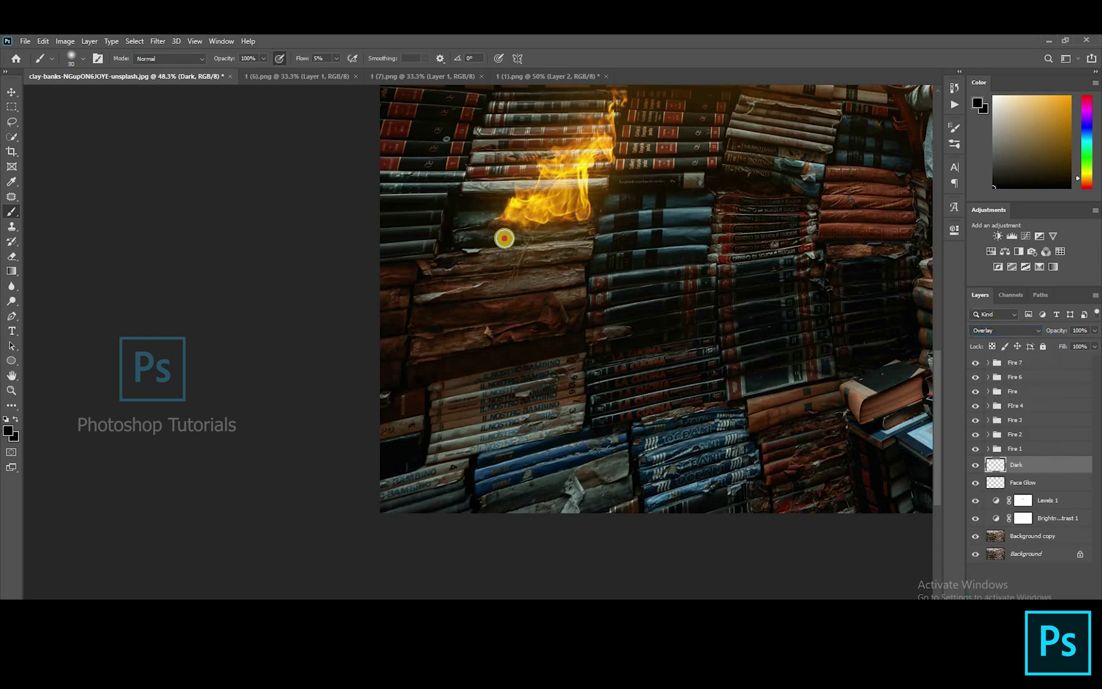
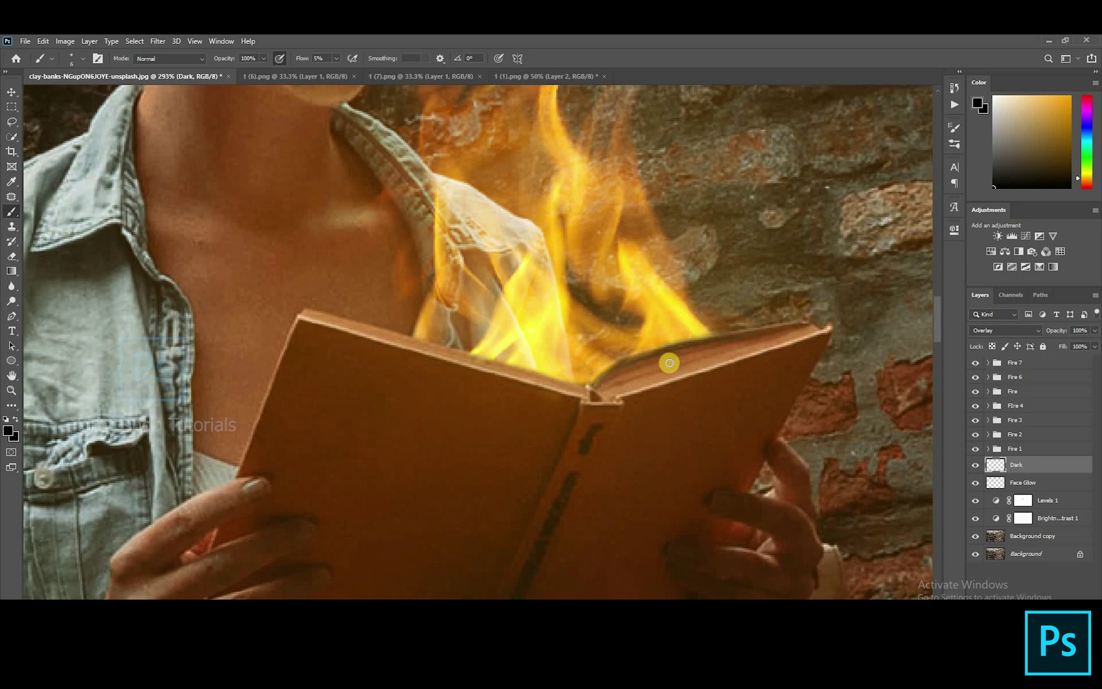
- Paint thin black strokes on the Dark layer along the open book's page edges beneath the flame, rotating the canvas for access
key(bracketright)
key(bracketright)
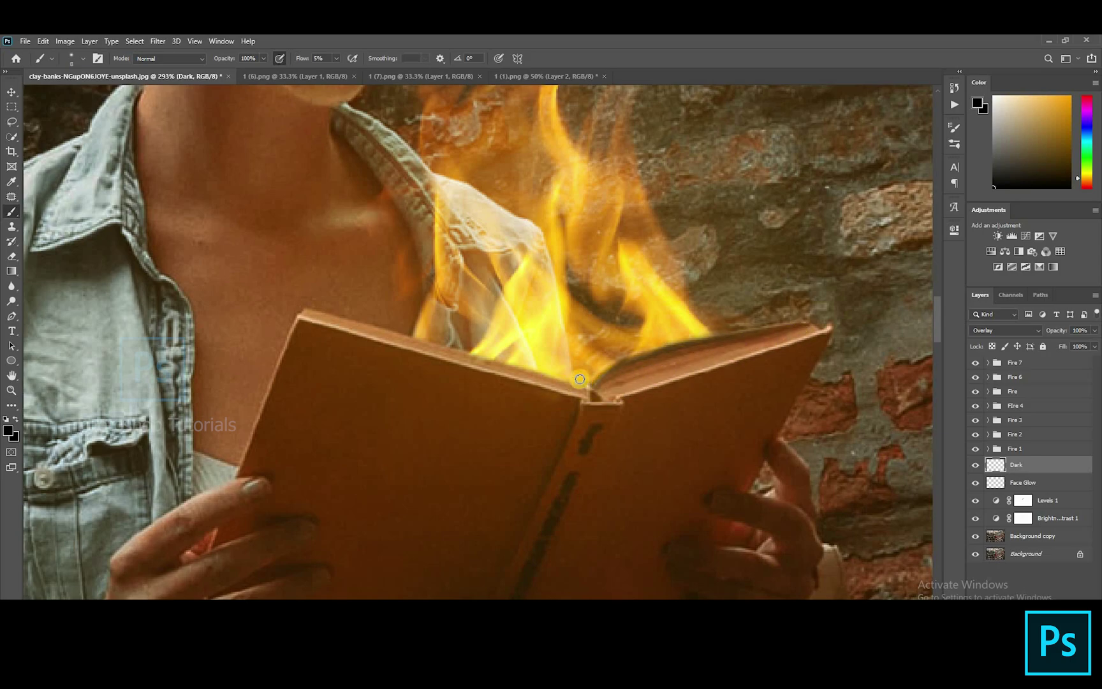
key(r)
drag(474, 436, 522, 185)
scroll(487, 204, down, 5)
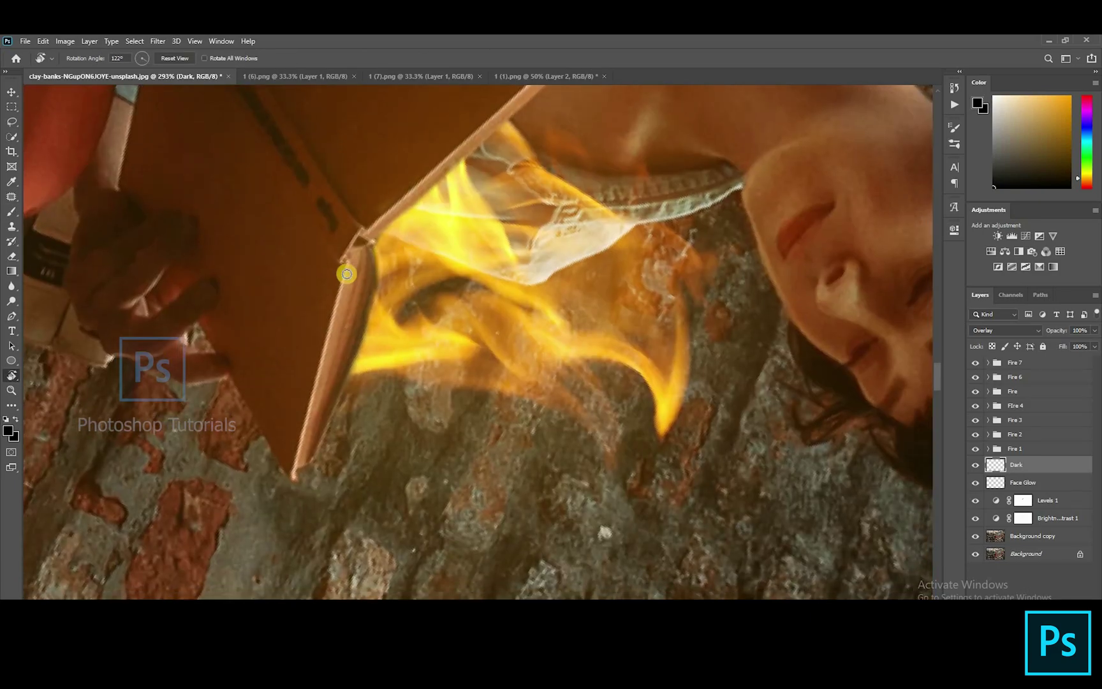
key(b)
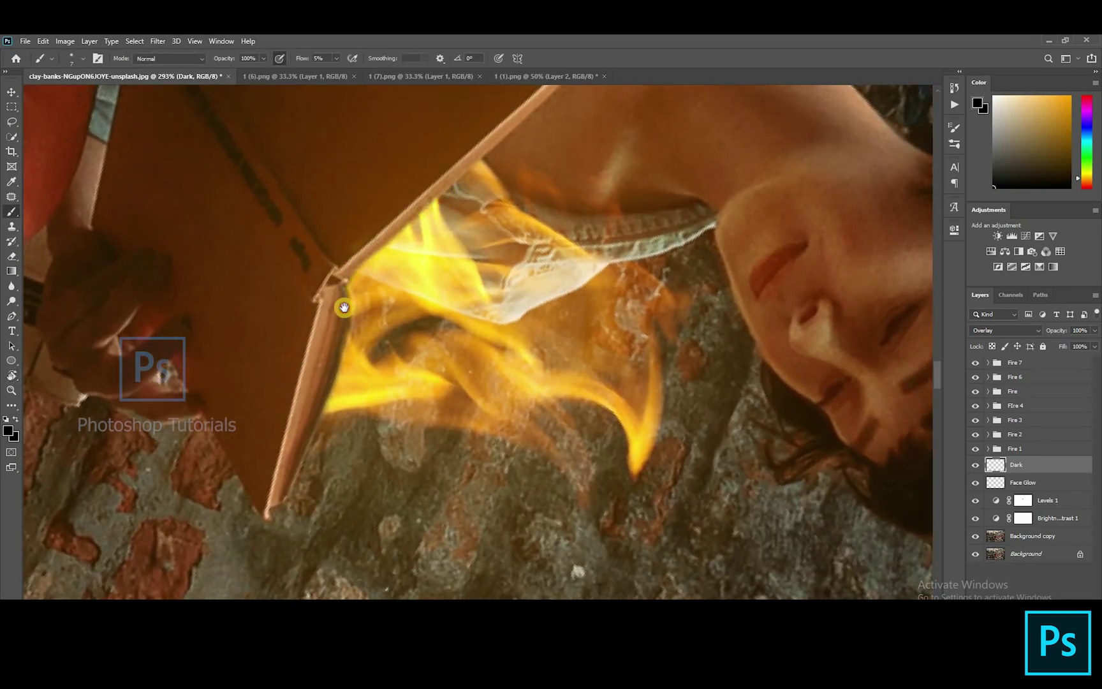
mouse_move(494, 140)
mouse_down()
mouse_move(266, 353)
mouse_move(262, 362)
mouse_move(442, 199)
mouse_move(318, 307)
mouse_move(251, 405)
mouse_up()
drag(306, 270, 365, 124)
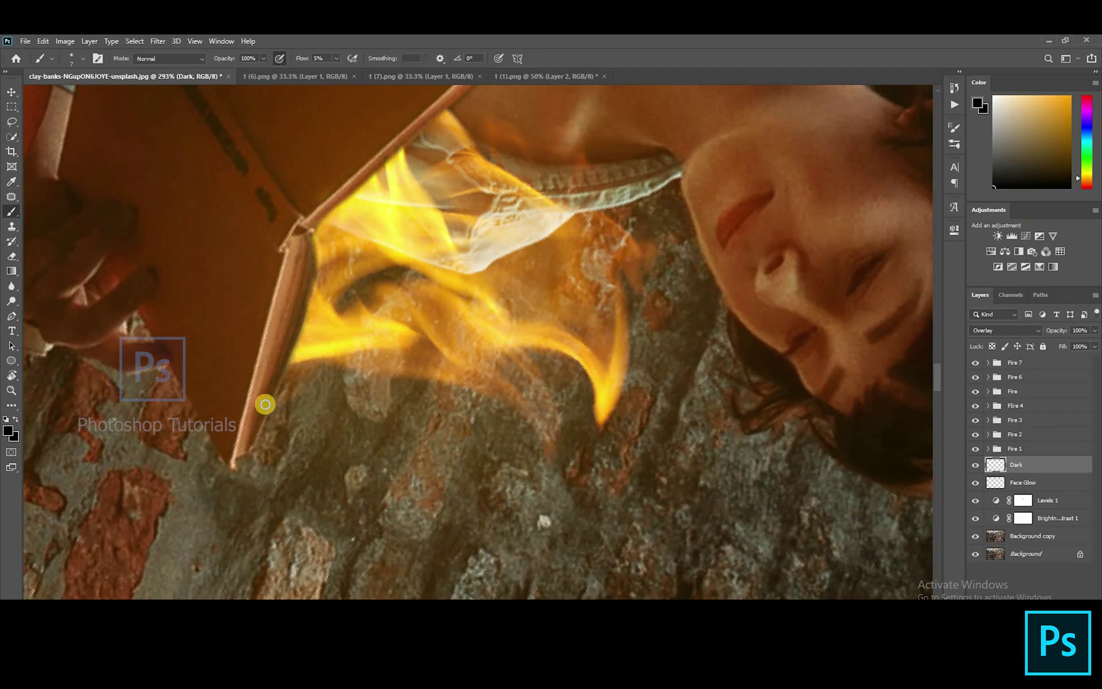
key(Escape)
- Paint black on the Dark layer with a 90 px brush over the worn books beneath the flame near the wheel
scroll(478, 358, down, 6)
scroll(673, 495, down, 4)
scroll(795, 490, up, 7)
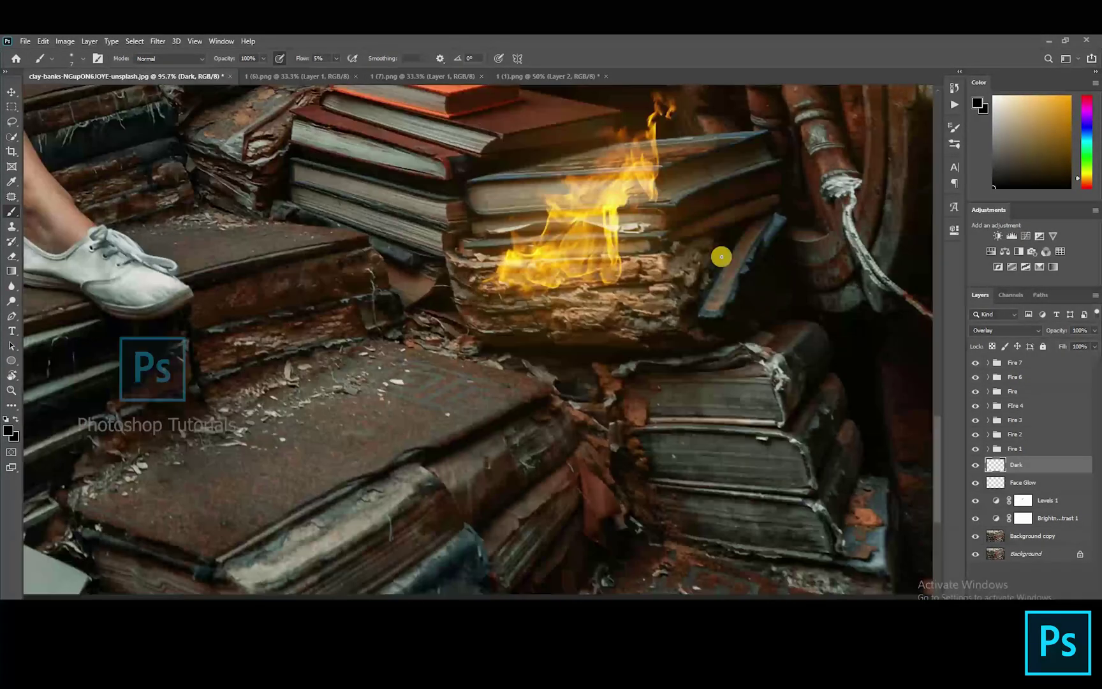
drag(721, 256, 712, 196)
key(bracketright)
key(bracketright)
key(bracketright)
key(bracketright)
key(bracketright)
key(bracketright)
key(bracketright)
key(bracketright)
key(bracketright)
key(bracketright)
key(bracketright)
key(bracketright)
key(bracketright)
key(bracketright)
key(bracketright)
mouse_move(593, 210)
mouse_down()
mouse_move(627, 203)
mouse_move(651, 216)
mouse_move(599, 222)
mouse_move(654, 214)
mouse_move(580, 269)
mouse_move(403, 255)
mouse_up()
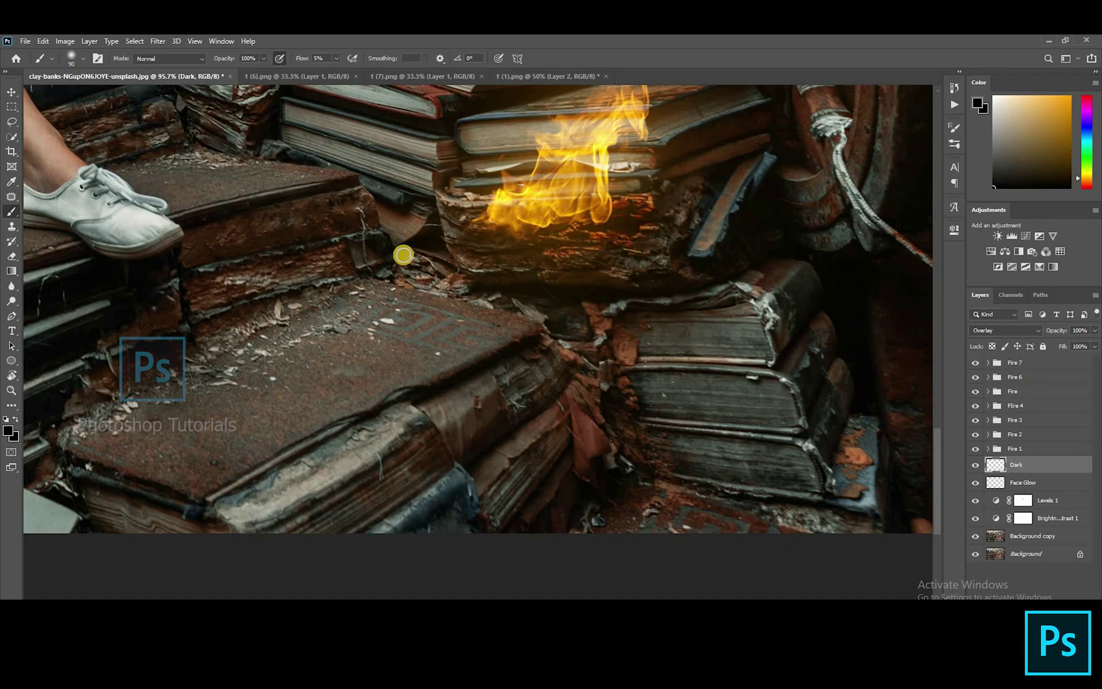
- Paint black on the Dark layer over the burning pole's end and the adjoining red flag, varying the brush size
scroll(402, 254, down, 10)
scroll(223, 492, up, 6)
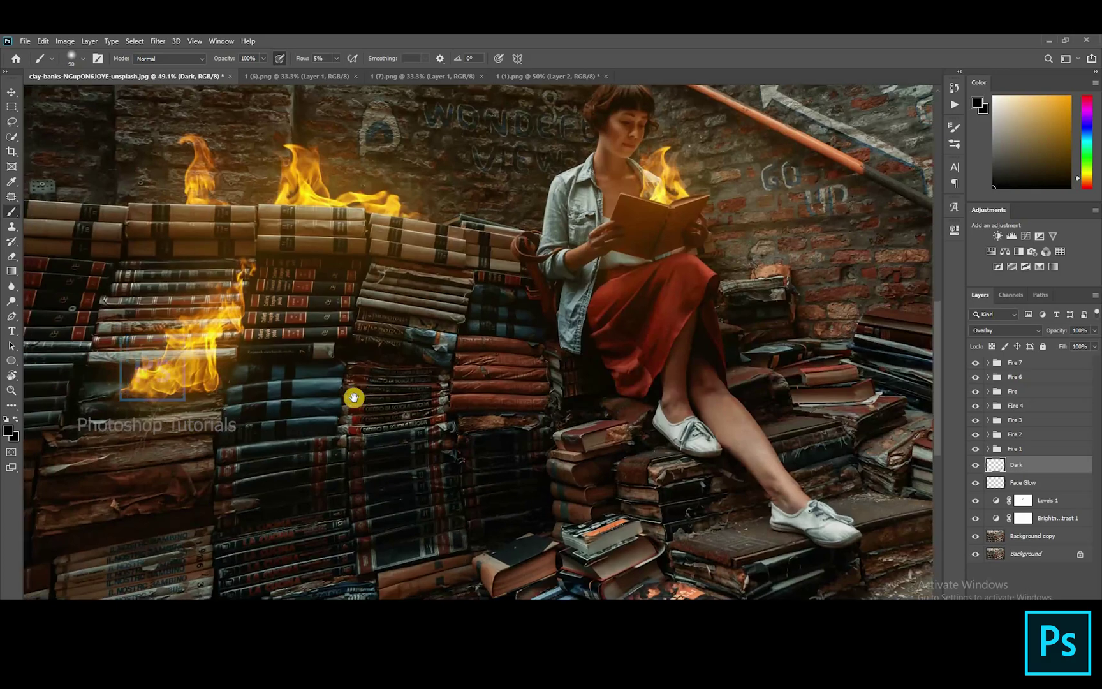
scroll(354, 397, up, 2)
mouse_move(358, 332)
mouse_down()
mouse_move(309, 344)
mouse_move(438, 321)
mouse_move(222, 311)
mouse_move(322, 341)
mouse_move(441, 355)
mouse_up()
drag(699, 469, 320, 264)
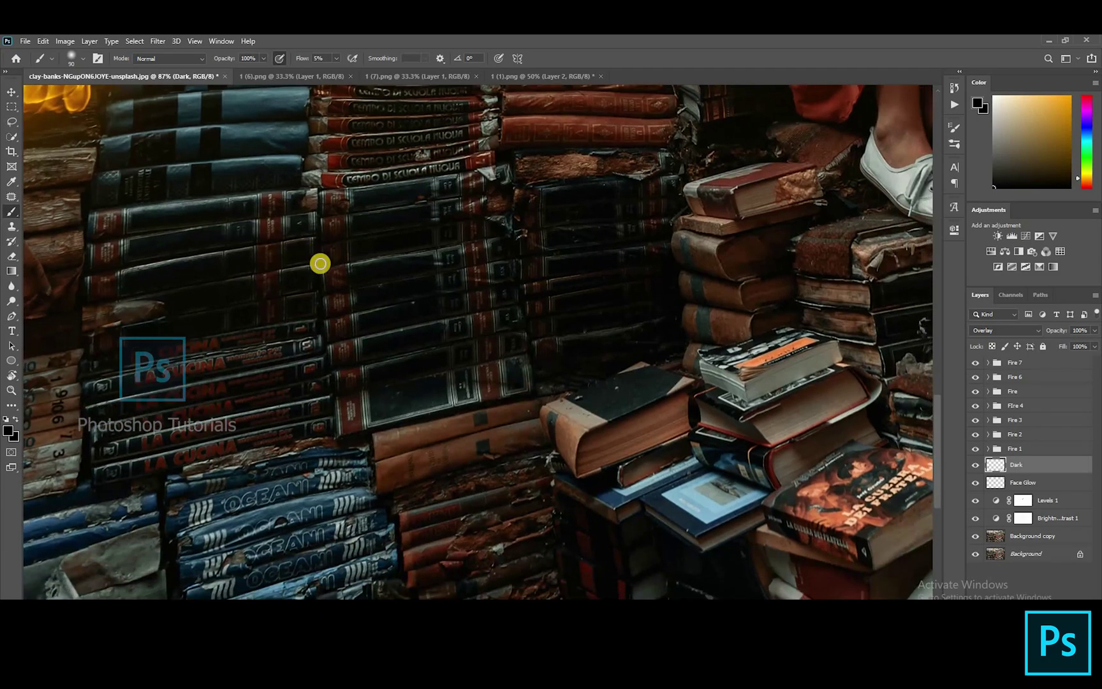
scroll(320, 263, down, 3)
scroll(352, 158, up, 3)
key(r)
mouse_move(397, 186)
mouse_down()
mouse_move(542, 354)
mouse_move(525, 307)
mouse_up()
mouse_move(587, 242)
mouse_down()
mouse_move(474, 376)
mouse_move(563, 276)
mouse_move(499, 355)
mouse_move(547, 284)
mouse_move(538, 317)
mouse_move(632, 189)
mouse_move(498, 352)
mouse_move(527, 337)
mouse_move(431, 461)
mouse_move(530, 344)
mouse_move(601, 226)
mouse_up()
key(bracketright)
key(bracketright)
key(bracketright)
key(bracketright)
key(bracketleft)
key(bracketleft)
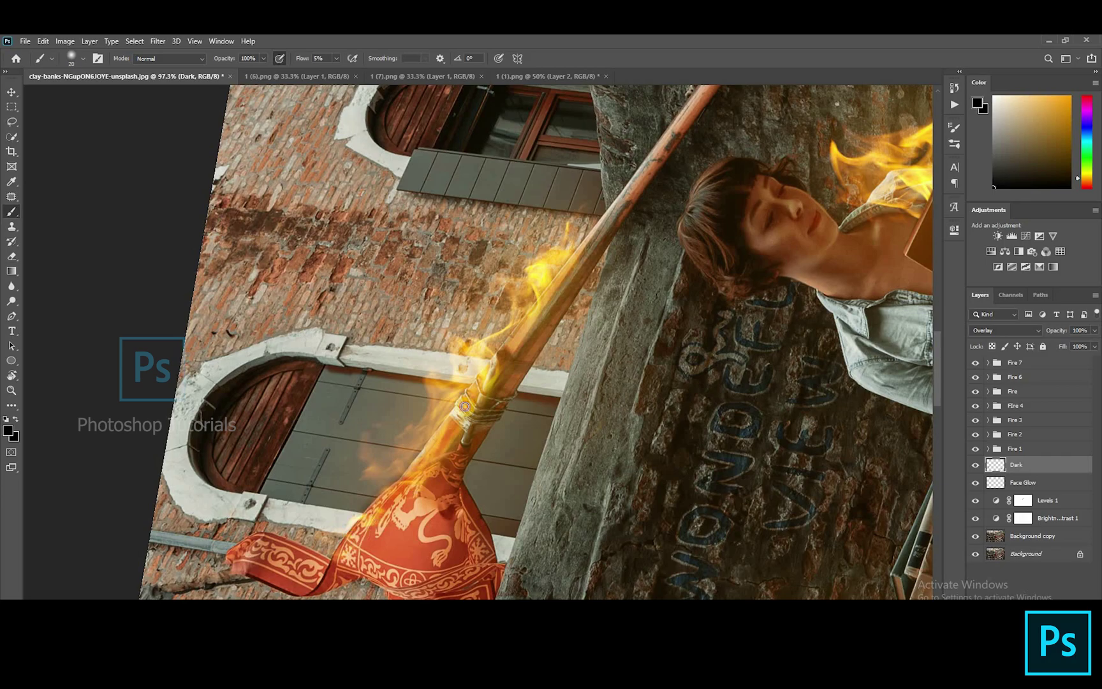
key(bracketright)
key(bracketright)
key(bracketright)
key(bracketright)
mouse_move(440, 477)
mouse_down()
mouse_move(368, 582)
mouse_move(444, 584)
mouse_move(428, 506)
mouse_move(470, 575)
mouse_move(454, 549)
mouse_move(468, 512)
mouse_move(413, 569)
mouse_up()
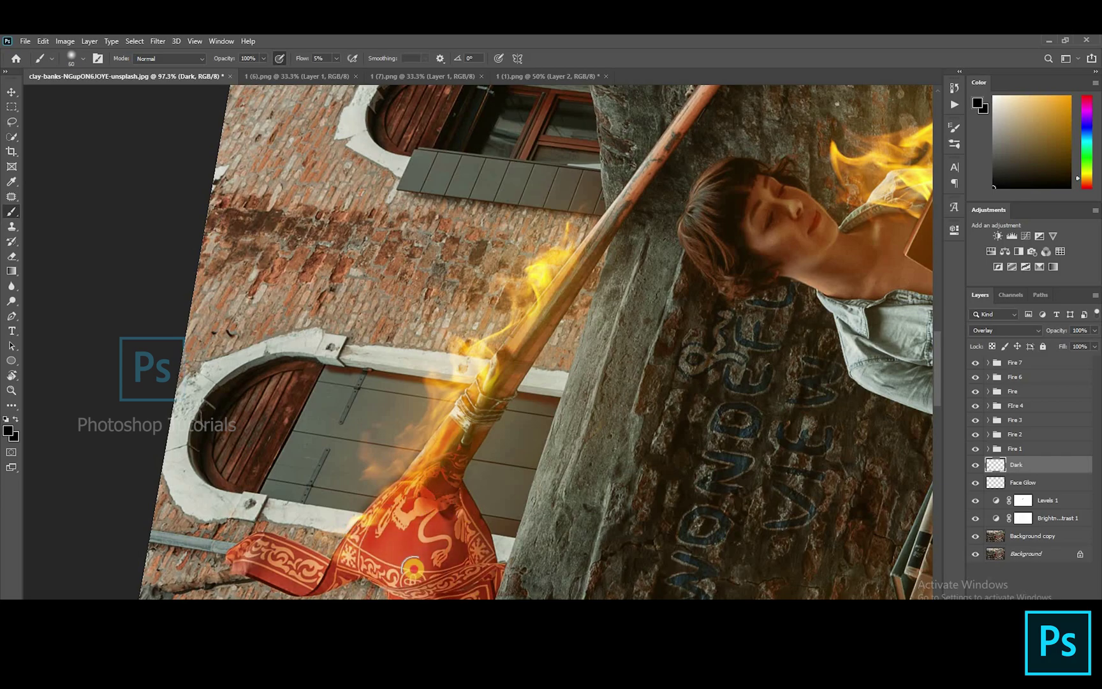
scroll(531, 324, down, 5)
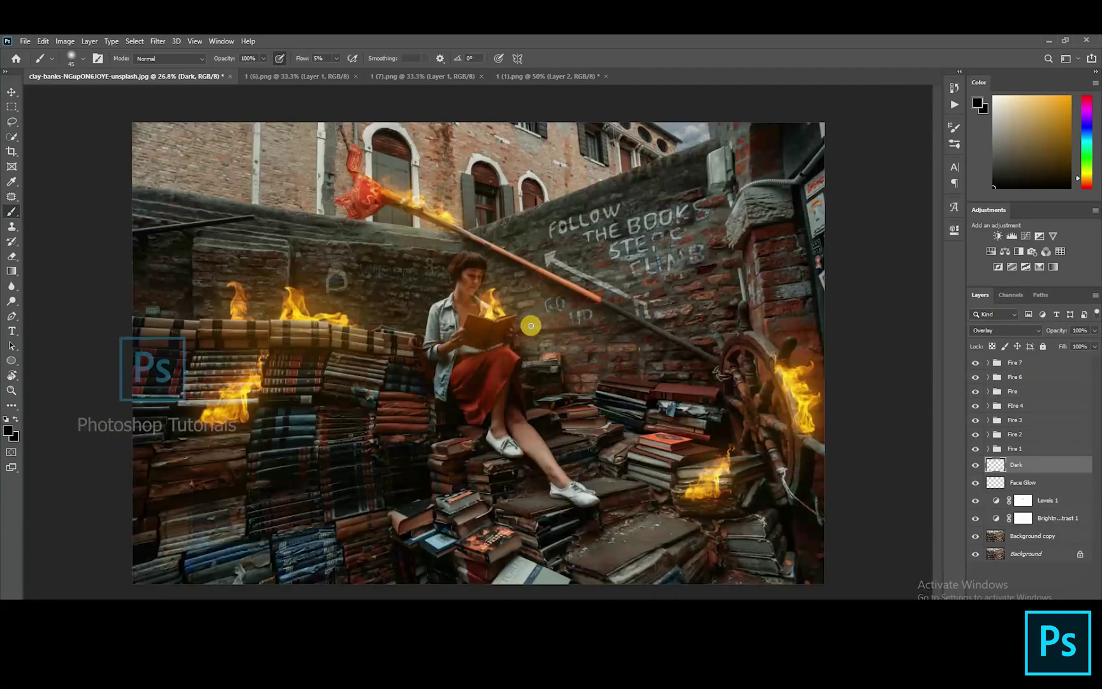
- Add a new layer directly above Background copy
click(1036, 578)
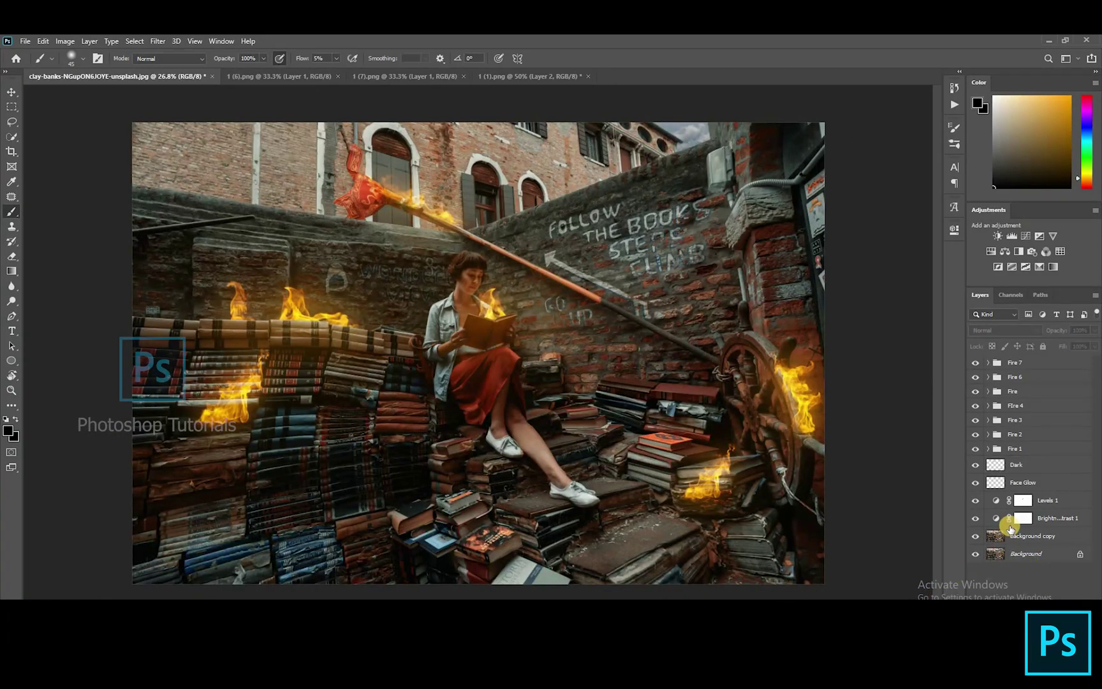
click(1051, 534)
click(1067, 606)
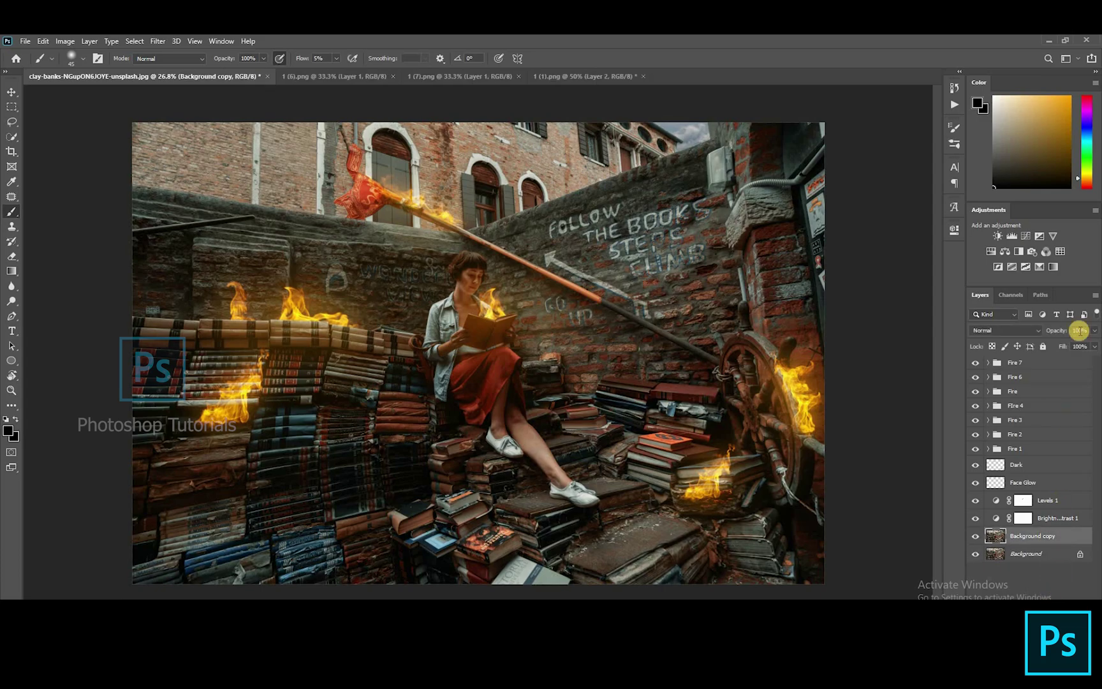
- Paint black at 1% flow with a 1500 px soft brush around the photo's outer areas on the new layer
drag(335, 59, 331, 67)
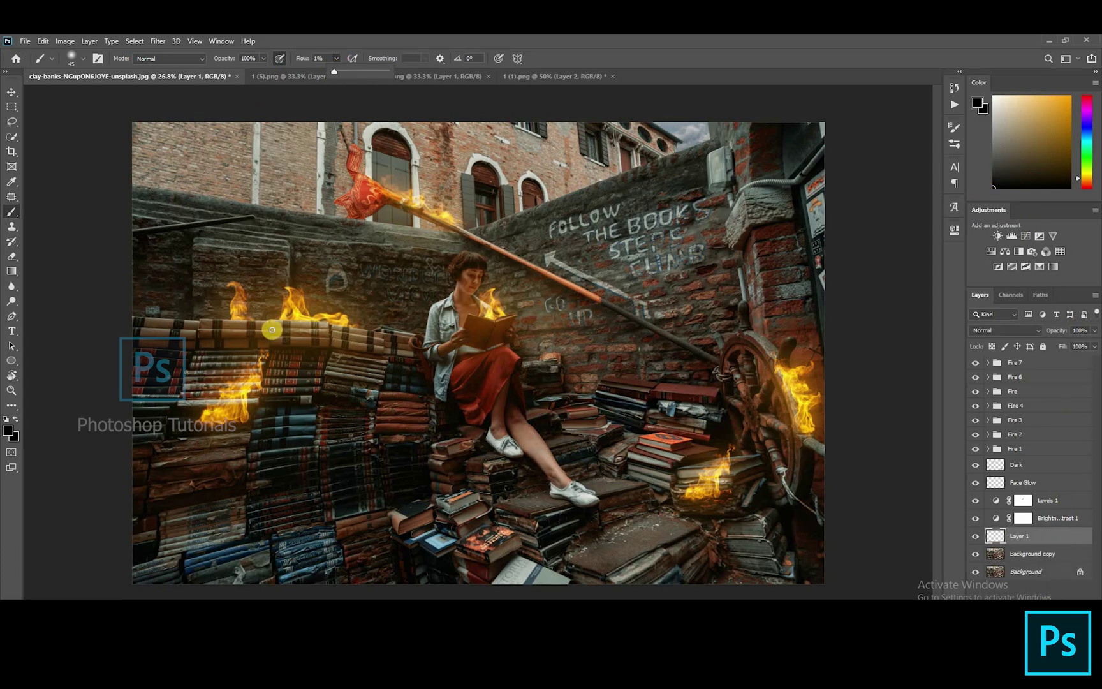
key(bracketright)
key(bracketright)
key(bracketright)
key(bracketright)
key(bracketright)
key(bracketright)
key(bracketright)
key(bracketright)
key(bracketright)
key(bracketright)
key(bracketright)
key(bracketright)
key(bracketright)
key(bracketright)
key(bracketright)
key(bracketright)
key(bracketright)
key(bracketright)
key(bracketright)
key(bracketright)
mouse_move(178, 198)
mouse_down()
mouse_move(168, 156)
mouse_move(912, 158)
mouse_move(754, 174)
mouse_move(120, 182)
mouse_up()
key(bracketright)
key(bracketright)
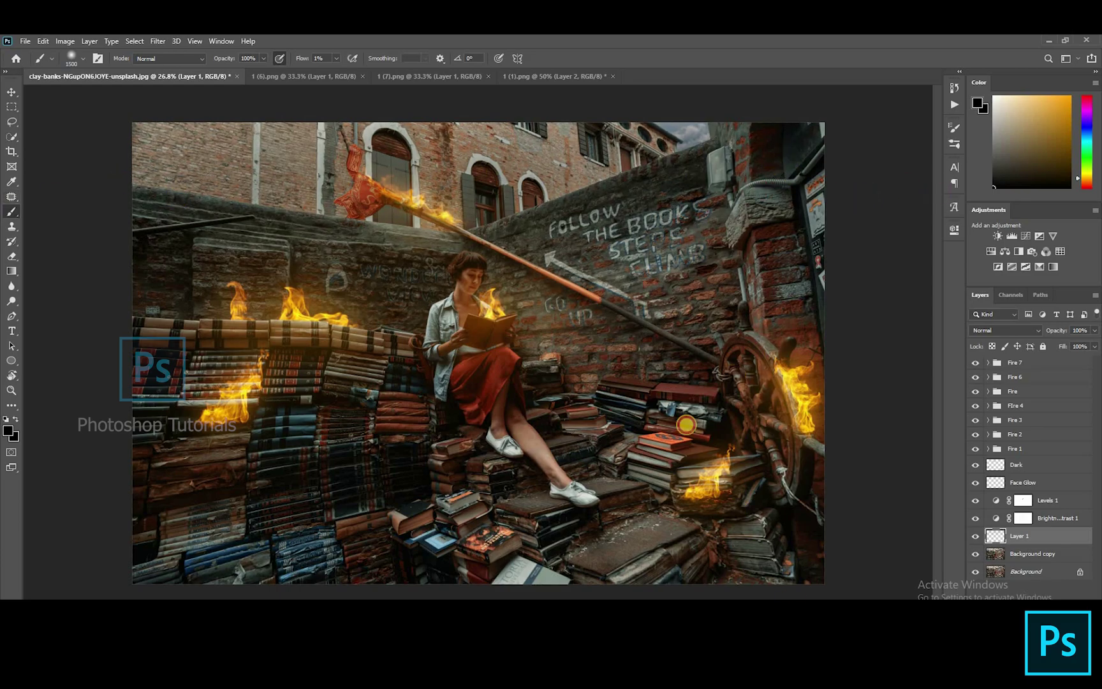
mouse_move(85, 519)
mouse_down()
mouse_move(151, 457)
mouse_move(171, 212)
mouse_move(264, 397)
mouse_move(345, 492)
mouse_move(150, 194)
mouse_move(670, 420)
mouse_move(758, 245)
mouse_move(407, 466)
mouse_up()
mouse_move(181, 133)
mouse_down()
mouse_move(374, 170)
mouse_move(901, 136)
mouse_move(660, 572)
mouse_move(798, 567)
mouse_up()
- Set the new vignette layer's blend mode to Overlay and rename it Dark 2
click(1015, 330)
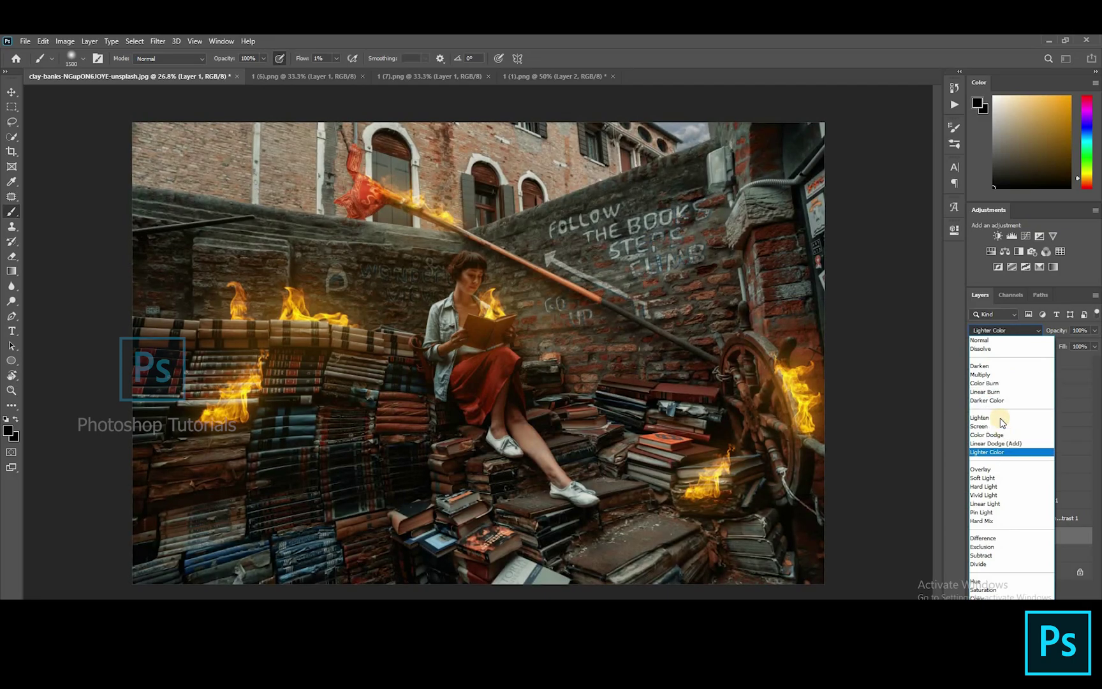
click(996, 374)
click(1015, 330)
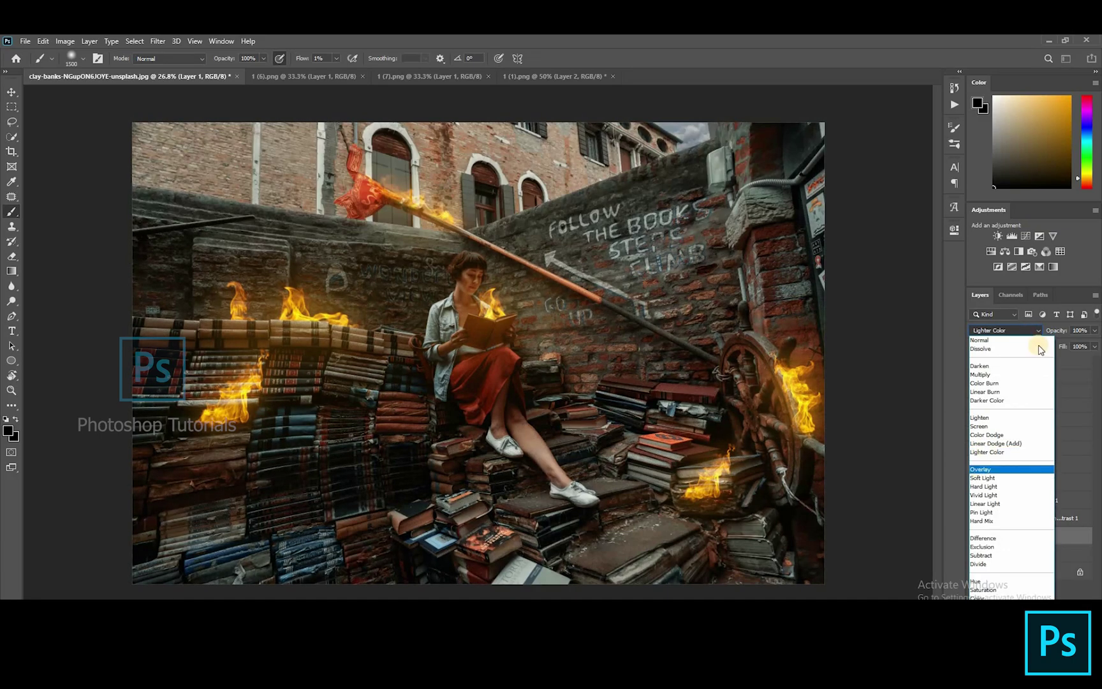
click(995, 461)
drag(1056, 331, 1098, 357)
ctrl+click(989, 537)
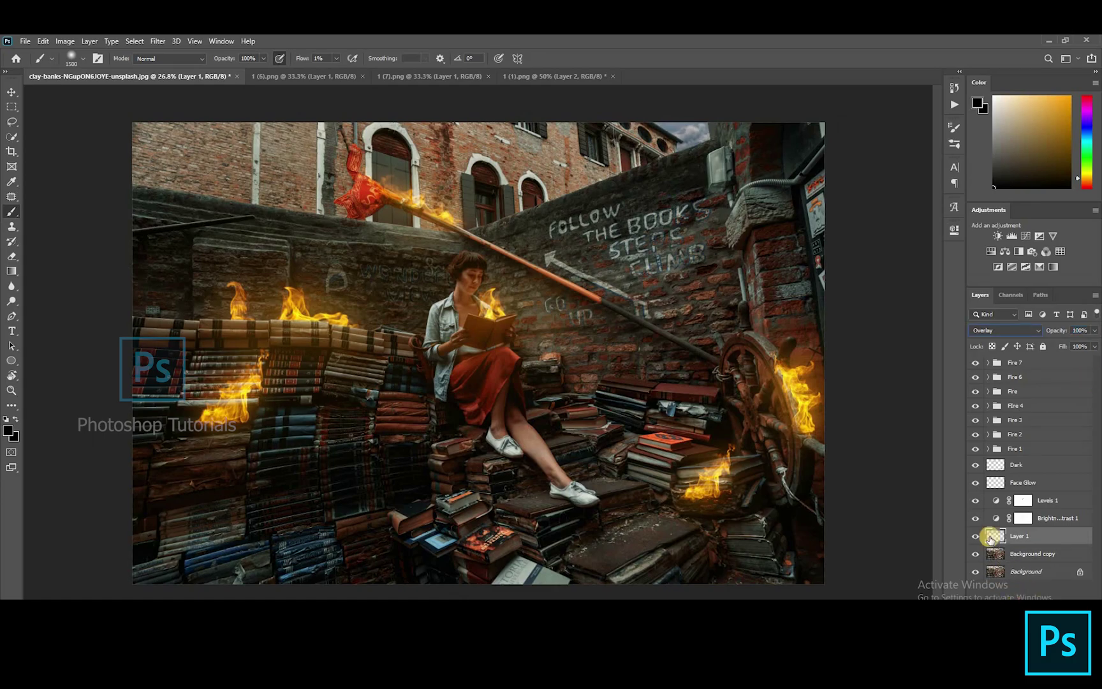
- Add a Selective Color adjustment named over all tone above Fire 7 and tune its Reds, with Cyan -26% and Magenta -12%
click(1042, 267)
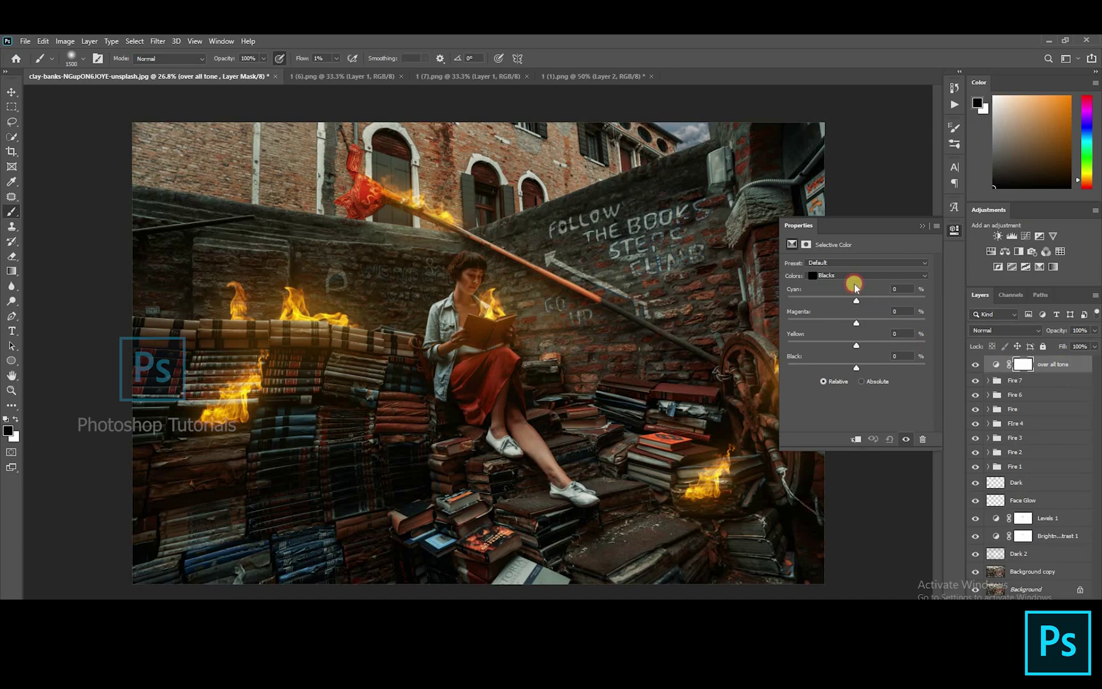
click(855, 276)
click(856, 285)
mouse_move(860, 319)
mouse_down()
mouse_move(845, 318)
mouse_move(849, 328)
mouse_up()
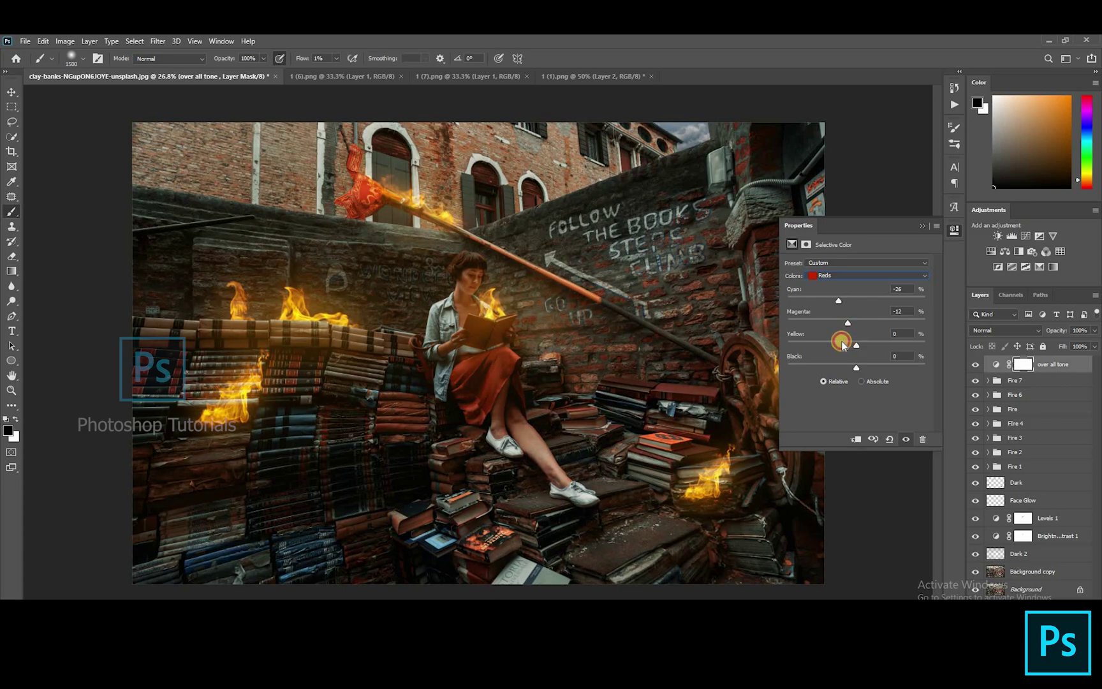
drag(867, 345, 861, 371)
- Adjust a further colour range and set Neutrals to Cyan -4%, Magenta +2%, Yellow +2% and Black +10% in the Selective Color adjustment
click(861, 272)
click(853, 298)
drag(860, 323, 847, 344)
click(868, 275)
click(855, 352)
drag(857, 324, 859, 368)
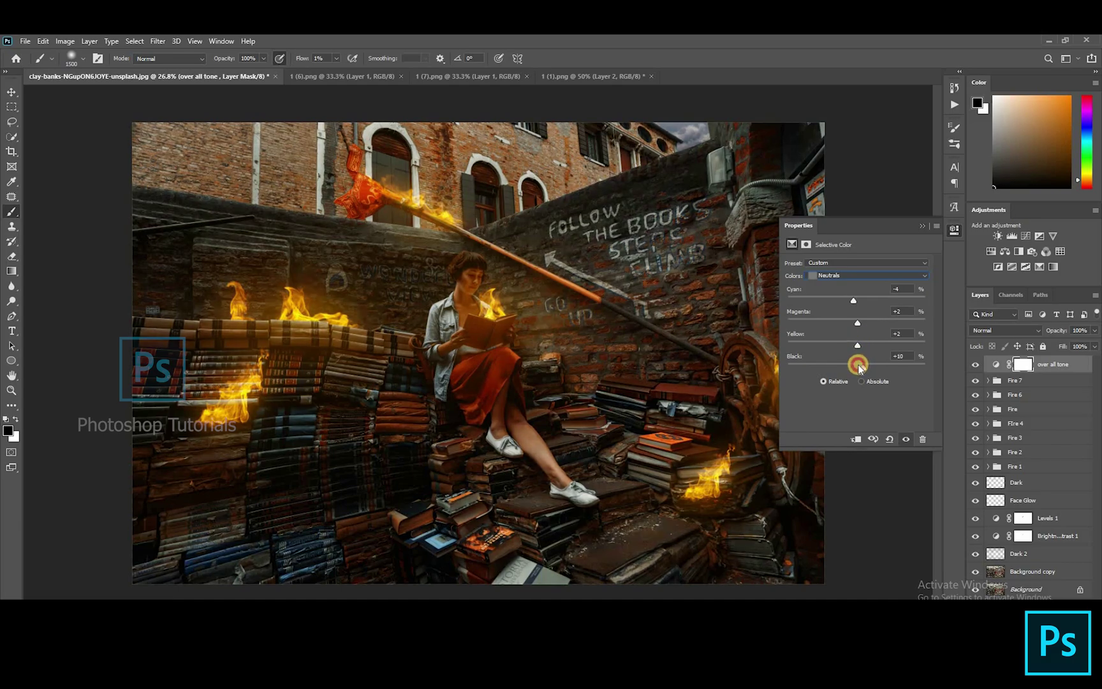
- Set the Selective Color Blacks to Cyan -4%, Magenta -2%, Yellow -7% and Black +2%
click(873, 276)
click(865, 287)
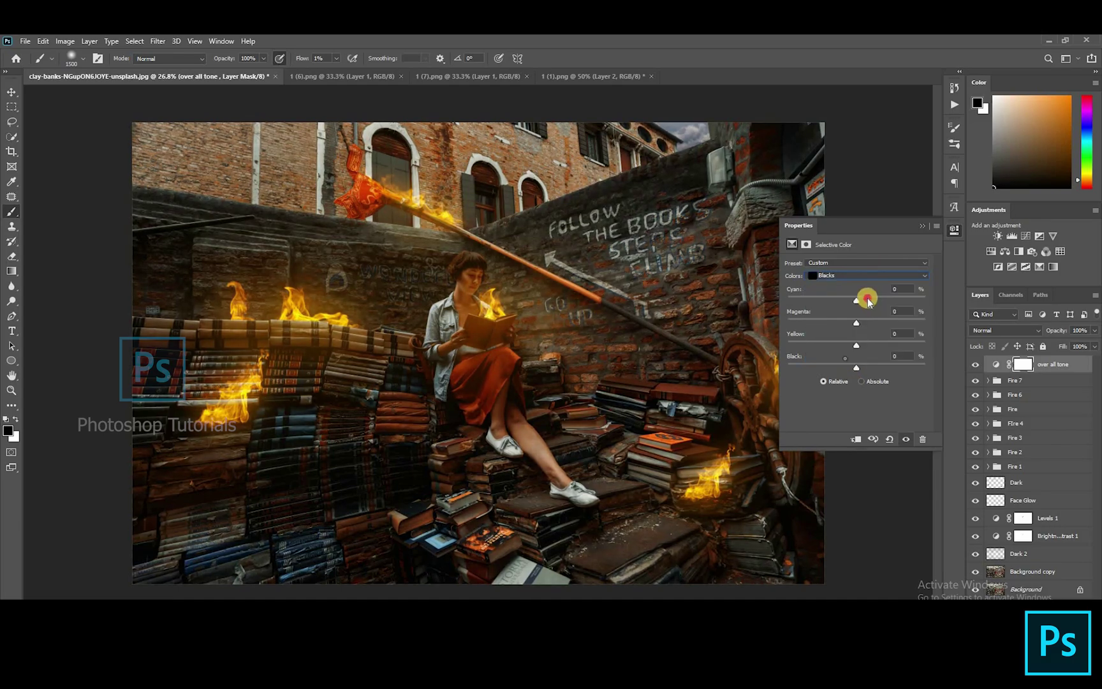
drag(859, 299, 857, 306)
drag(859, 324, 857, 323)
drag(856, 345, 858, 346)
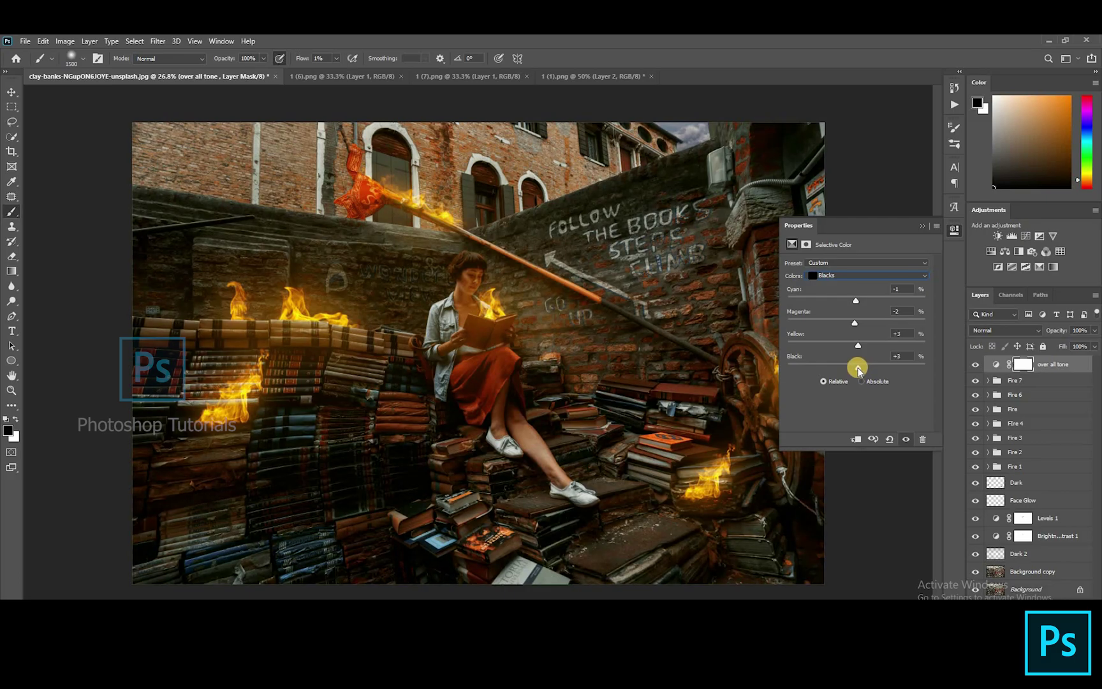
drag(858, 368, 852, 347)
click(858, 324)
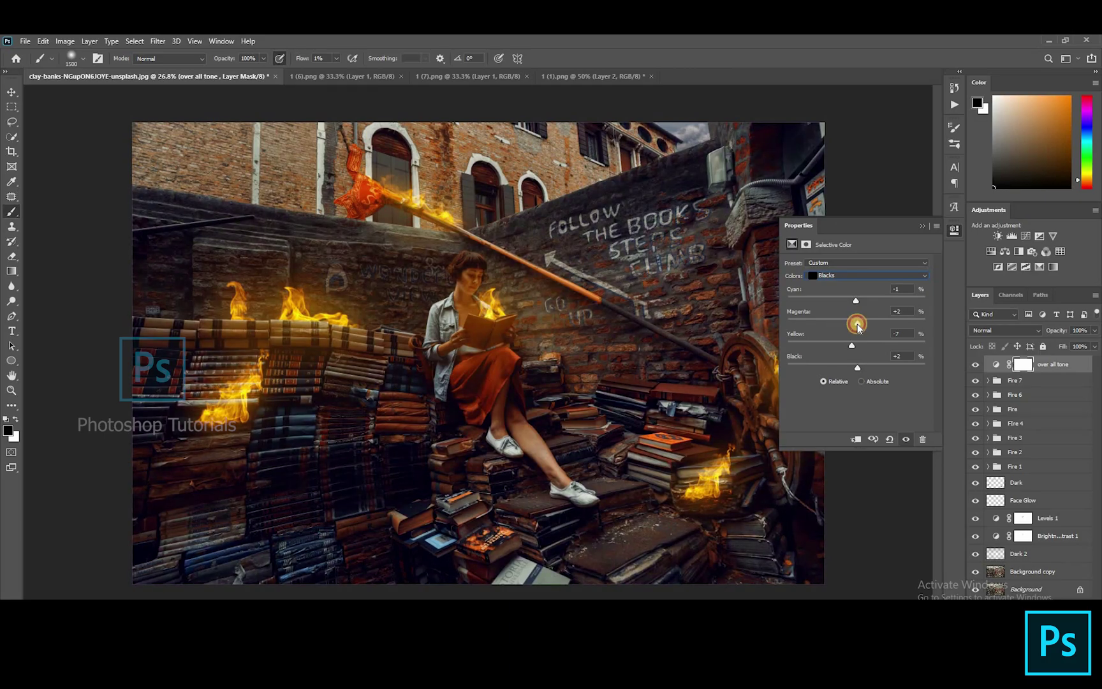
drag(856, 326, 854, 324)
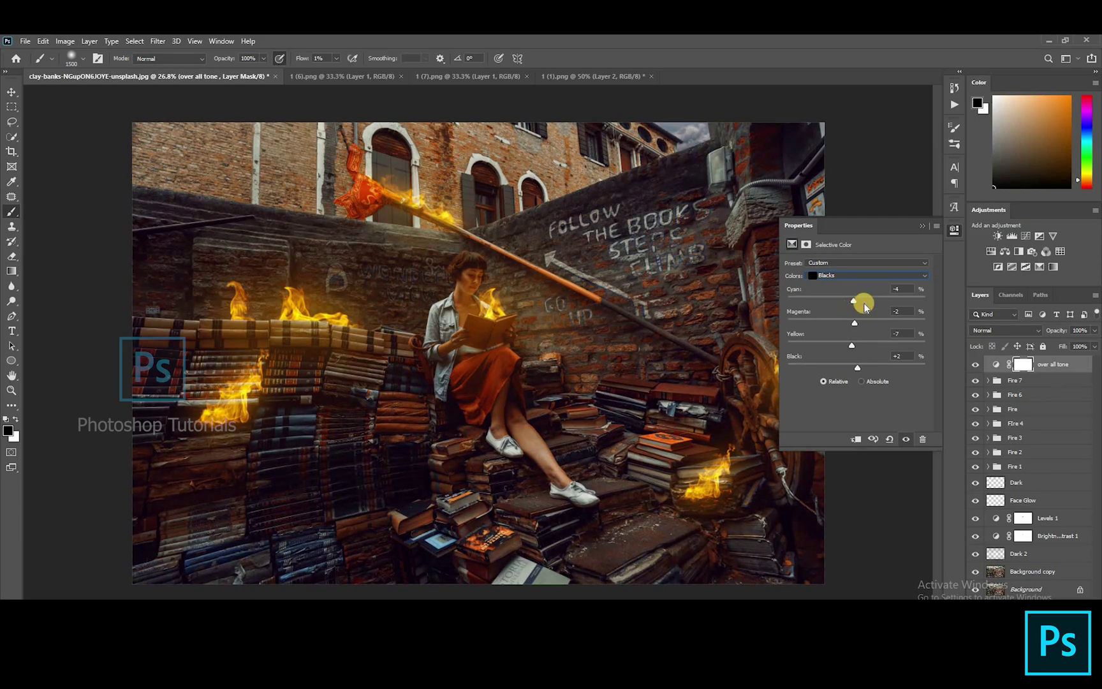
click(853, 356)
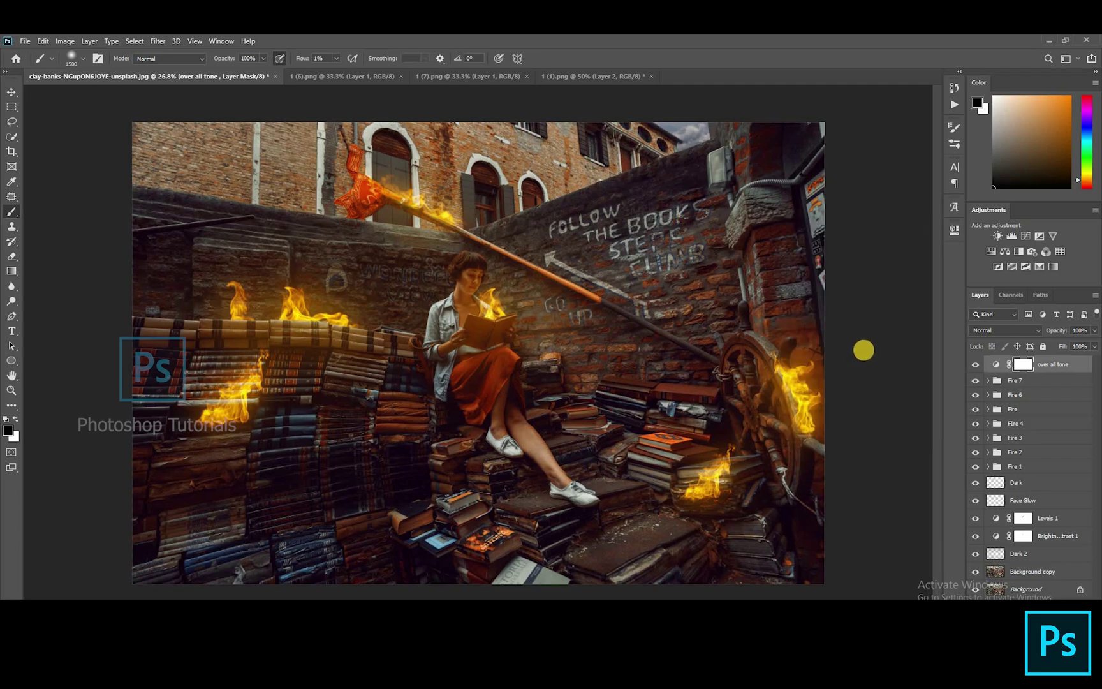
- Select the painted word FOLLOW on the wall in Background copy with Quick Selection, subtracting the spill around the letters
key(v)
click(883, 360)
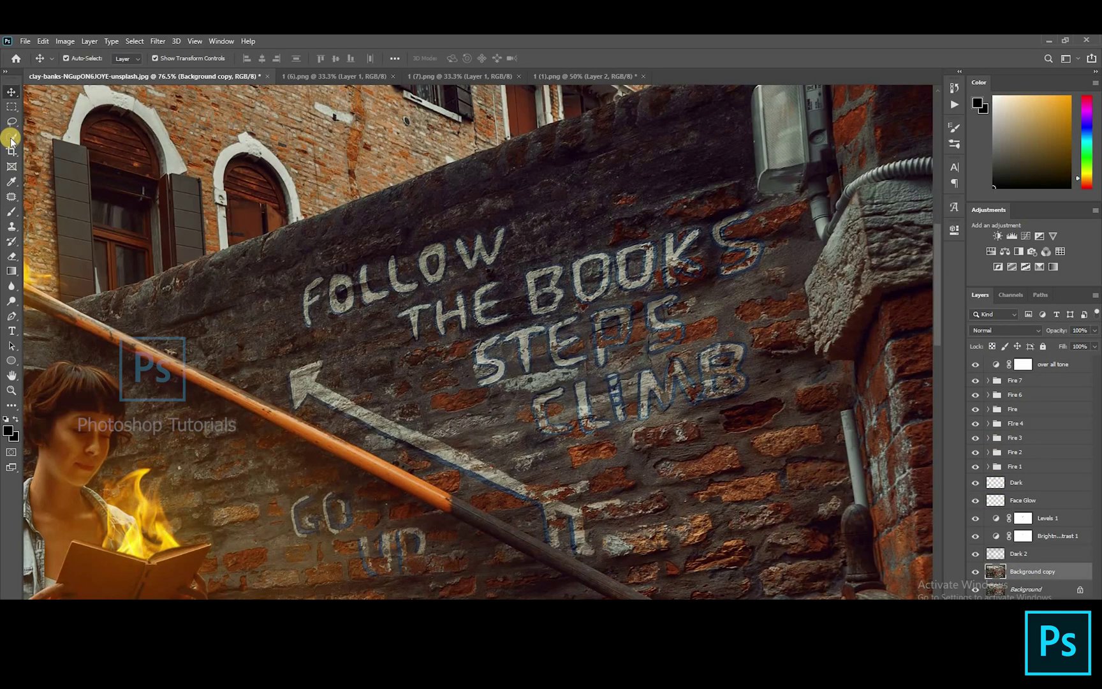
click(11, 137)
scroll(294, 298, up, 5)
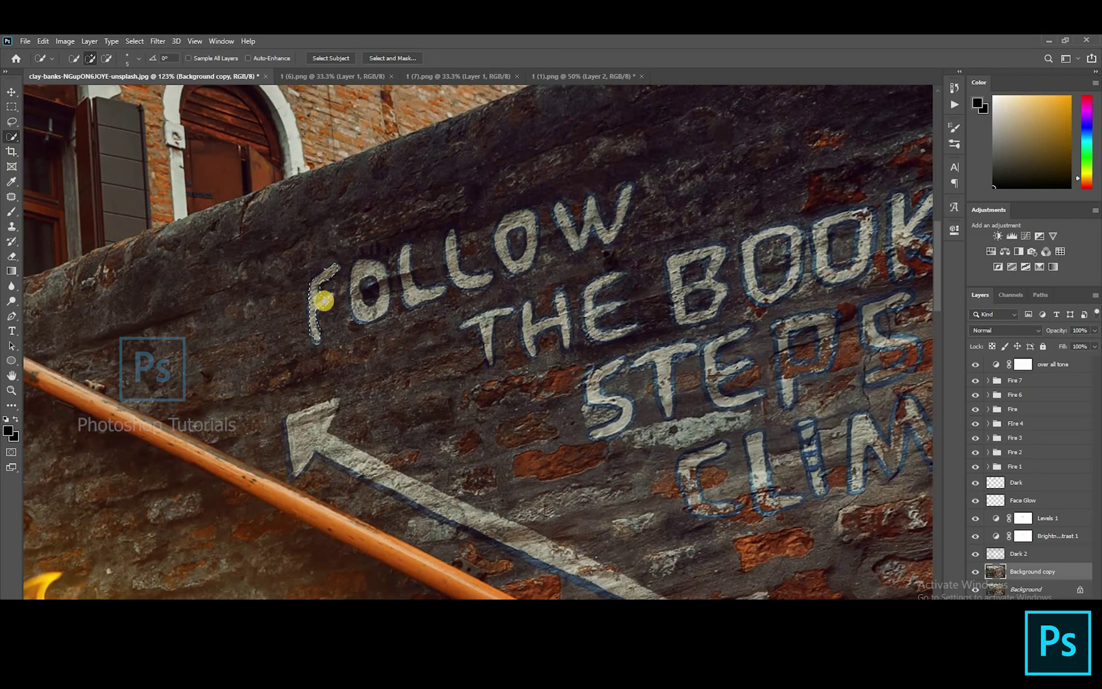
key(alt)
drag(434, 309, 405, 254)
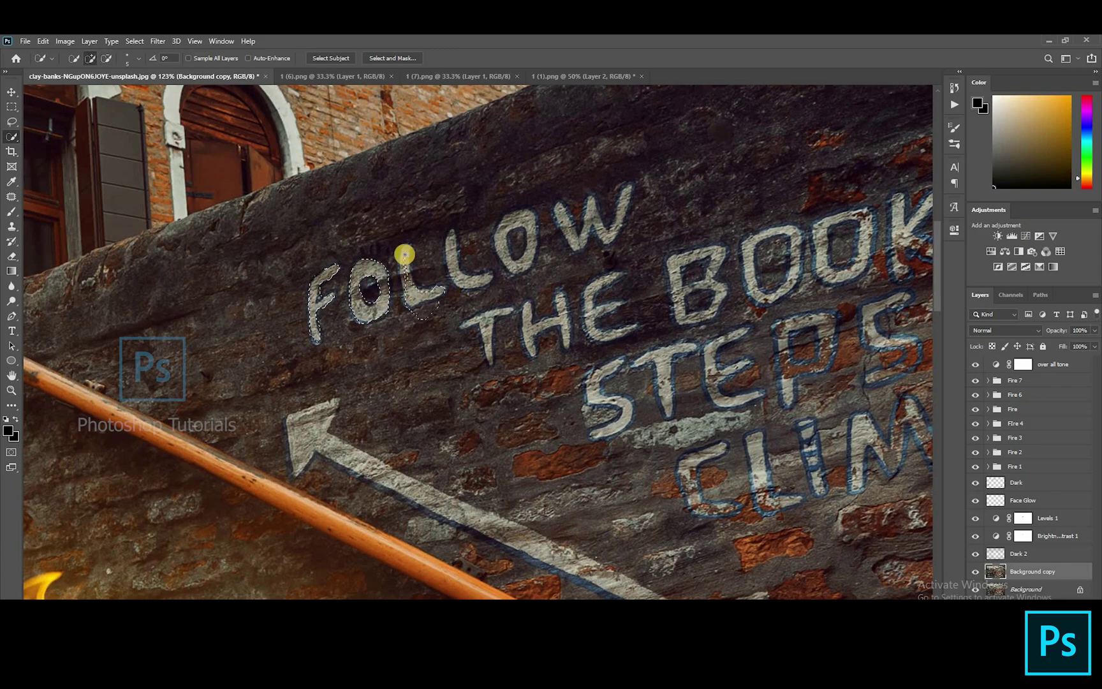
key(alt)
mouse_move(441, 317)
mouse_down()
mouse_move(411, 310)
mouse_move(416, 320)
mouse_up()
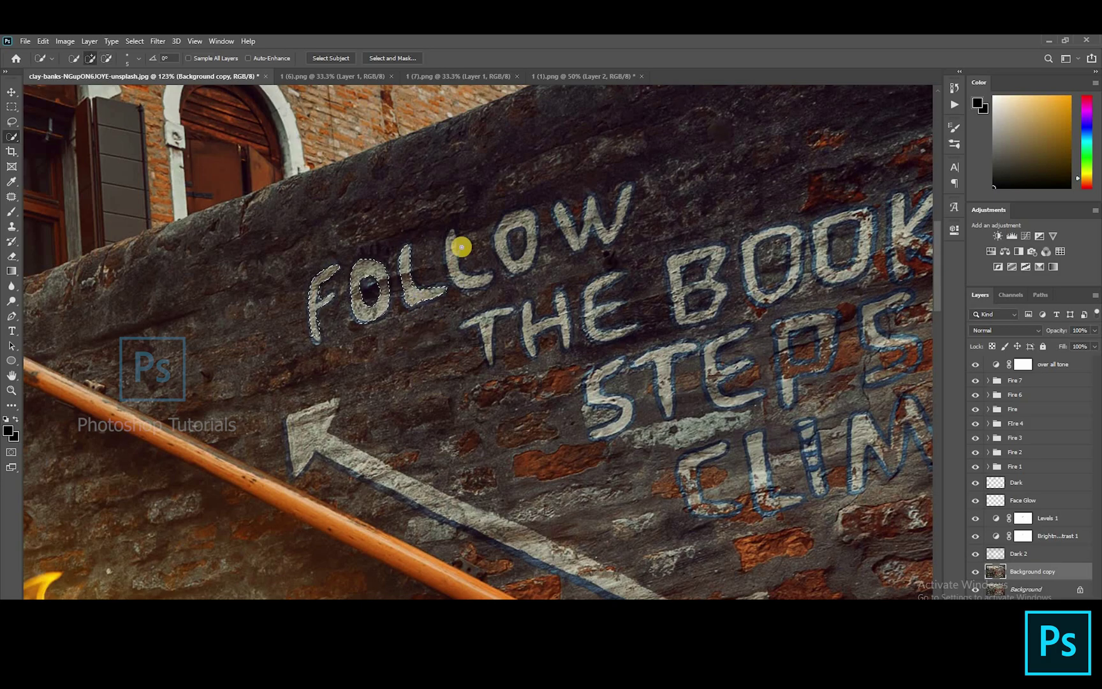
mouse_move(491, 275)
mouse_down()
mouse_move(505, 239)
mouse_move(517, 239)
mouse_move(517, 253)
mouse_up()
key(alt)
mouse_move(559, 218)
mouse_down()
mouse_move(583, 239)
mouse_move(563, 209)
mouse_move(629, 214)
mouse_up()
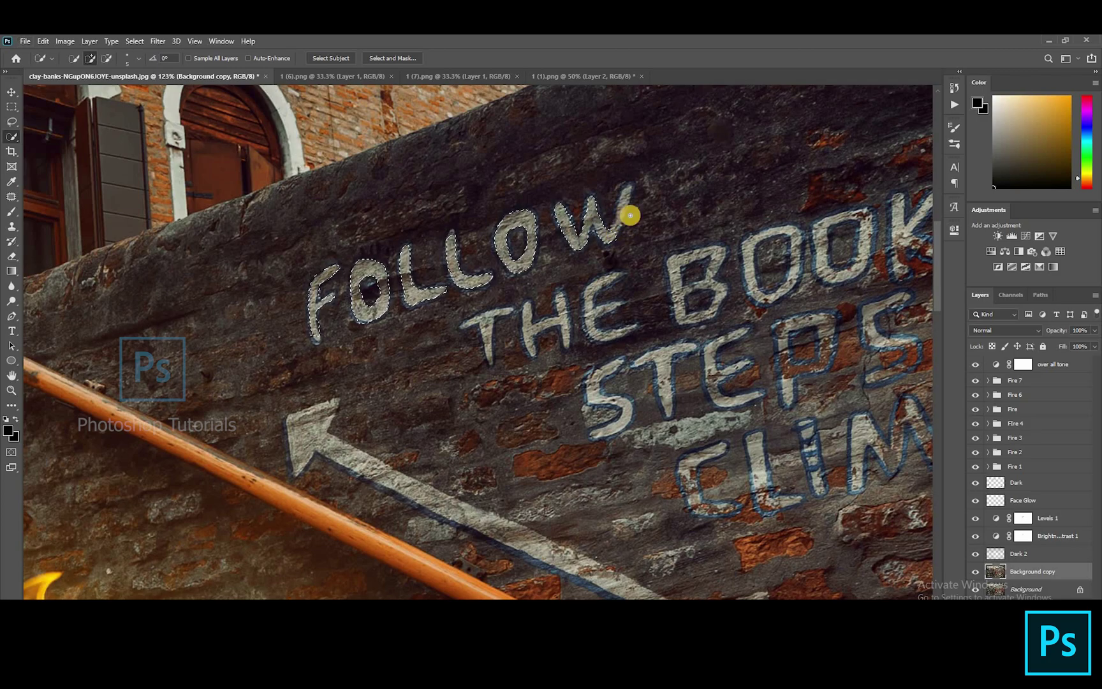
drag(389, 284, 352, 274)
- Add the painted words THE BOOKS on the wall to the selection
scroll(352, 275, right, 3)
scroll(351, 275, down, 1)
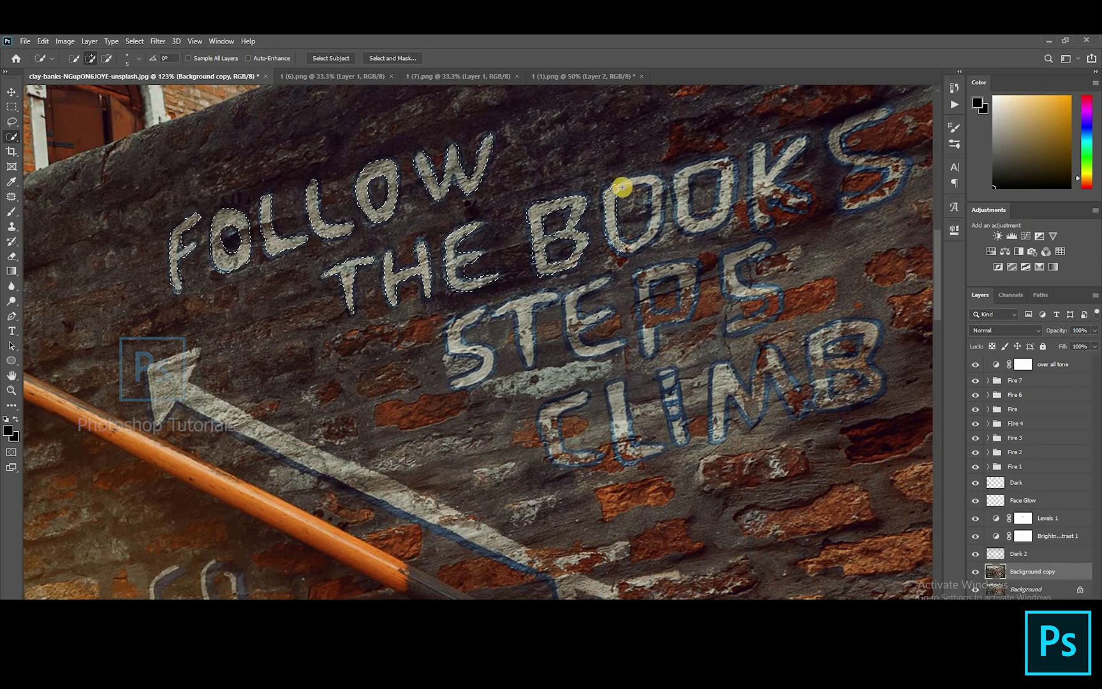
mouse_move(694, 188)
mouse_down()
mouse_move(730, 197)
mouse_move(716, 163)
mouse_move(705, 190)
mouse_up()
drag(759, 224, 792, 202)
drag(855, 133, 844, 138)
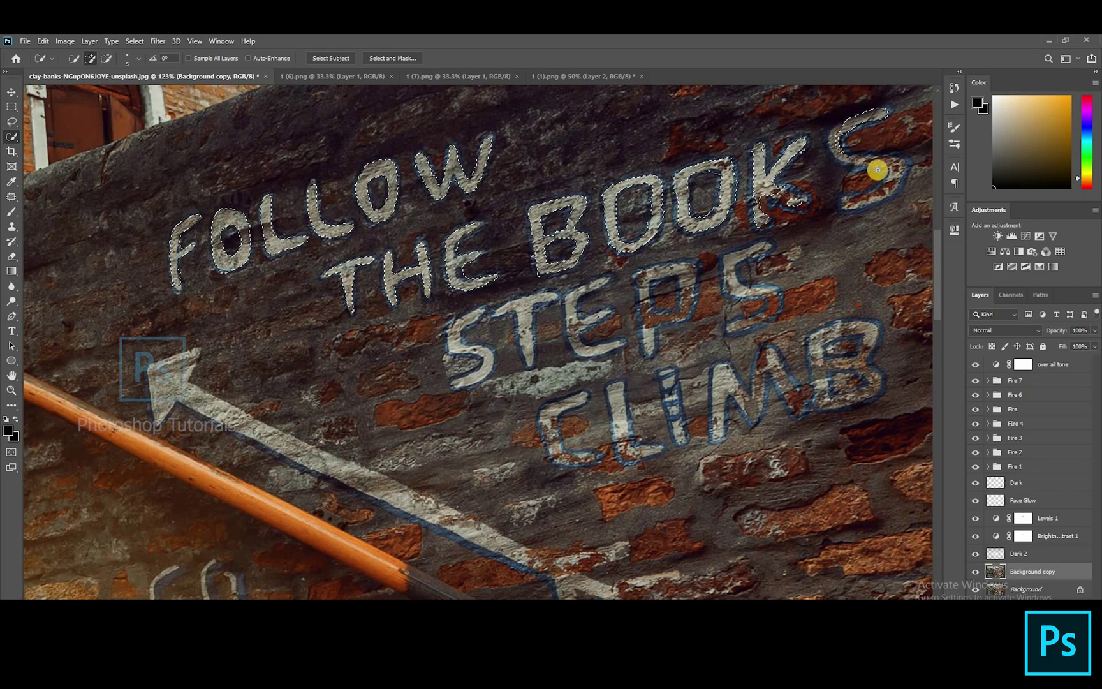
mouse_move(895, 167)
mouse_down()
mouse_move(889, 195)
mouse_move(856, 206)
mouse_up()
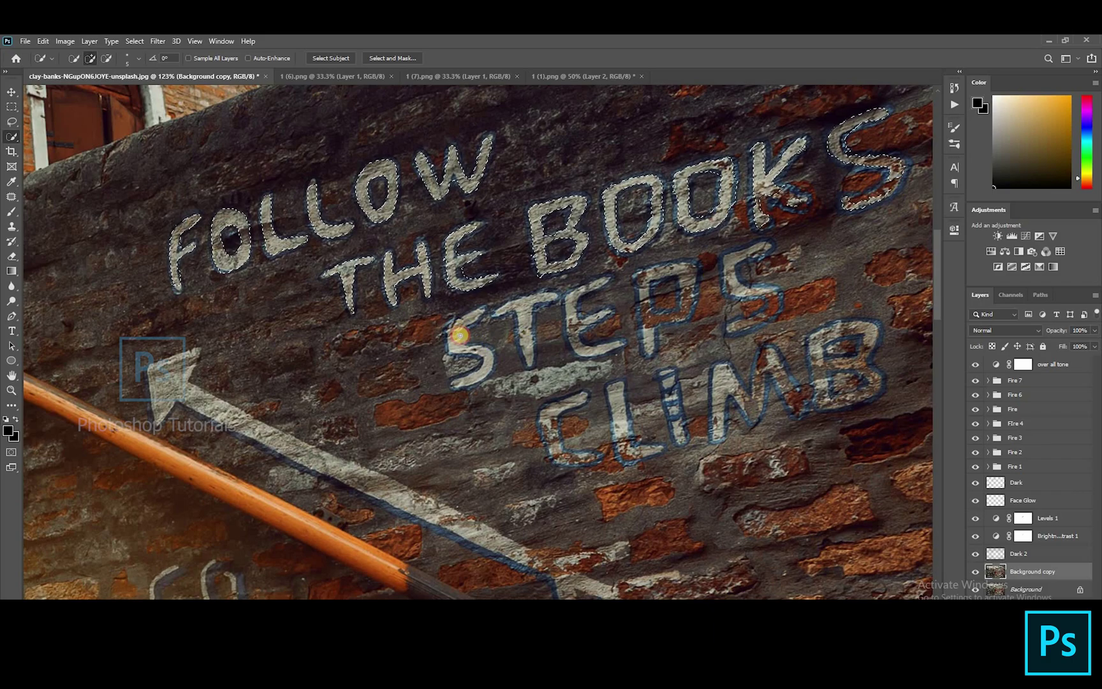
- Extend the selection over the painted letters of STEPS, subtracting the surrounding wall
drag(465, 344, 488, 370)
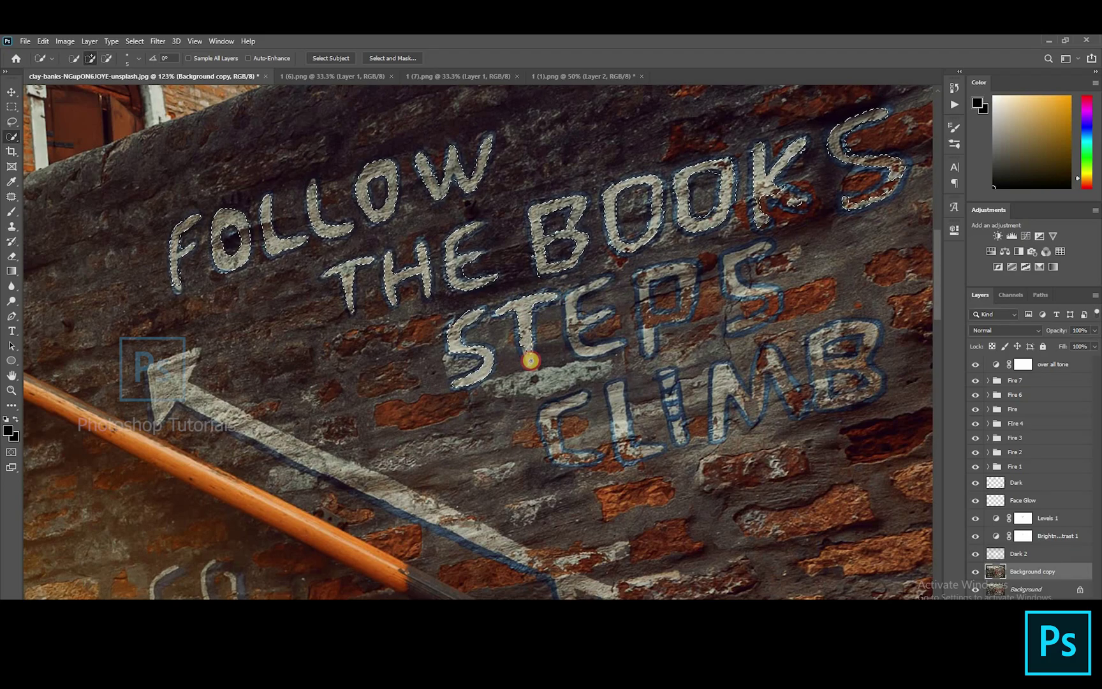
click(620, 346)
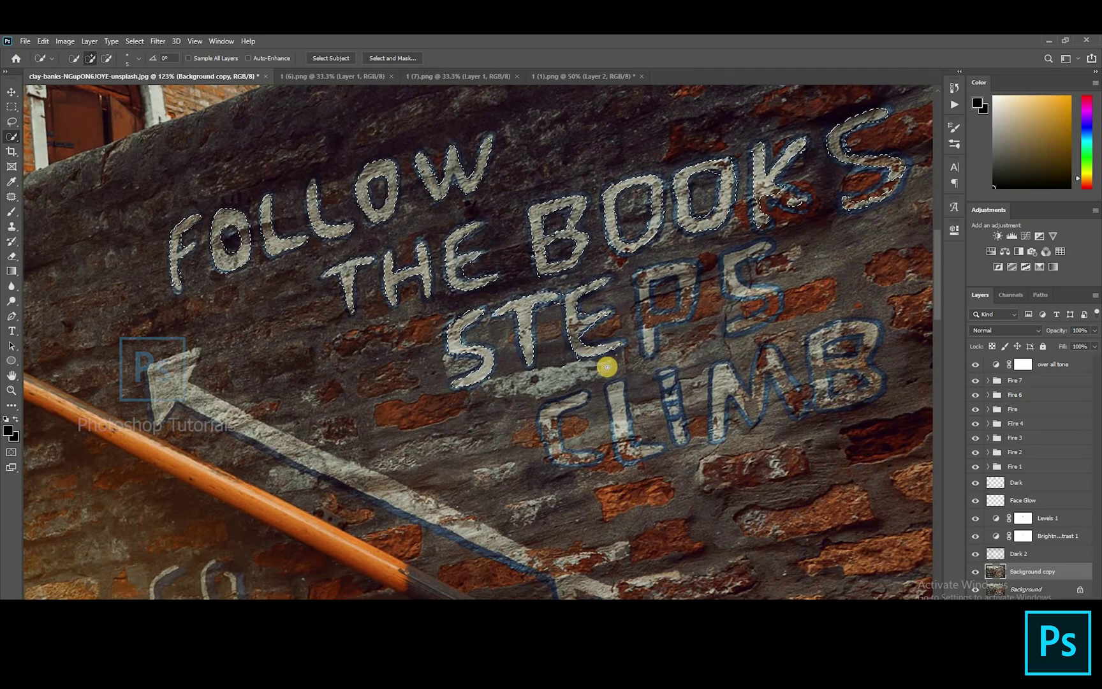
drag(580, 362, 554, 370)
key(alt)
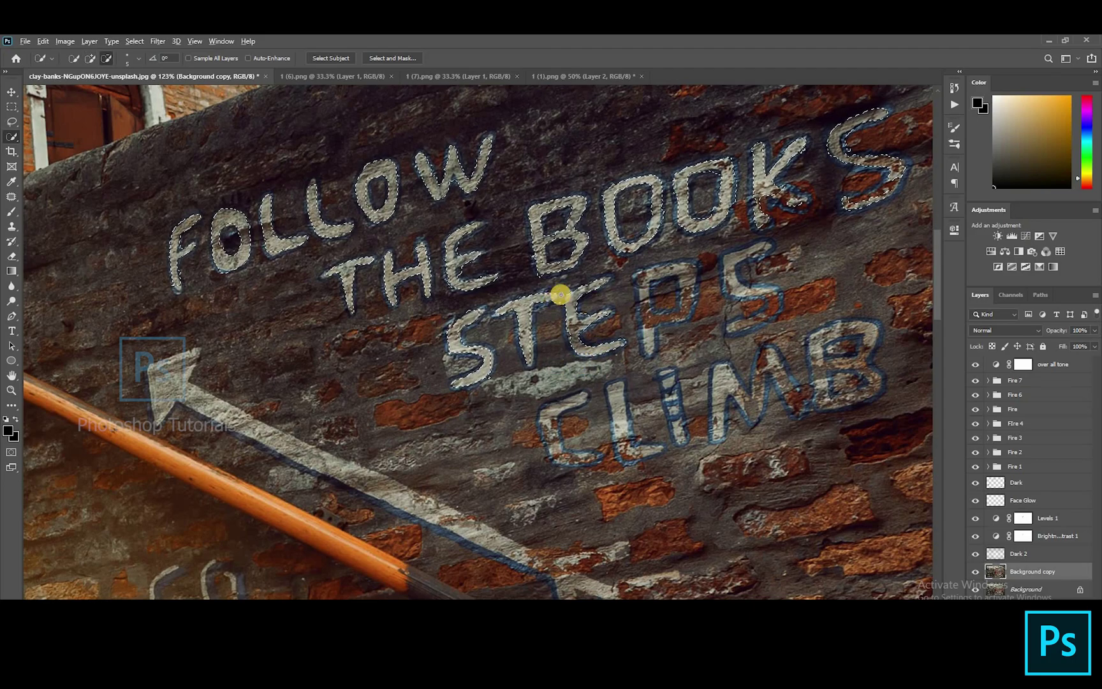
drag(691, 276, 647, 291)
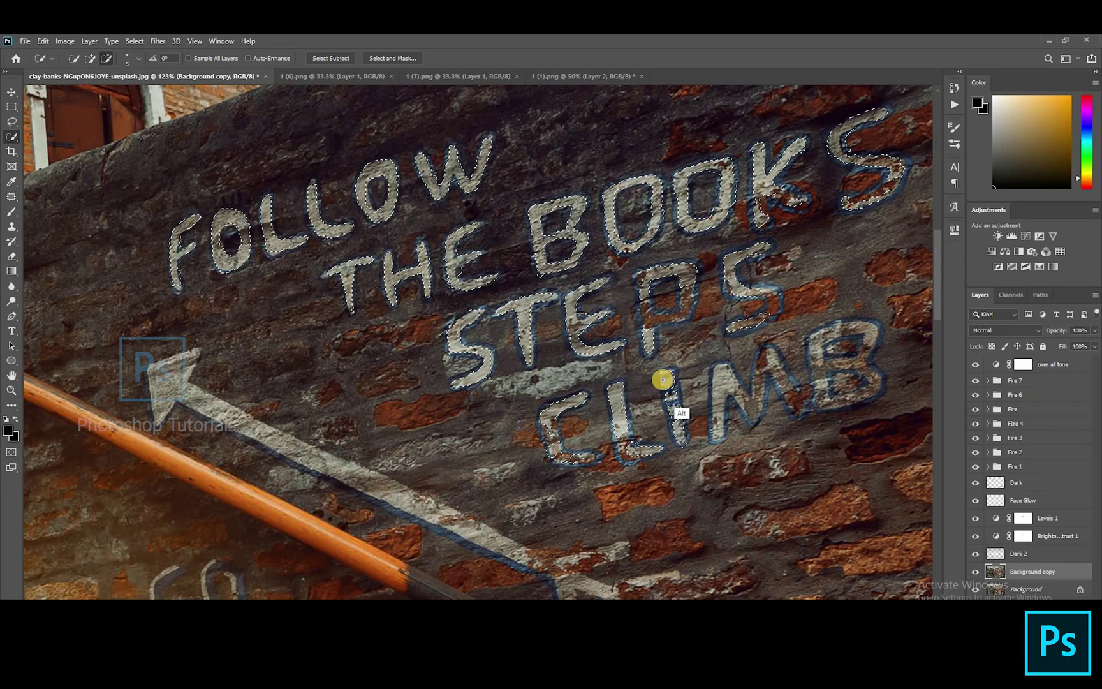
- Add the remaining letters of the painted word CLIMB to the selection and subtract the excess wall areas
drag(737, 389, 724, 404)
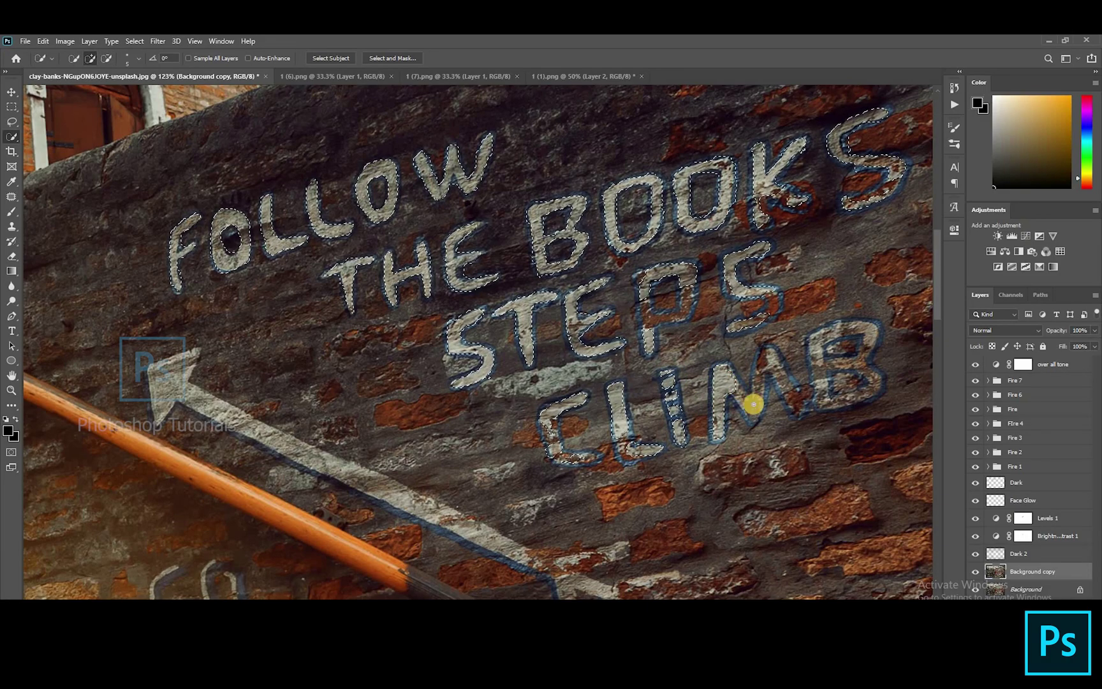
key(alt)
drag(820, 343, 870, 334)
mouse_move(861, 395)
mouse_down()
mouse_move(849, 386)
mouse_move(866, 382)
mouse_move(856, 391)
mouse_move(847, 364)
mouse_move(836, 374)
mouse_move(834, 348)
mouse_move(844, 344)
mouse_move(834, 352)
mouse_move(846, 370)
mouse_move(829, 357)
mouse_move(849, 357)
mouse_up()
key(alt)
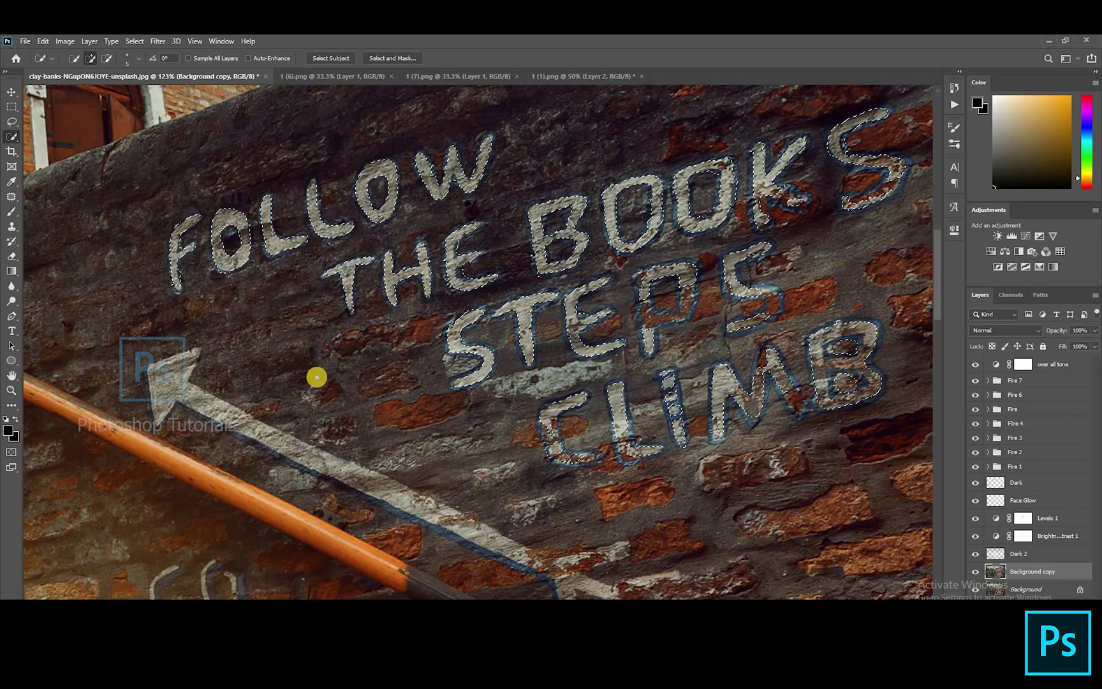
- Add the painted white arrow and the white marks at its tail end to the selection
scroll(317, 377, down, 3)
scroll(224, 403, up, 5)
mouse_move(217, 334)
mouse_down()
mouse_move(256, 398)
mouse_move(423, 457)
mouse_move(307, 272)
mouse_up()
mouse_move(500, 394)
mouse_down()
mouse_move(557, 402)
mouse_move(626, 394)
mouse_up()
drag(542, 351, 509, 217)
mouse_move(571, 296)
mouse_down()
mouse_move(527, 295)
mouse_move(541, 365)
mouse_move(539, 342)
mouse_move(545, 358)
mouse_move(604, 369)
mouse_move(585, 339)
mouse_move(593, 375)
mouse_move(591, 303)
mouse_move(595, 344)
mouse_up()
click(609, 381)
mouse_move(615, 288)
mouse_down()
mouse_move(669, 280)
mouse_move(609, 289)
mouse_up()
mouse_move(647, 360)
mouse_down()
mouse_move(649, 375)
mouse_move(688, 371)
mouse_up()
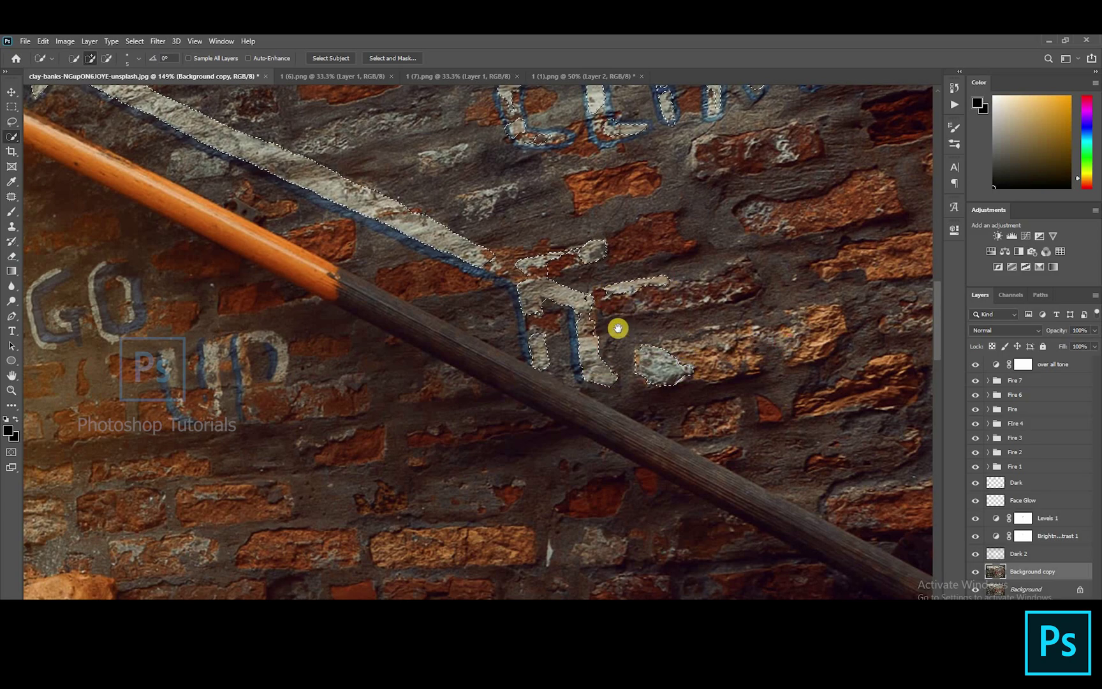
- Add the white strokes of the painted word GO to the selection, subtracting the spill along the letter edges
drag(32, 256, 259, 221)
scroll(268, 223, up, 3)
scroll(510, 253, up, 3)
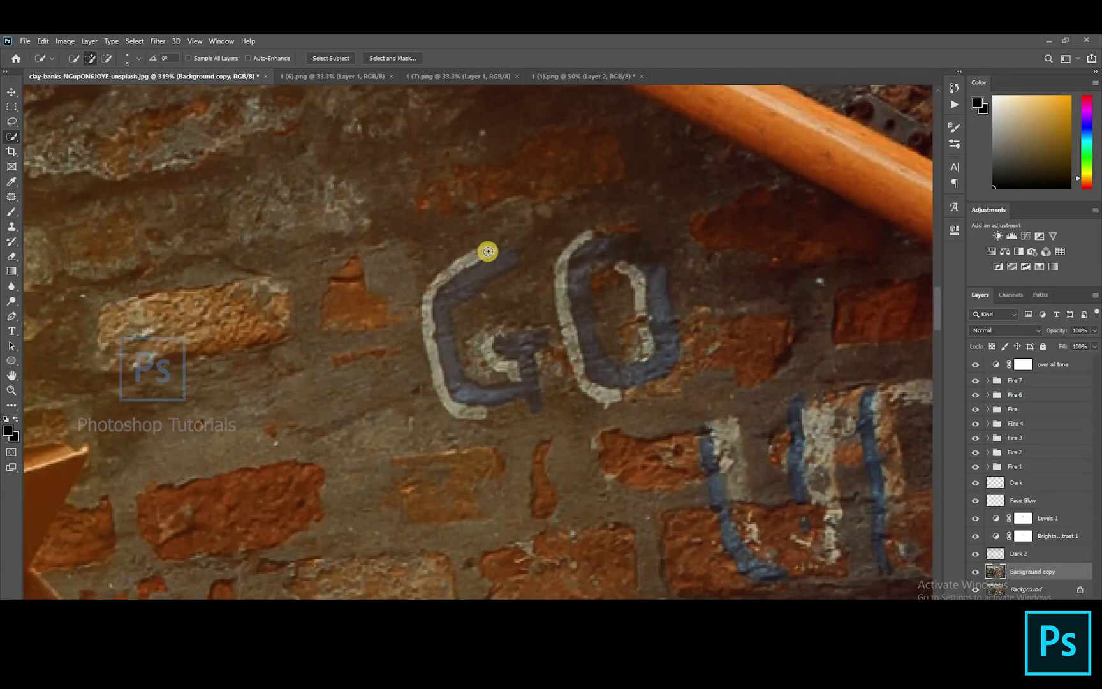
mouse_move(488, 251)
mouse_down()
mouse_move(426, 299)
mouse_move(436, 285)
mouse_move(438, 354)
mouse_move(426, 321)
mouse_move(467, 413)
mouse_up()
scroll(467, 412, up, 1)
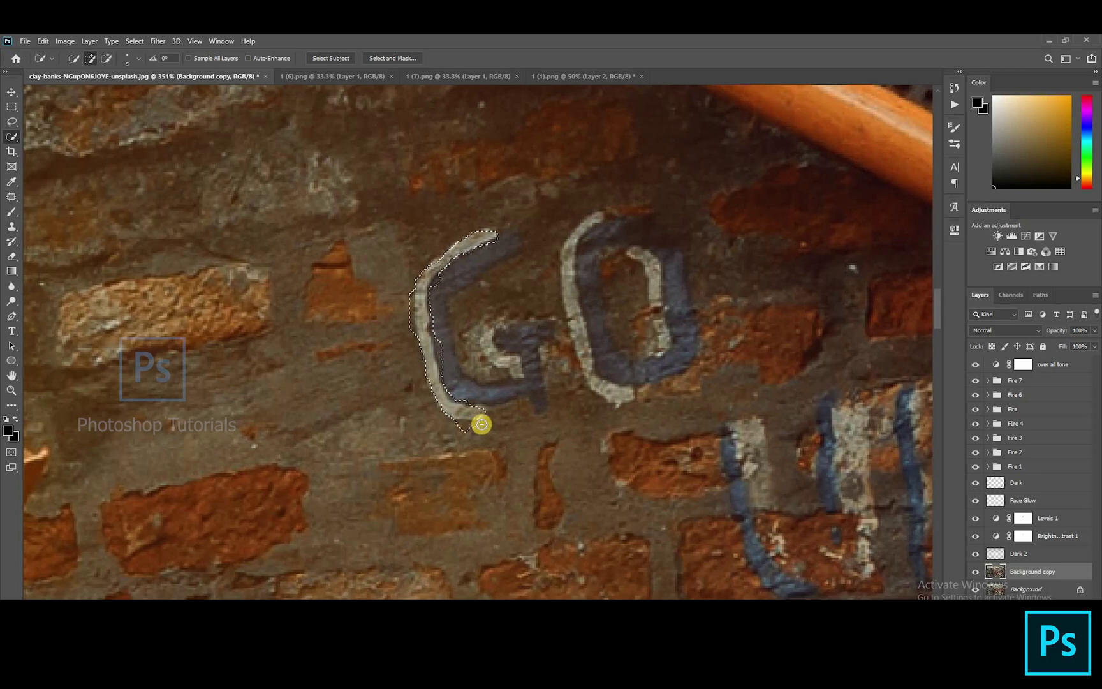
click(516, 362)
mouse_move(588, 239)
mouse_down()
mouse_move(573, 269)
mouse_move(586, 365)
mouse_move(613, 387)
mouse_up()
mouse_move(648, 260)
mouse_down()
mouse_move(680, 342)
mouse_move(616, 230)
mouse_move(643, 361)
mouse_move(671, 362)
mouse_move(667, 305)
mouse_move(623, 242)
mouse_move(594, 234)
mouse_up()
alt+click(602, 243)
alt+click(670, 360)
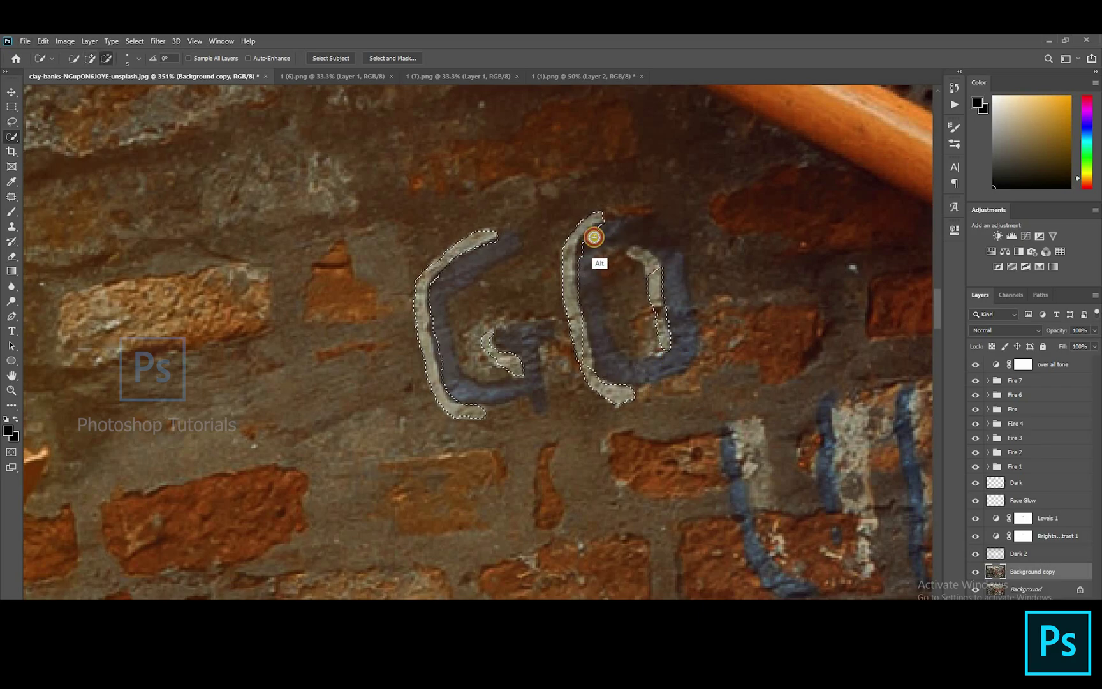
- Add the white strokes of the painted word UP to the selection and trim the surrounding brick
mouse_move(746, 440)
mouse_down()
mouse_move(370, 331)
mouse_move(392, 418)
mouse_up()
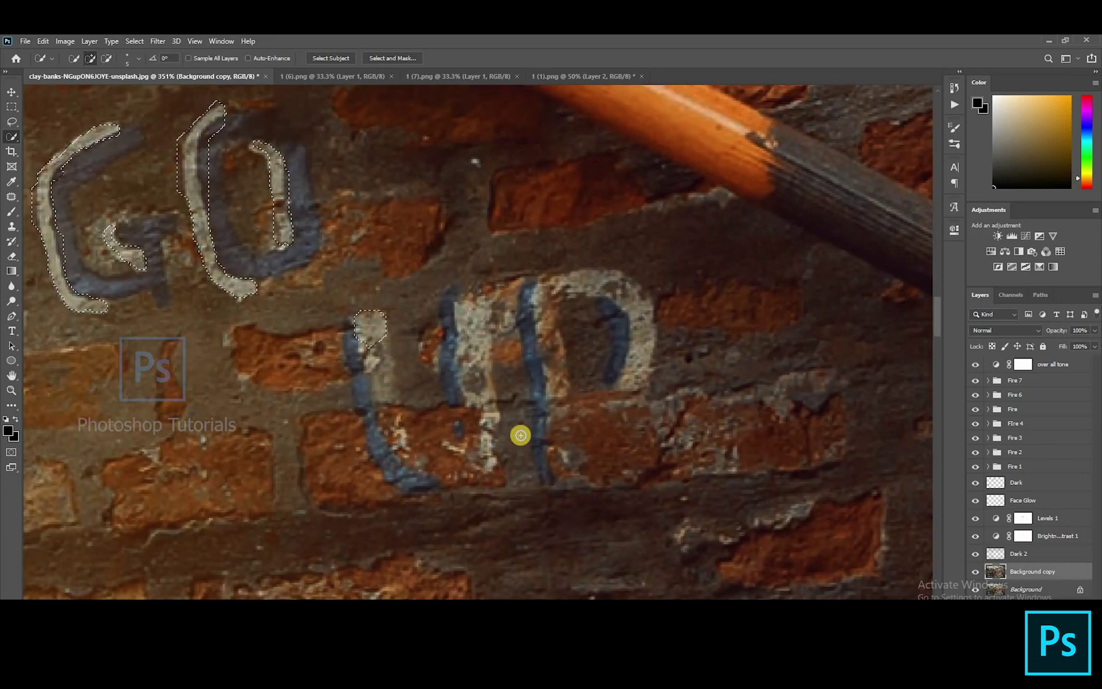
click(499, 458)
mouse_move(501, 313)
mouse_down()
mouse_move(507, 383)
mouse_move(514, 364)
mouse_up()
mouse_move(527, 288)
mouse_down()
mouse_move(563, 279)
mouse_move(631, 304)
mouse_move(631, 385)
mouse_move(580, 401)
mouse_move(552, 328)
mouse_move(547, 362)
mouse_move(571, 417)
mouse_move(574, 320)
mouse_up()
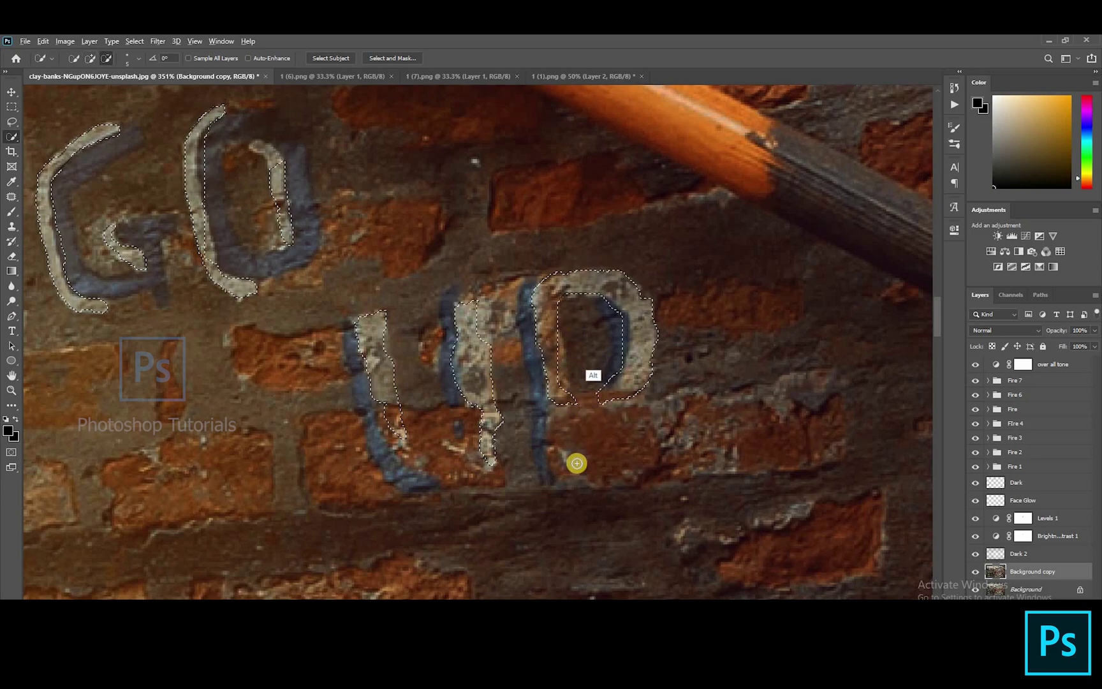
- Copy the selected wall lettering and arrow to a new layer named Wall GLow
scroll(574, 440, down, 5)
scroll(569, 434, down, 3)
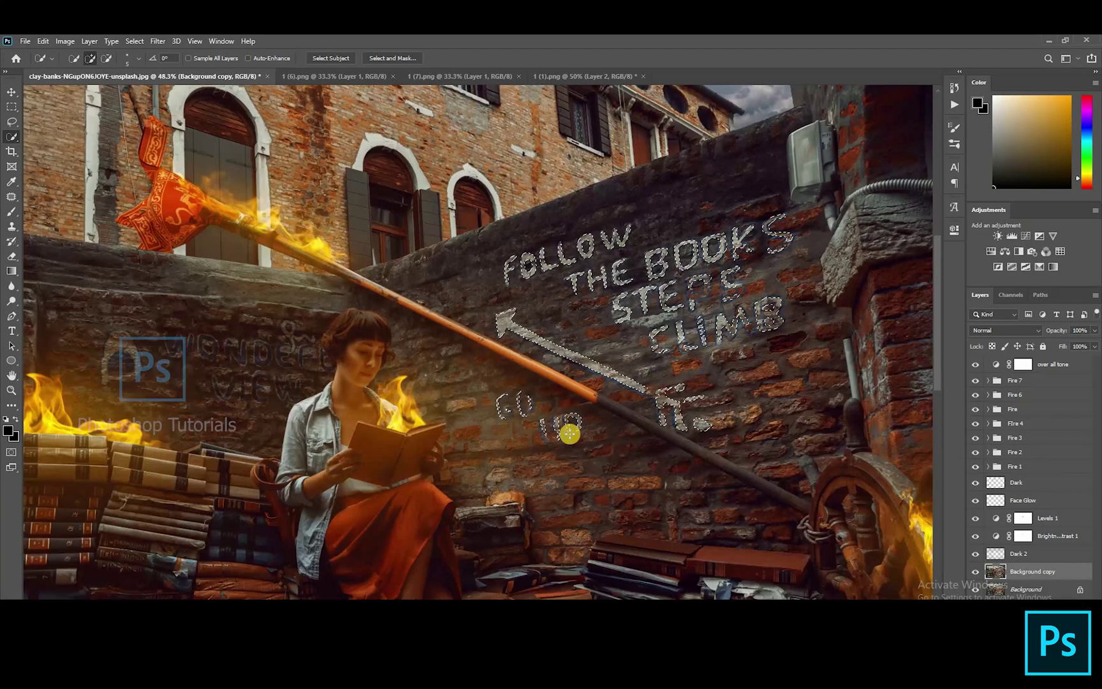
key(ctrl+j)
click(1019, 576)
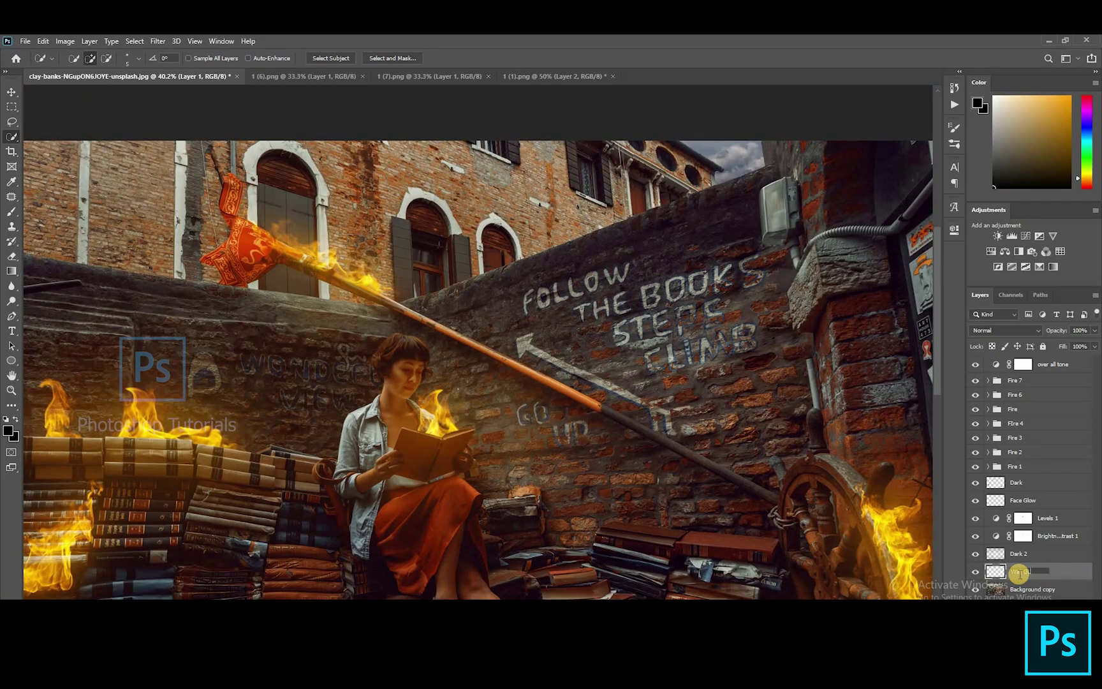
key(Return)
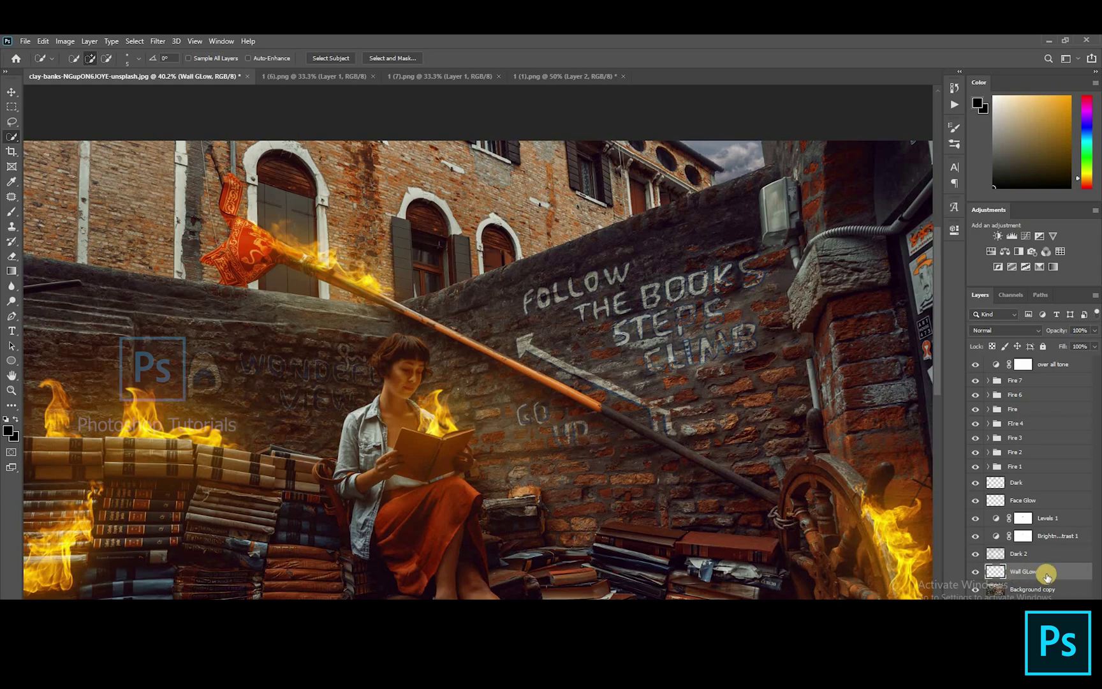
- Set the Wall GLow layer's blend mode to Screen and place a duplicate of it directly beneath the original
click(1018, 332)
key(Down)
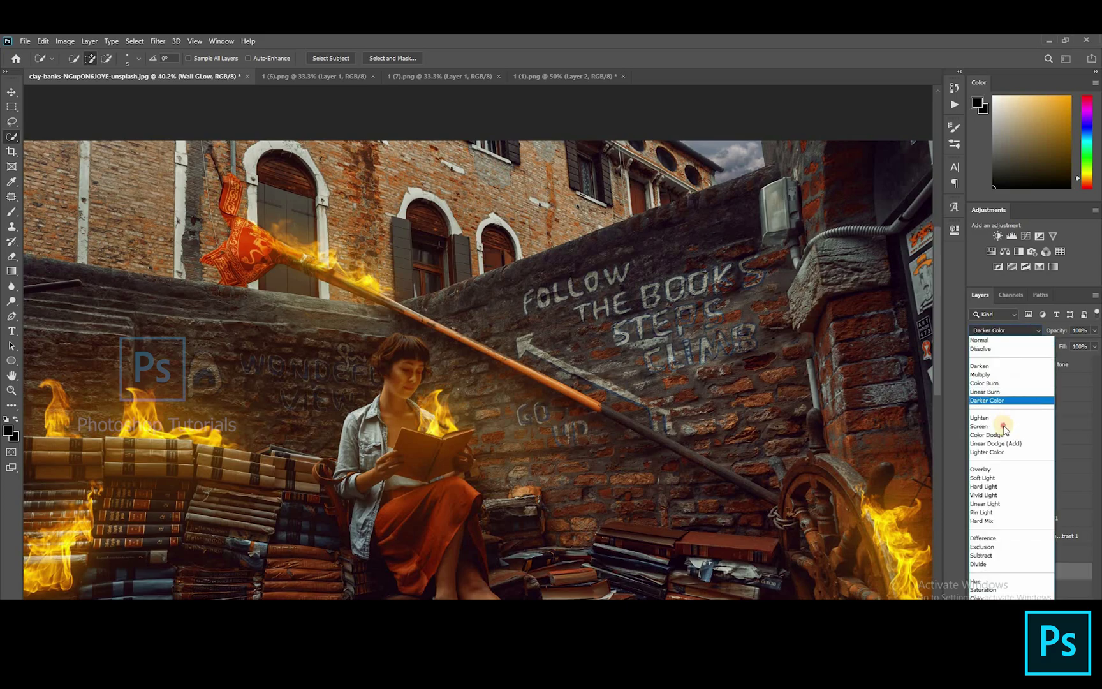
key(Down)
key(Down)
key(Return)
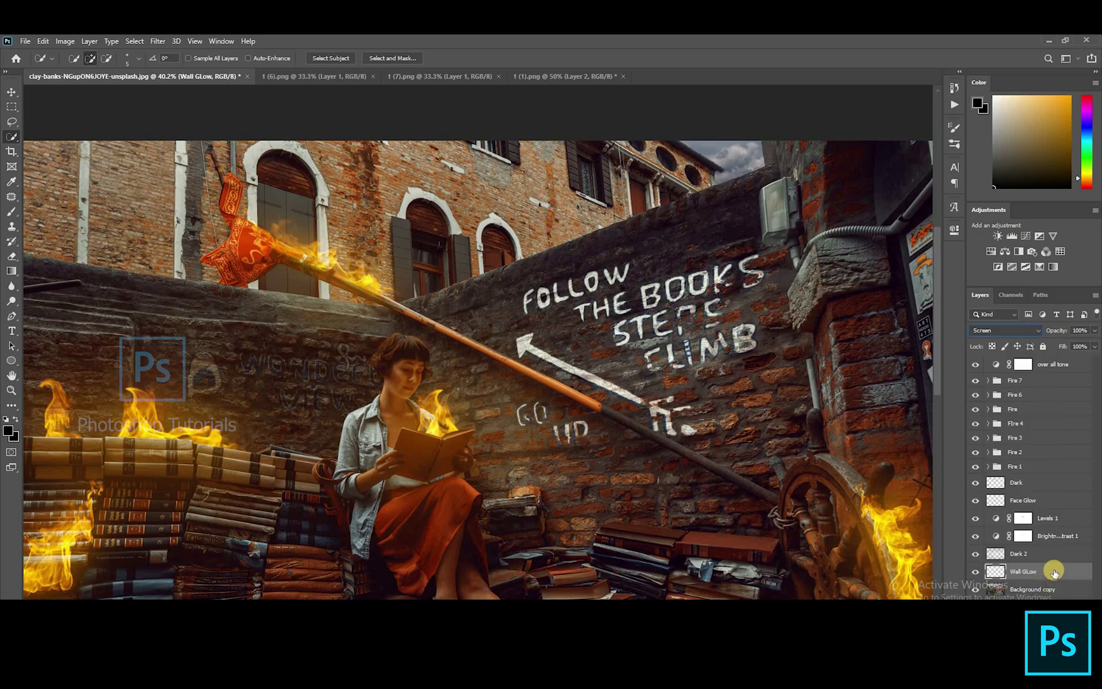
key(ctrl+j)
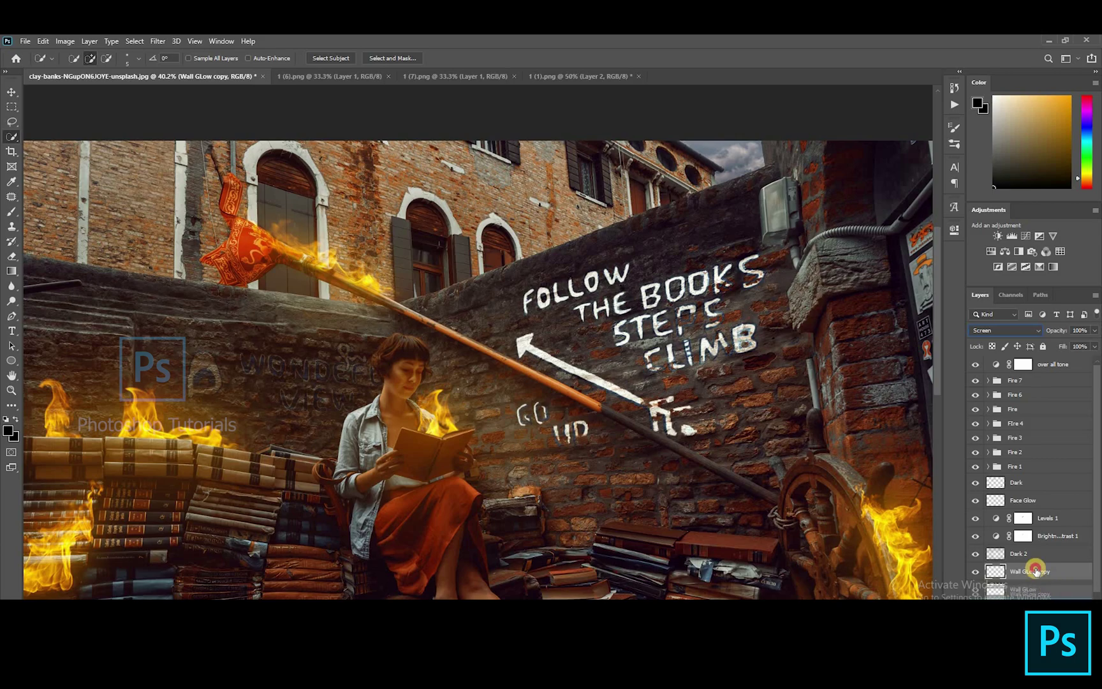
key(ctrl+bracketleft)
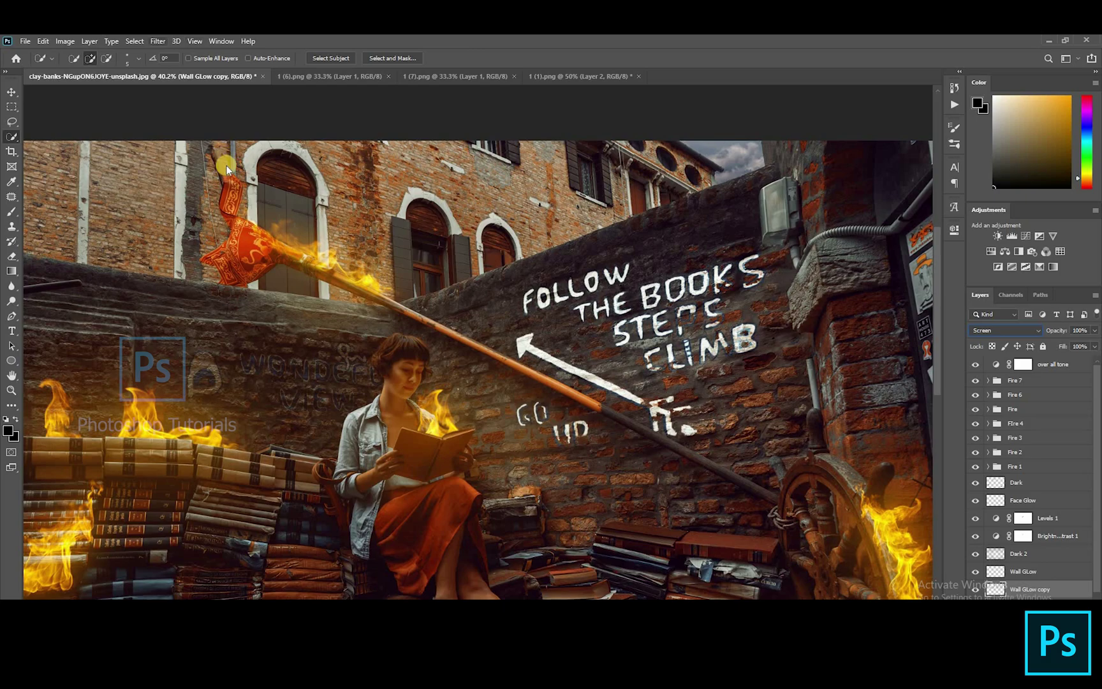
- Apply a Gaussian Blur with a 9.8-pixel radius to the Wall GLow copy layer
key(alt+t)
key(Down)
key(Down)
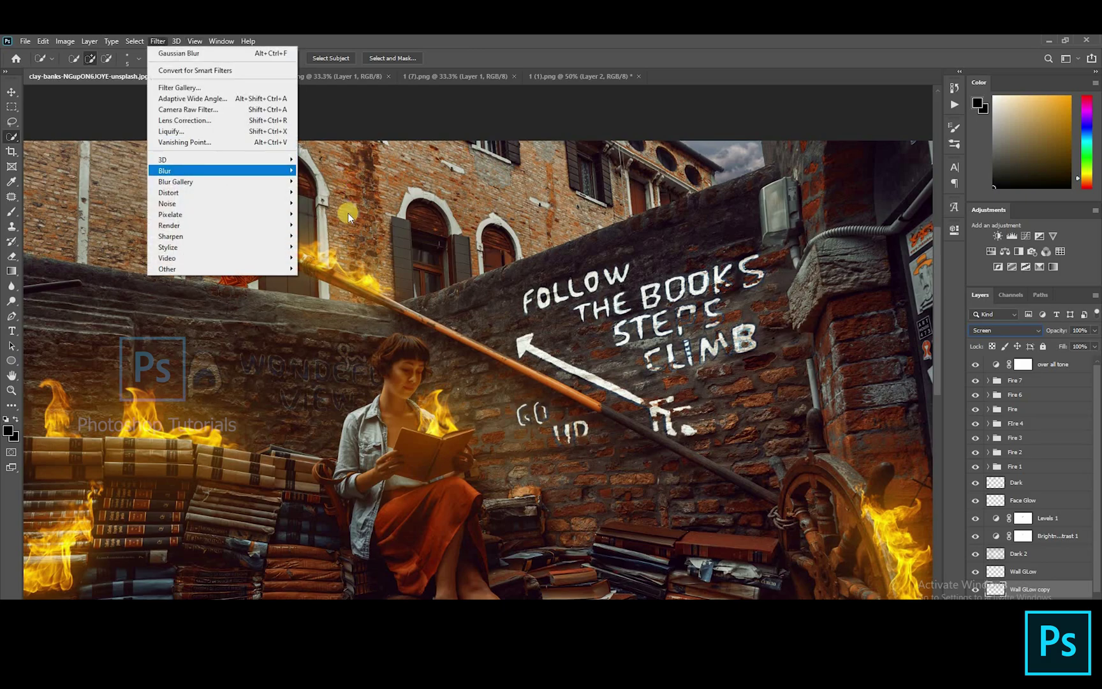
key(Right)
key(Down)
key(Down)
key(Down)
key(Down)
key(Return)
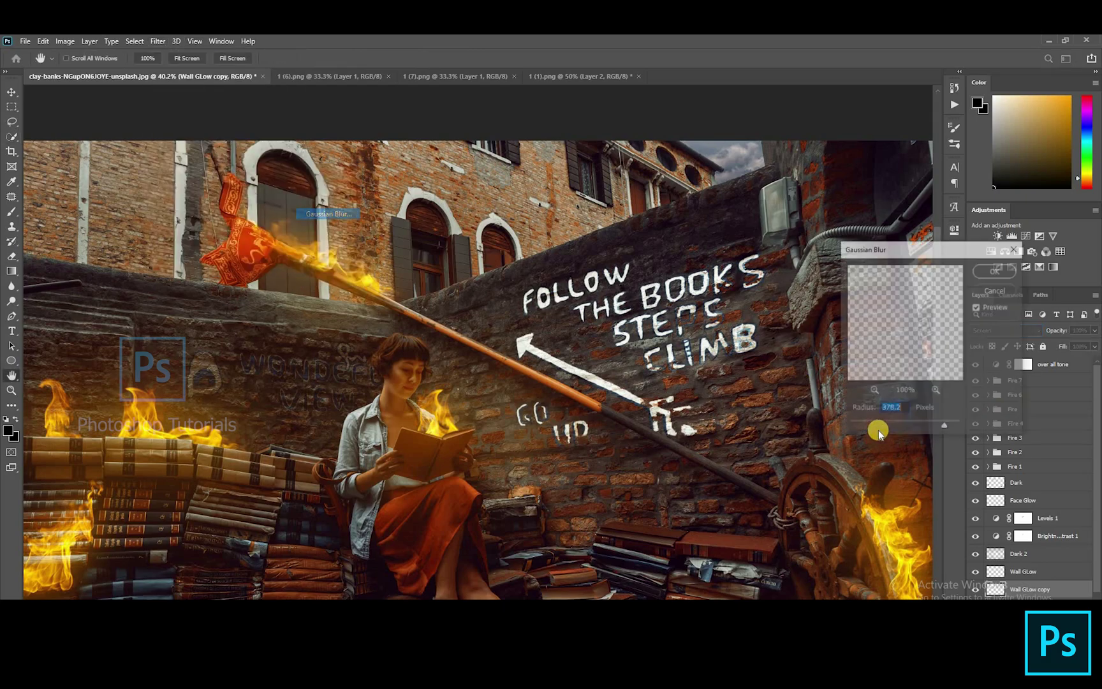
click(876, 423)
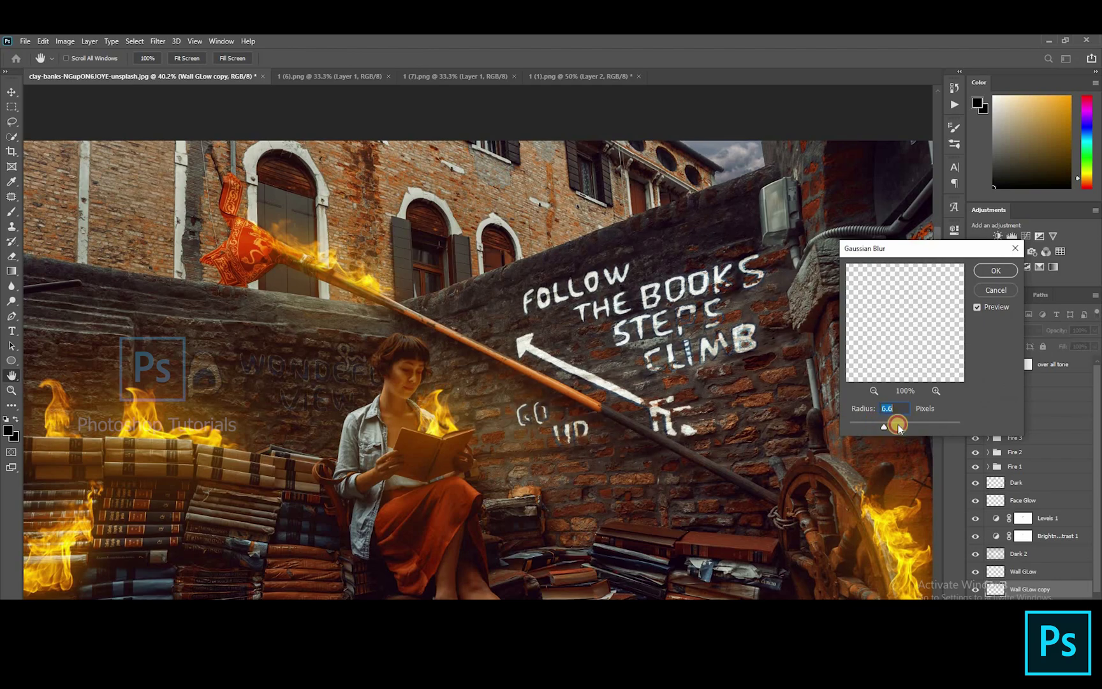
drag(899, 428, 894, 427)
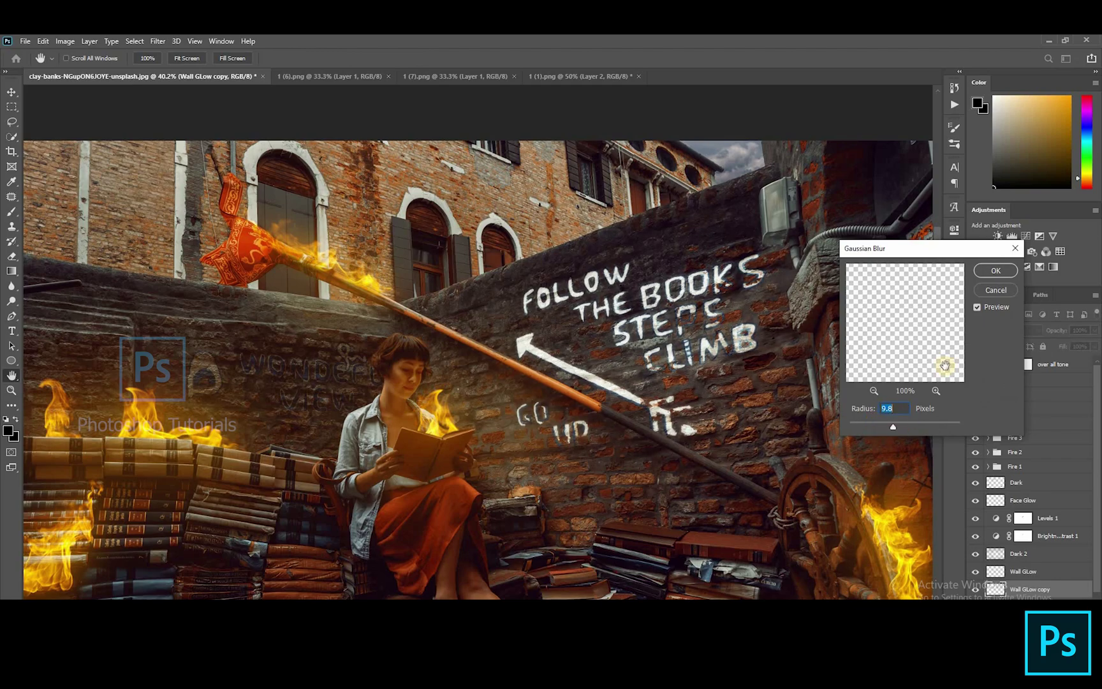
click(995, 271)
key(w)
- Duplicate the blurred Wall GLow copy layer and apply a wider Gaussian Blur to the lower of the two copies
key(ctrl+j)
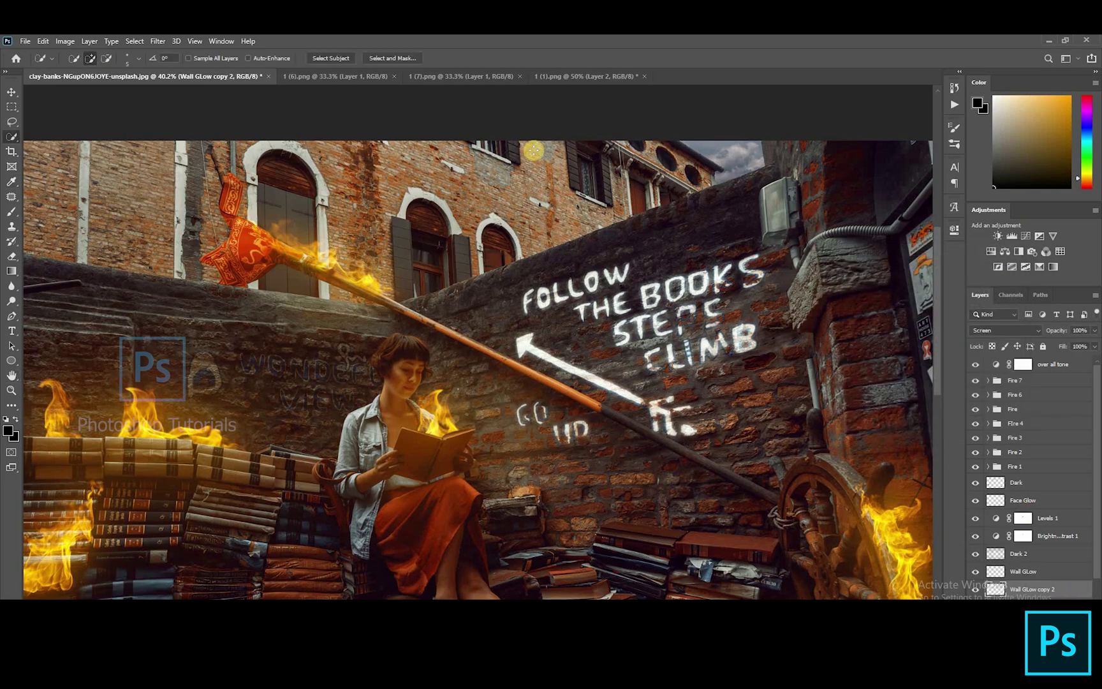
click(155, 41)
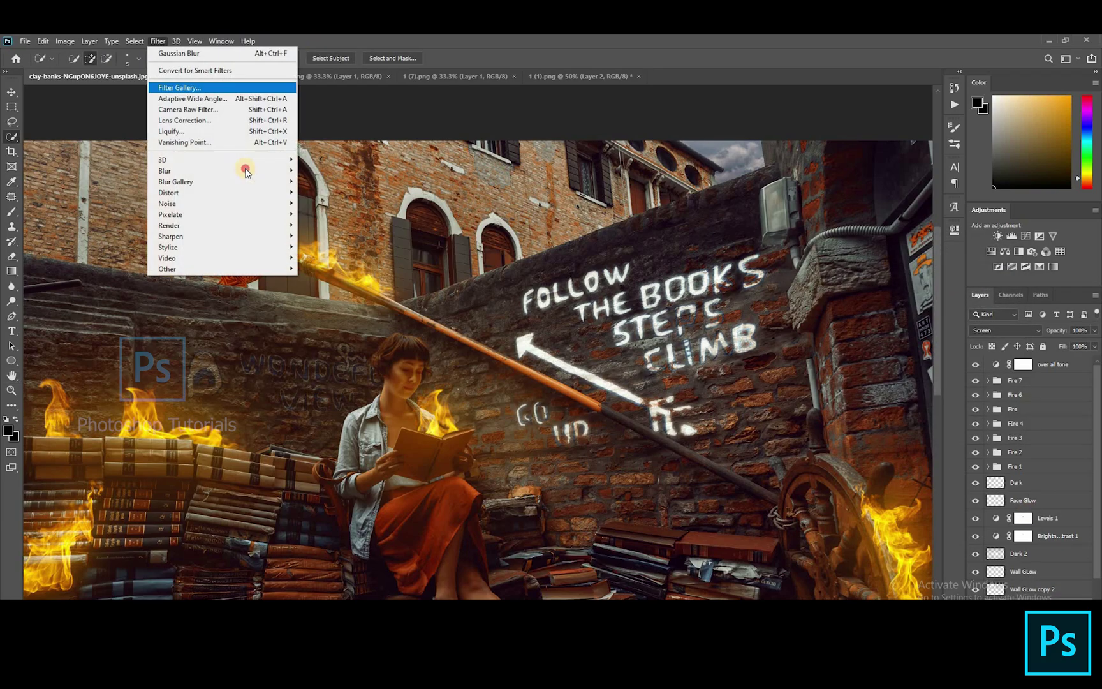
mouse_move(247, 169)
click(328, 214)
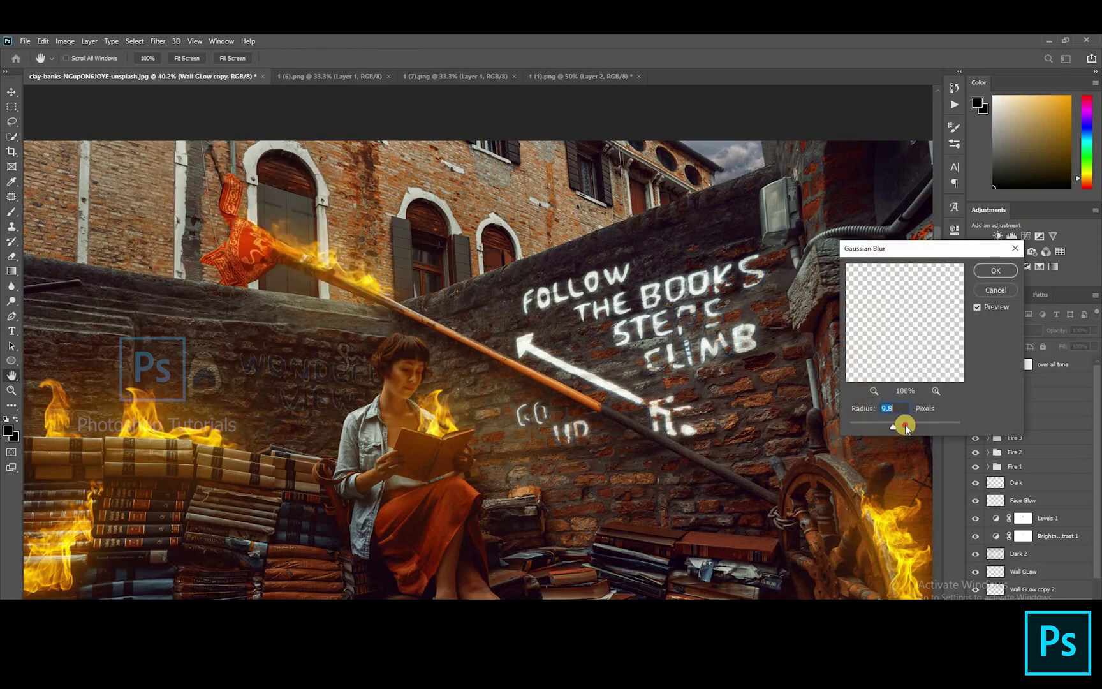
drag(916, 430, 909, 430)
click(991, 272)
key(w)
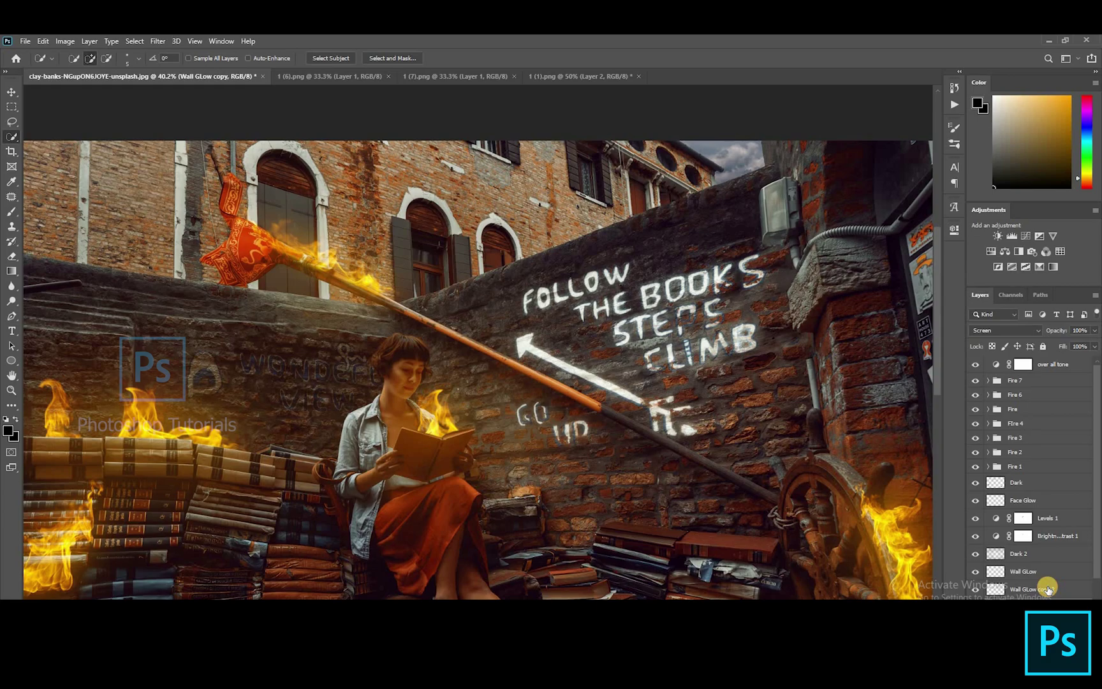
- Duplicate the blurred lettering two more times to intensify the glow on the wall
key(ctrl+j)
key(ctrl+minus)
key(ctrl+minus)
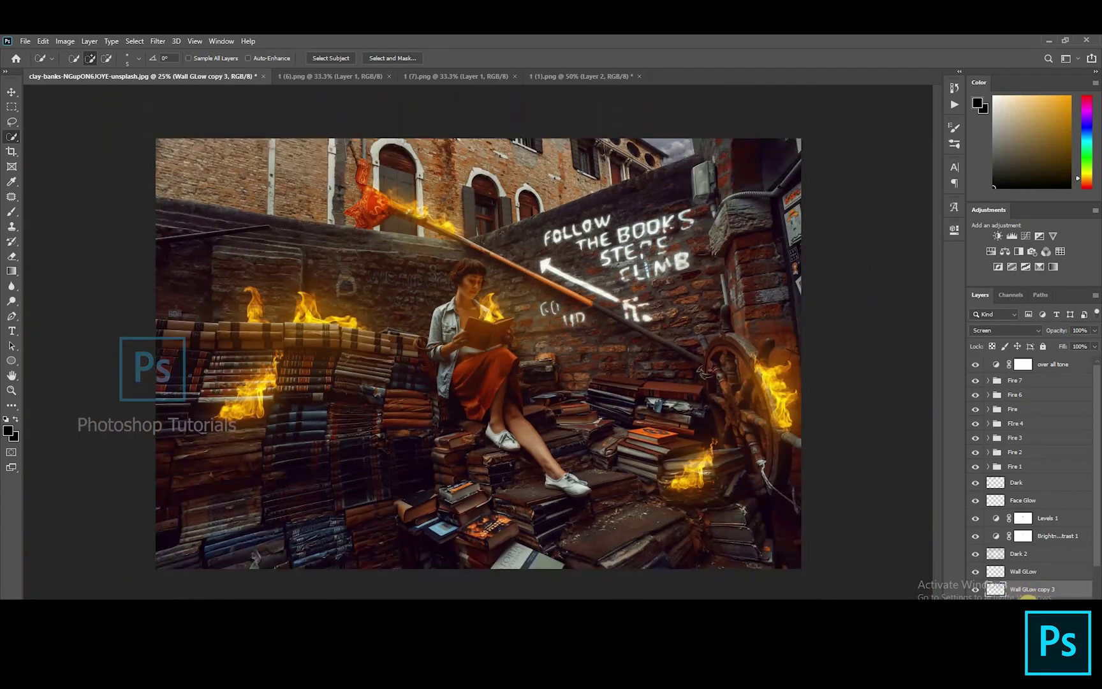
key(ctrl+j)
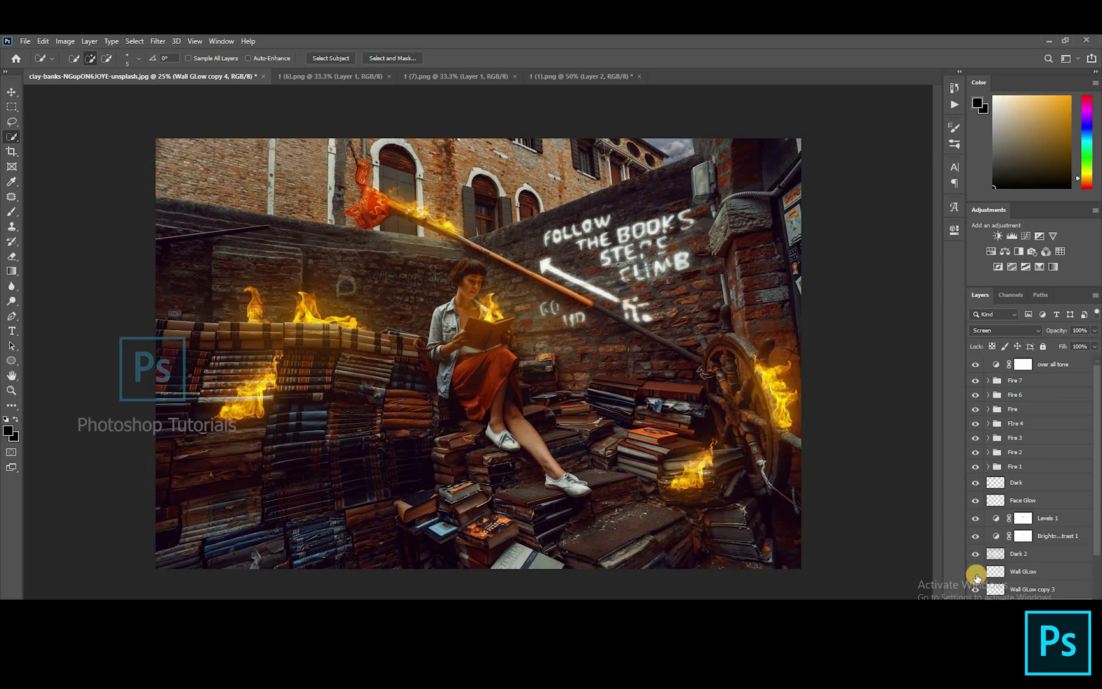
key(ctrl+minus)
- Toggle the glow layers' visibility to compare their effect and delete the Wall GLow copy 3 layer
click(975, 572)
click(972, 591)
click(973, 590)
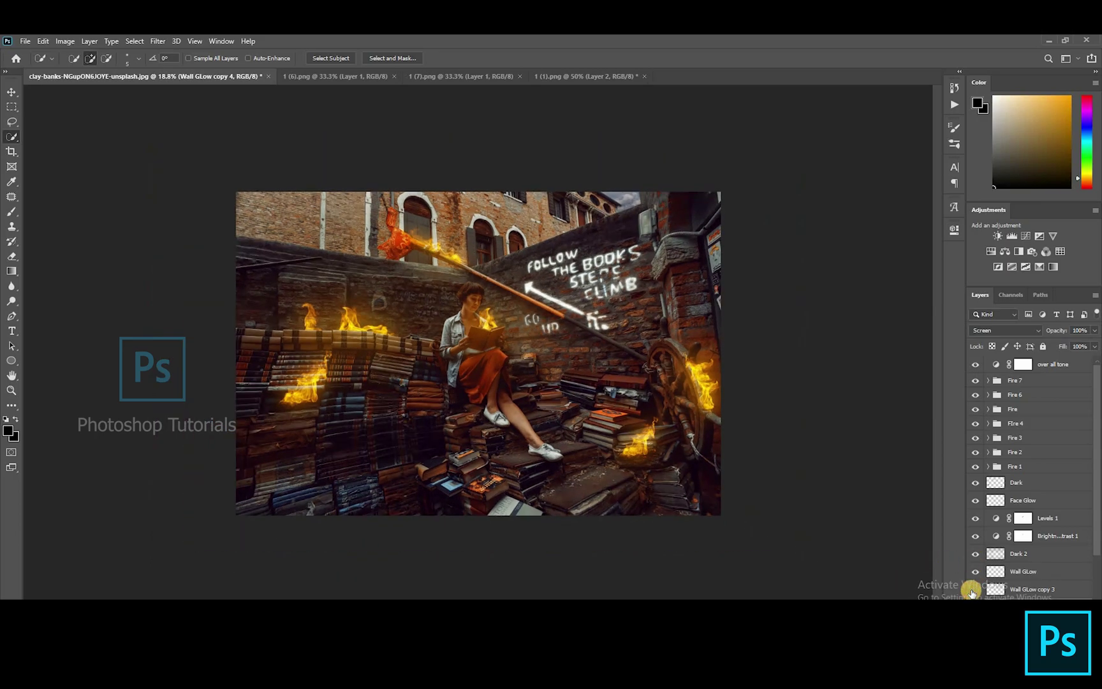
click(1070, 582)
key(Delete)
- Group the Wall GLow layer and its remaining copies into a group named Wall Glow
scroll(1048, 571, down, 3)
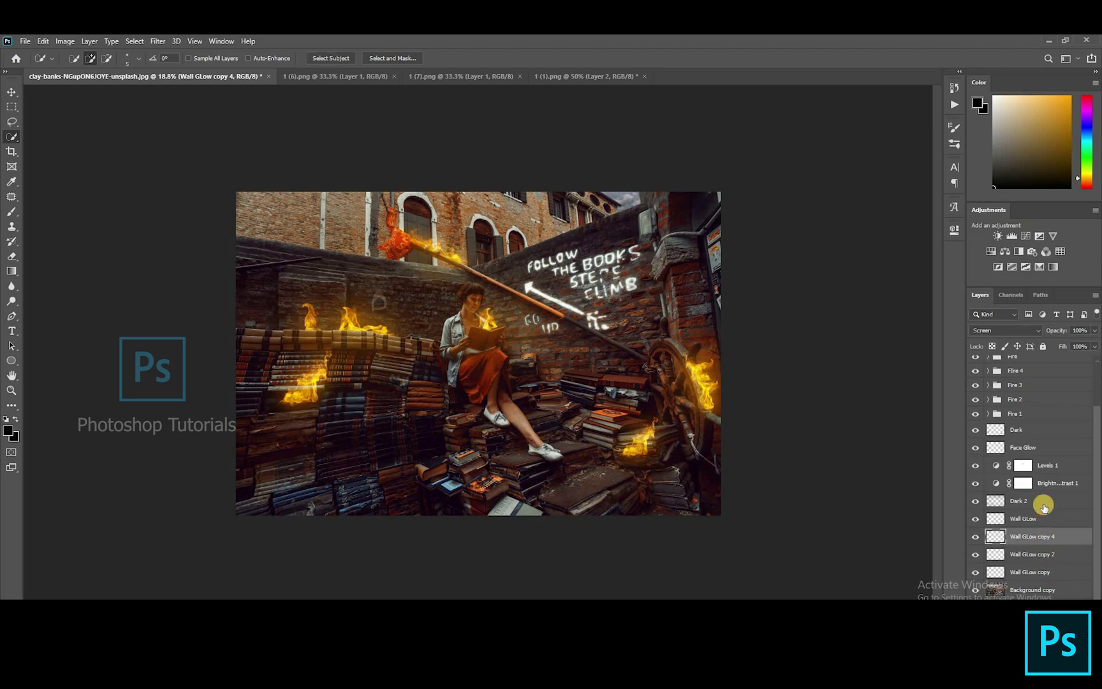
shift+click(1044, 572)
click(1044, 539)
key(alt+bracketright)
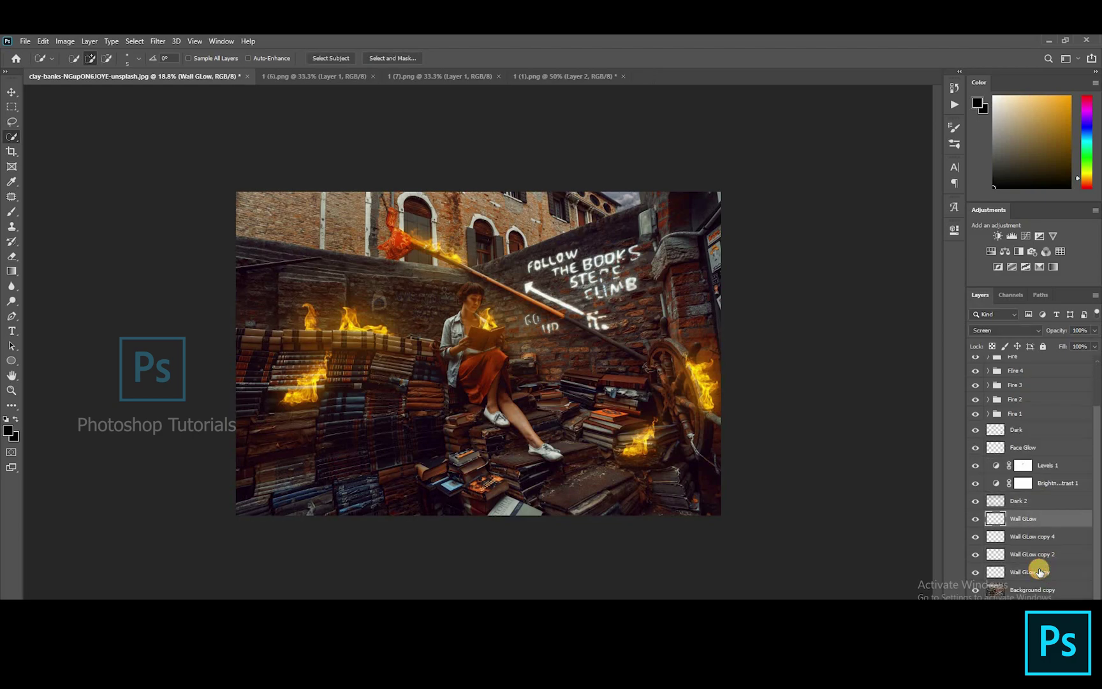
shift+click(1039, 570)
key(ctrl+g)
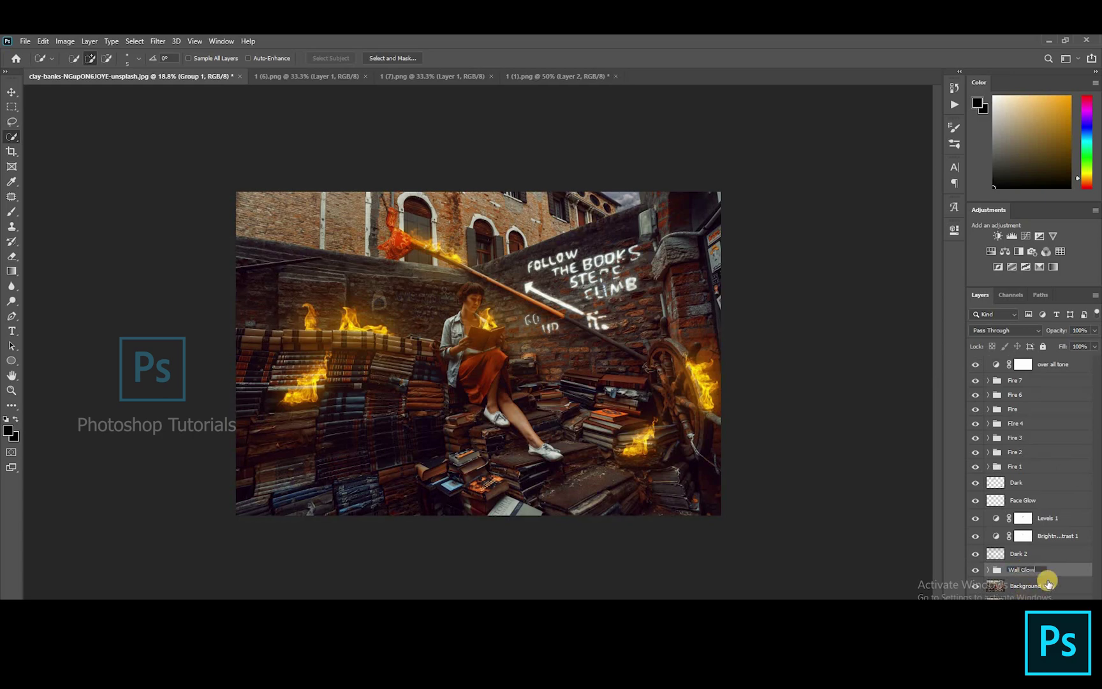
key(Return)
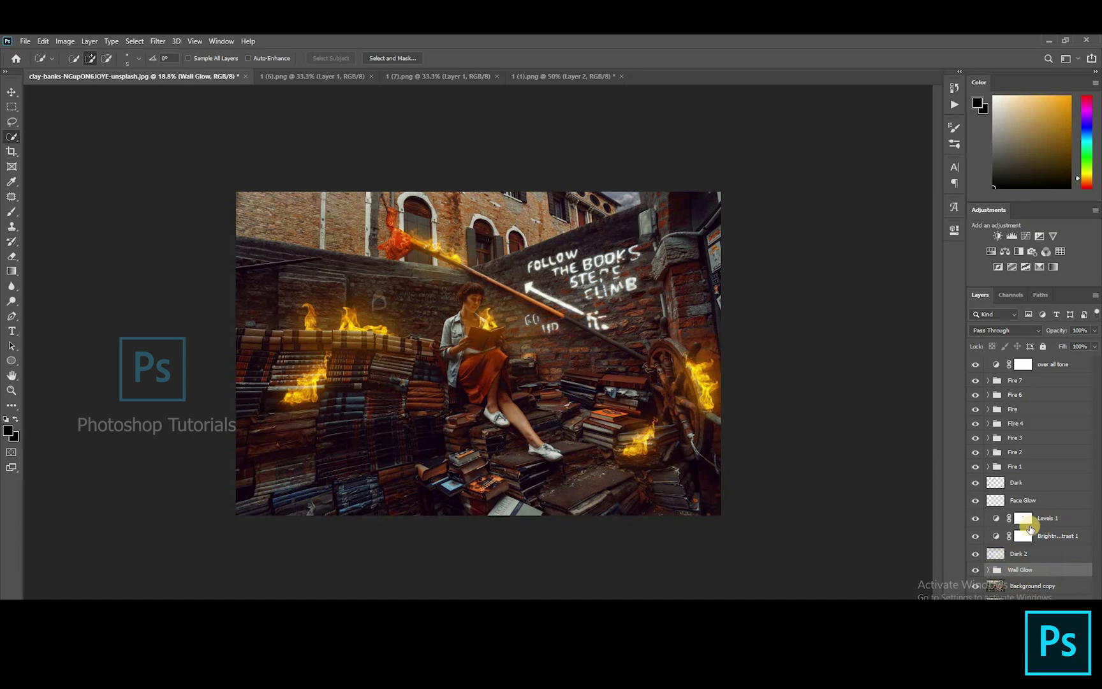
- Move the Wall Glow group up the layer stack to sit between the Fire 1 group and the Dark layer
scroll(786, 488, up, 4)
scroll(785, 488, down, 5)
drag(1045, 568, 1031, 497)
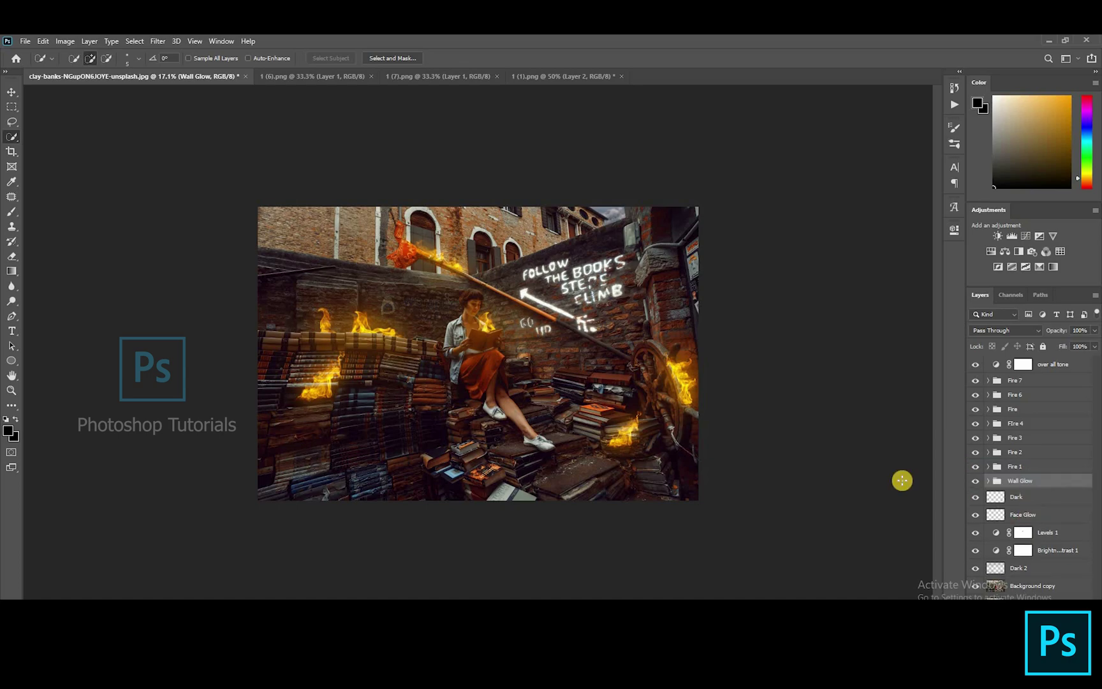
scroll(916, 384, up, 2)
scroll(917, 377, down, 2)
scroll(809, 386, up, 1)
scroll(899, 467, down, 1)
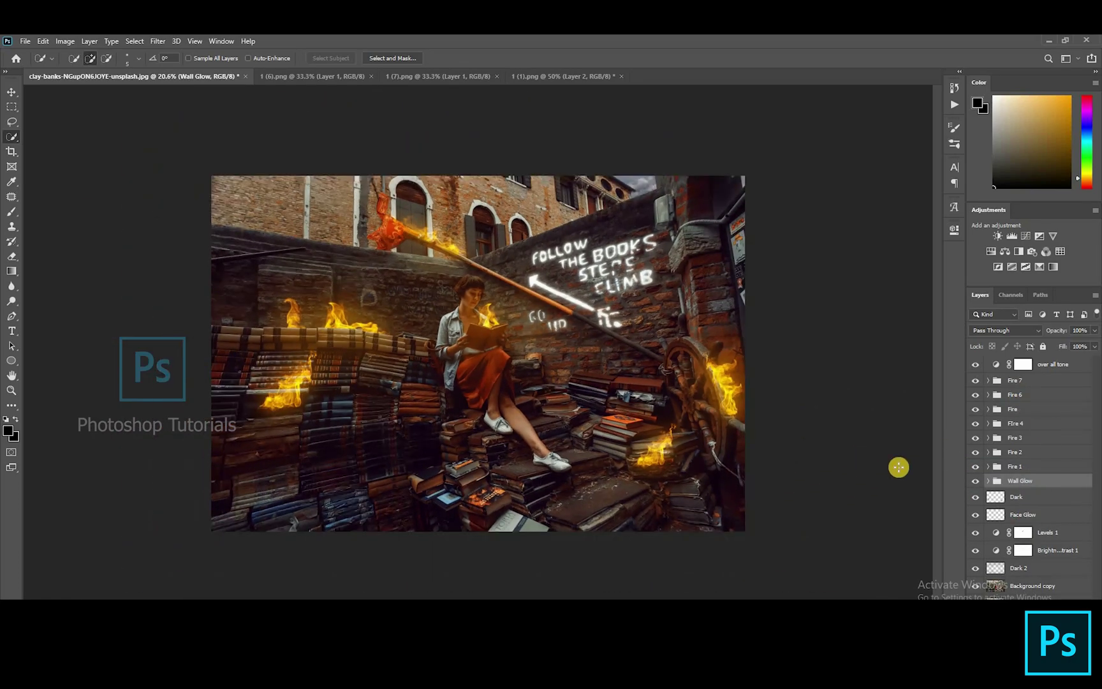
- Stamp all visible layers onto a new layer above over all tone and set its Camera Raw Highlights to +22
click(1063, 364)
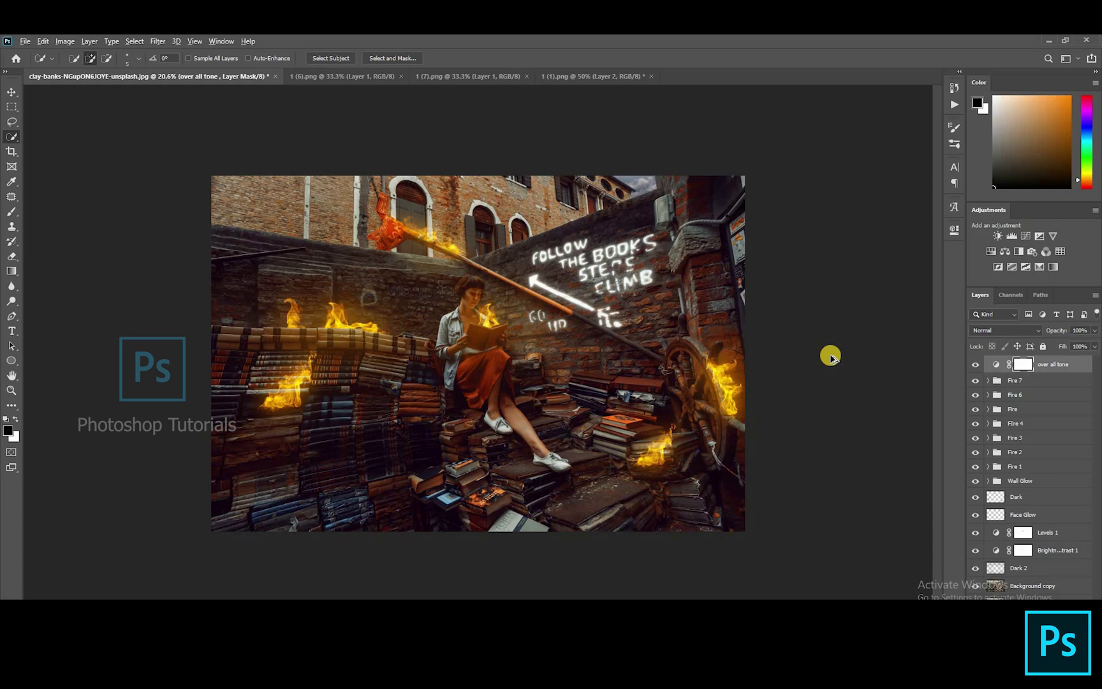
key(ctrl+shift+alt+e)
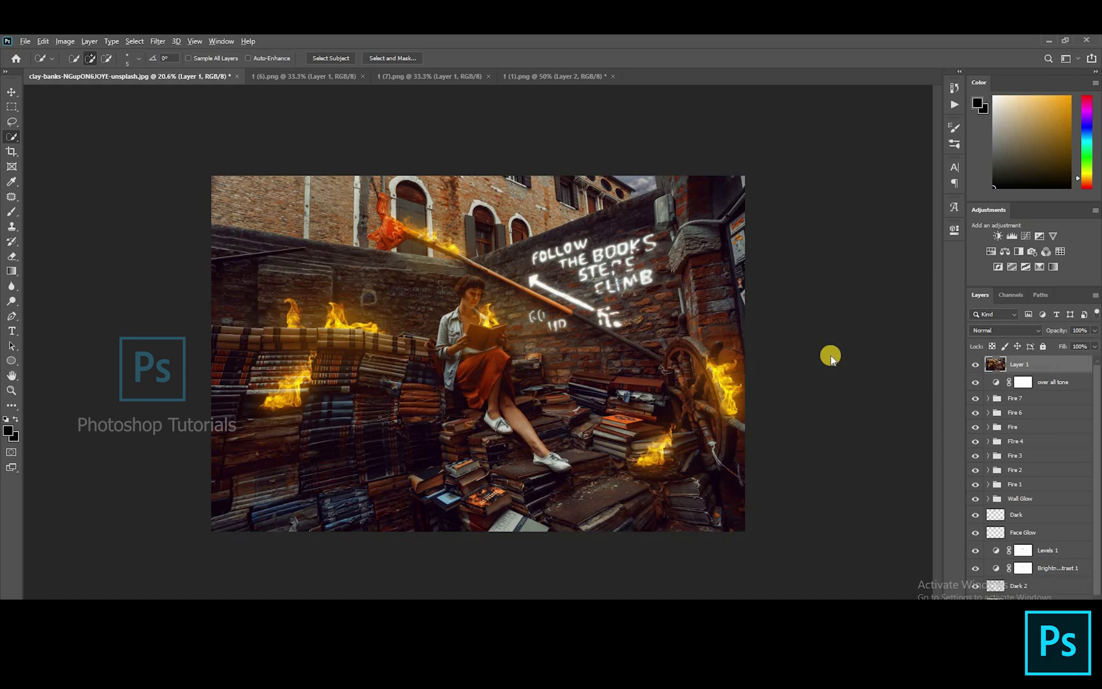
key(ctrl+shift+a)
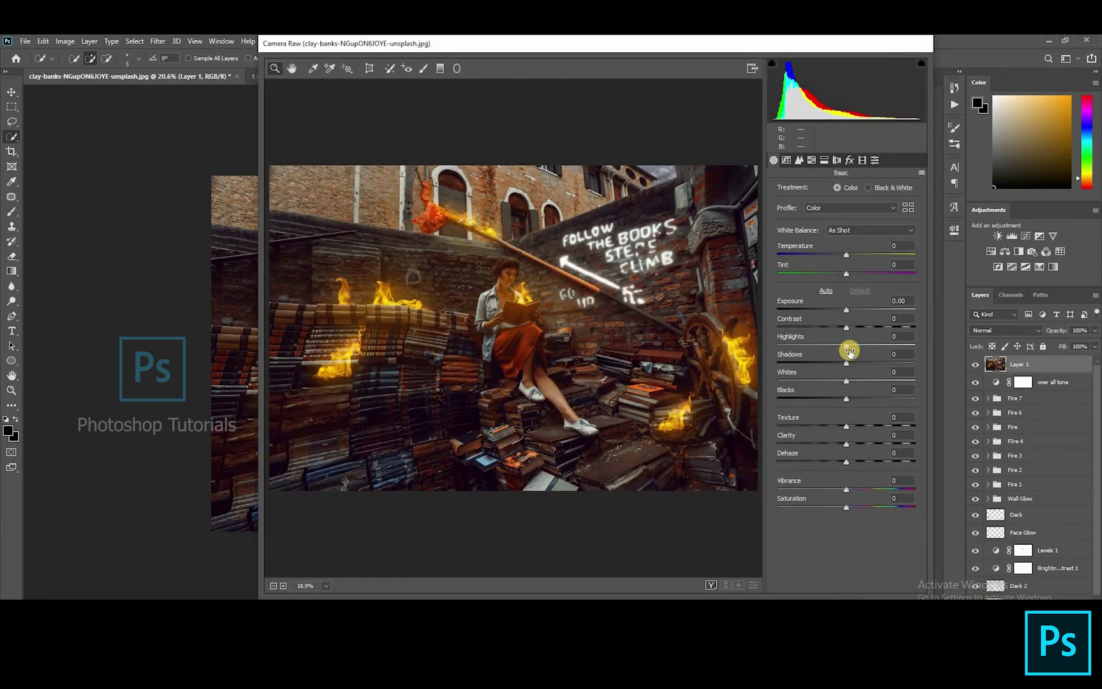
click(862, 346)
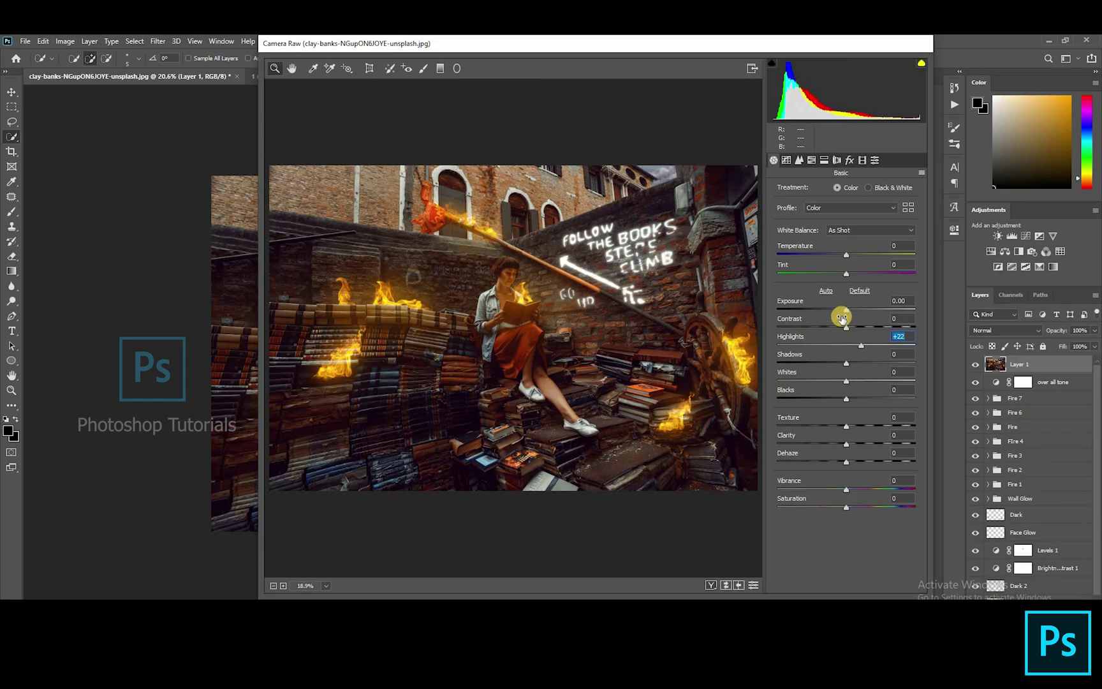
click(848, 310)
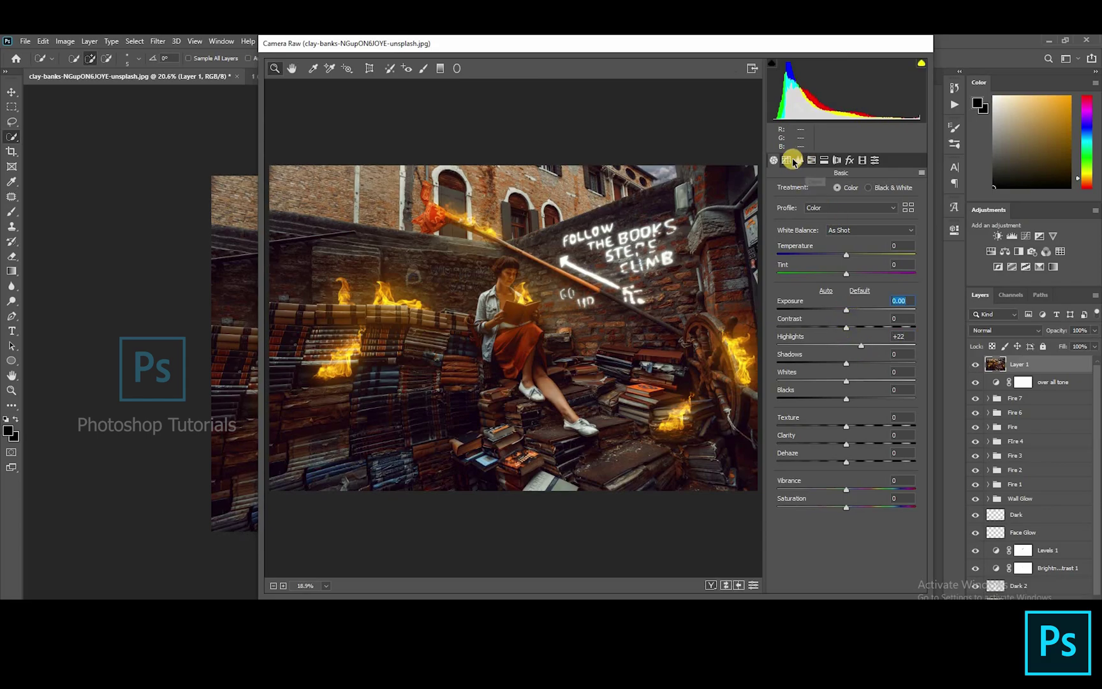
- Shape the parametric tone curve with Highlights +15, Lights +32, Darks -9 and Shadows -6
key(ctrl+alt+2)
click(857, 383)
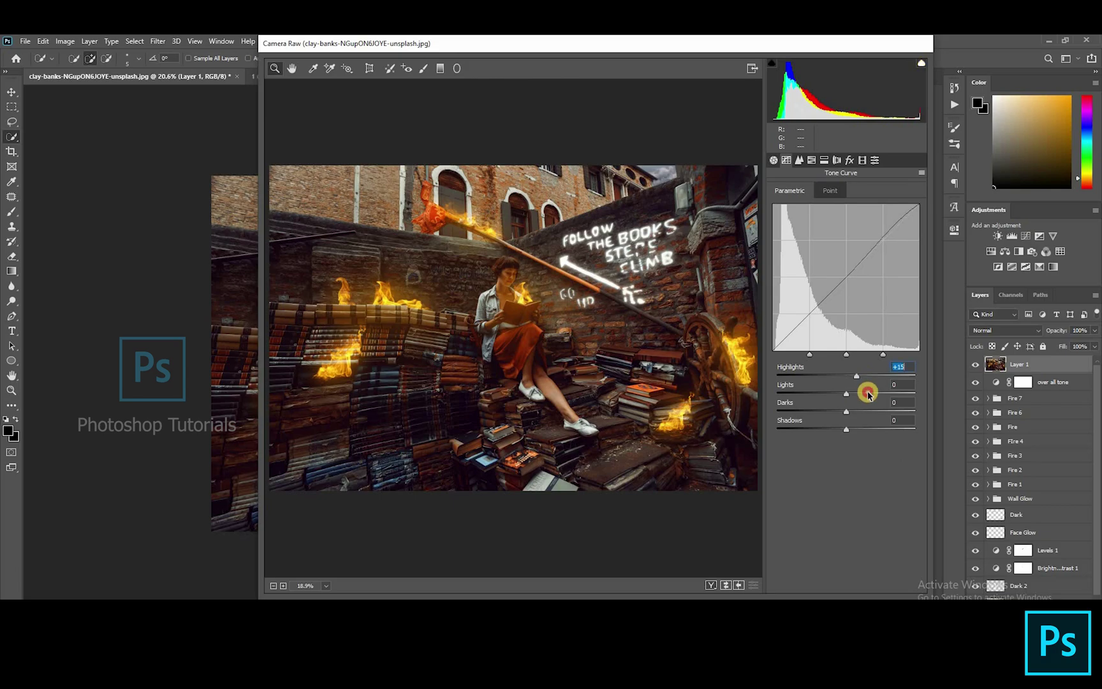
click(869, 394)
click(842, 410)
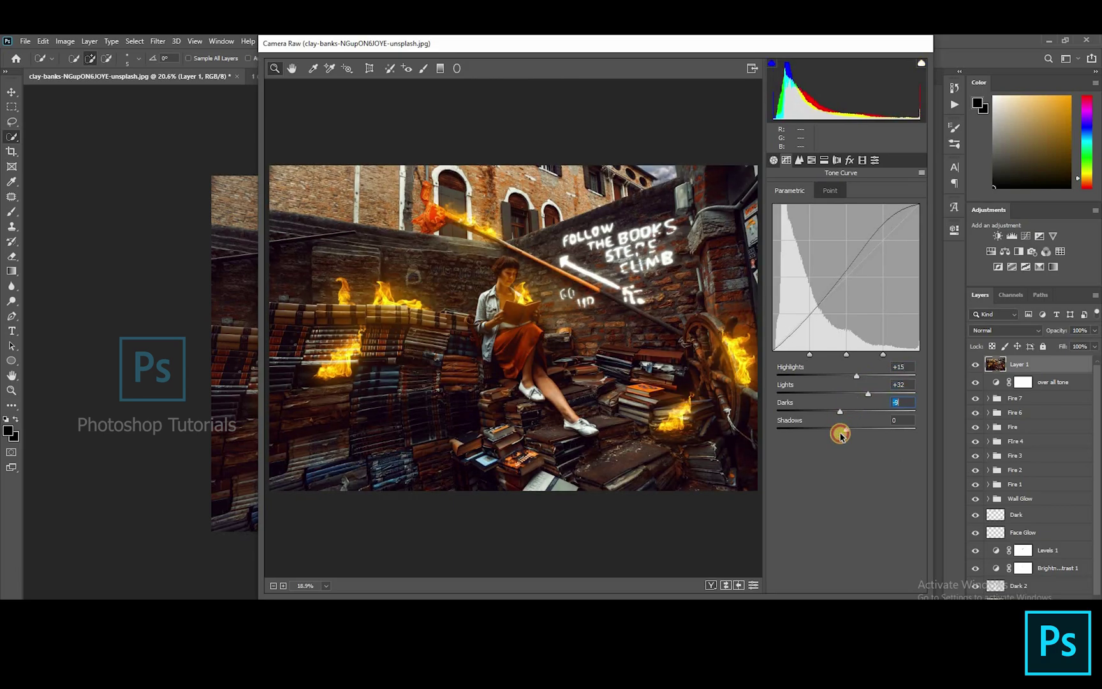
click(842, 433)
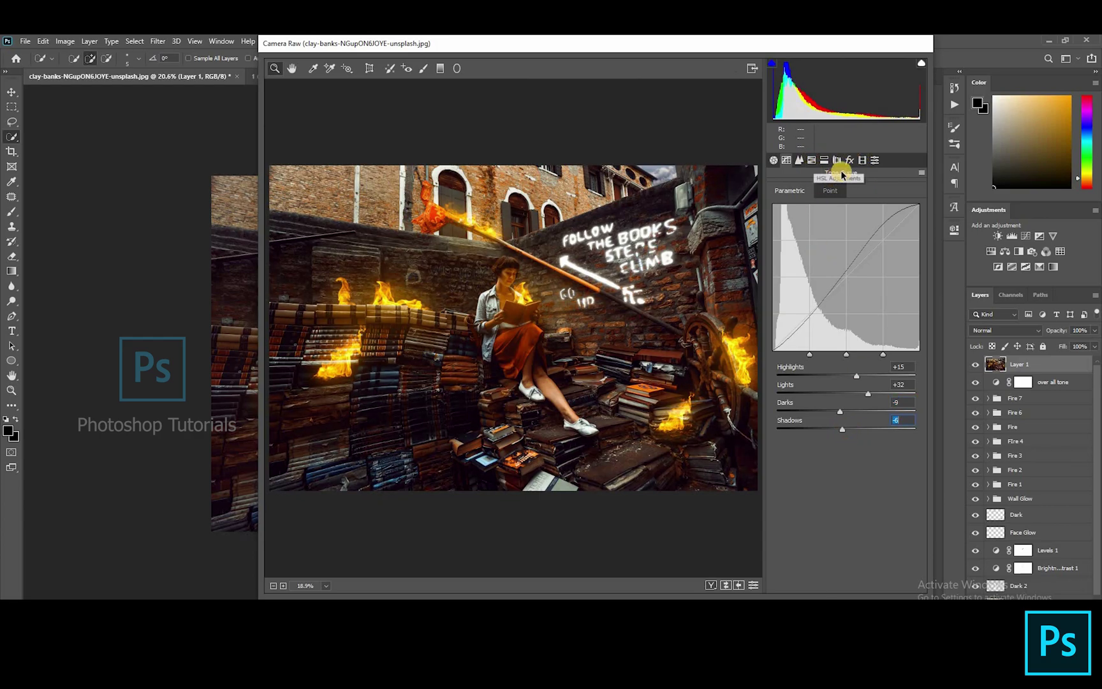
- Split-tone the image with highlights hue 36 and saturation 8 and shadows saturation 5, and apply the Camera Raw filter
click(825, 160)
drag(815, 207, 782, 319)
click(794, 314)
click(786, 315)
drag(795, 230, 881, 227)
text(7)
drag(813, 254, 779, 254)
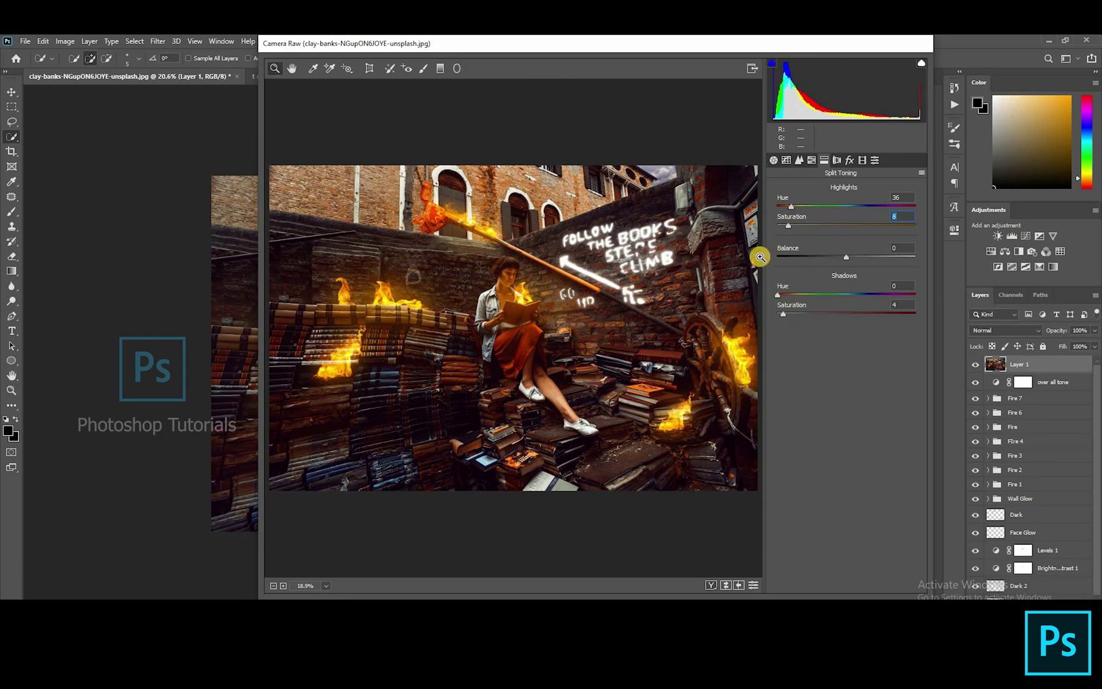
drag(790, 317, 790, 350)
click(882, 581)
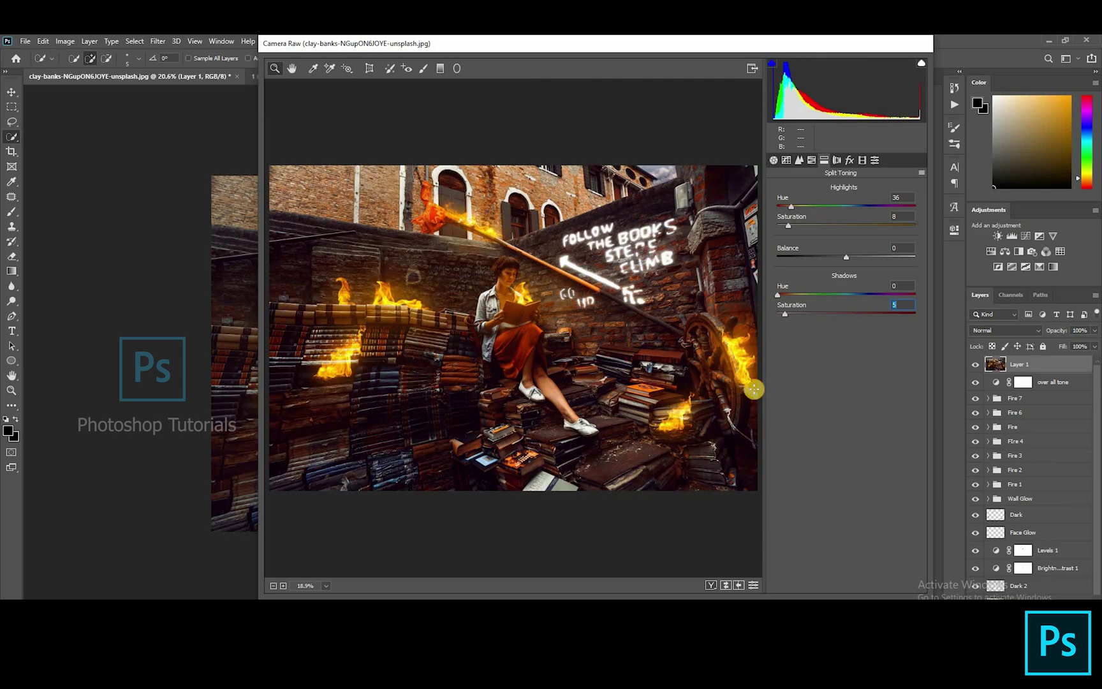
key(ctrl+minus)
key(ctrl+plus)
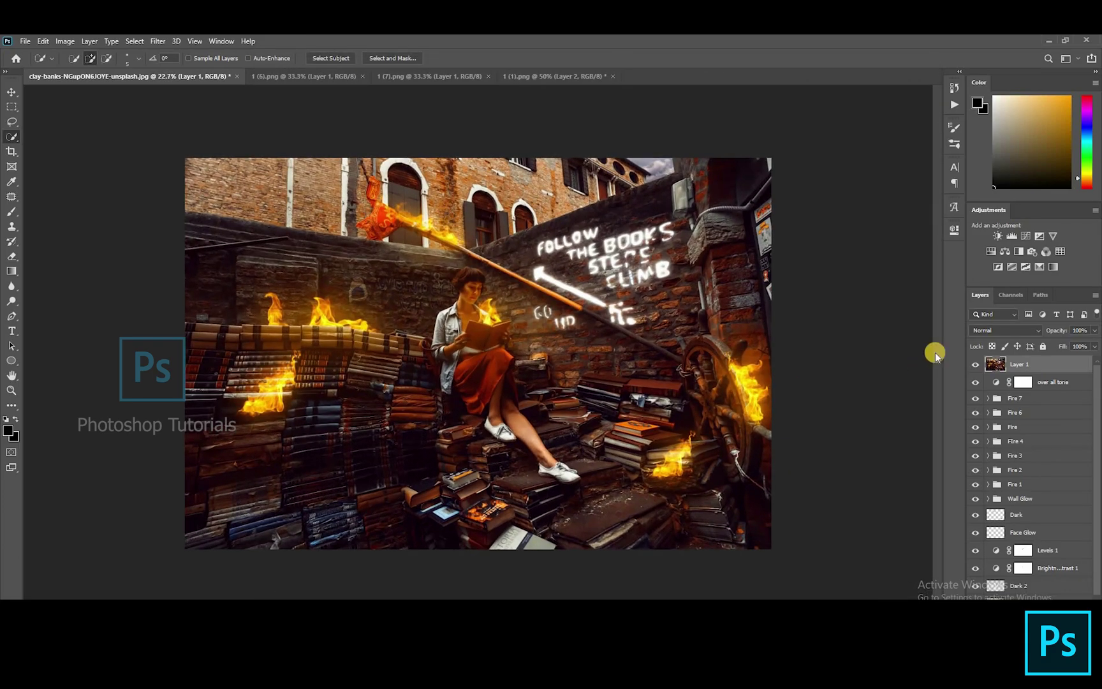